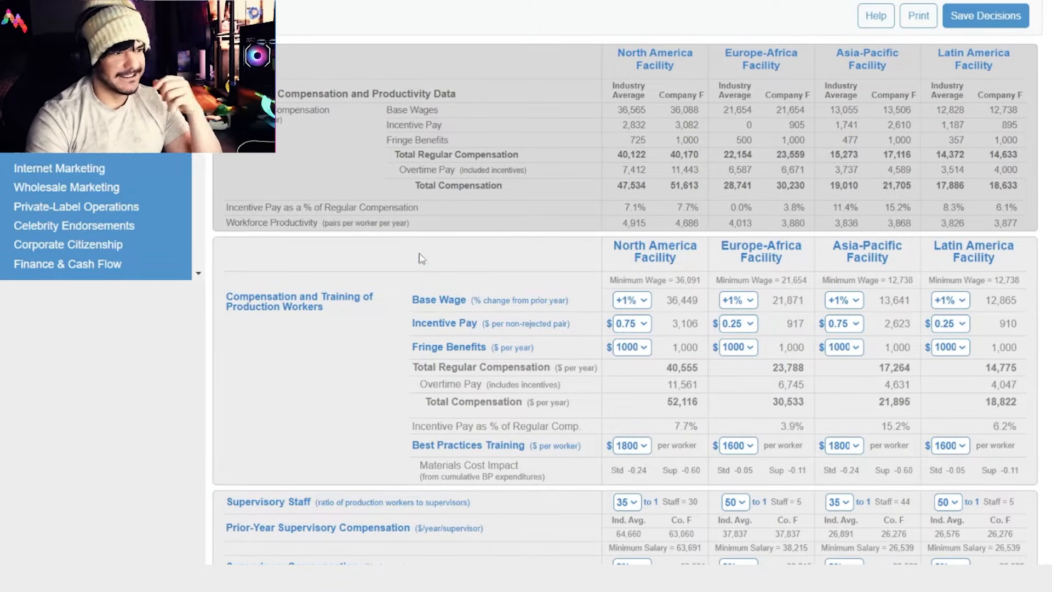
Set best practices training to $1400 per worker at the North America, Europe-Africa, Asia-Pacific and Latin America facilities.
scroll(420, 256, down, 2)
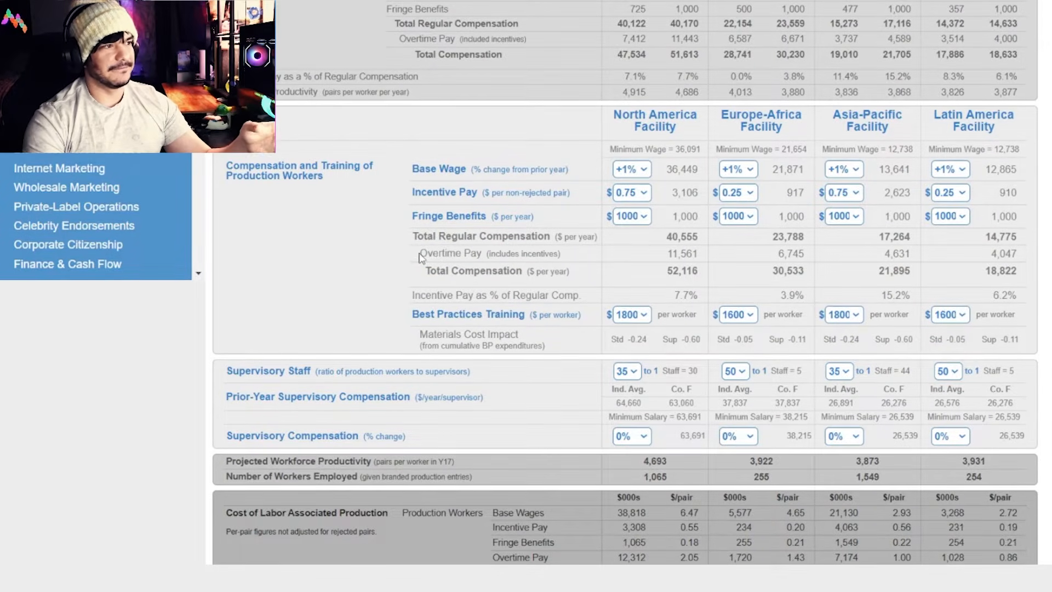
scroll(420, 256, up, 2)
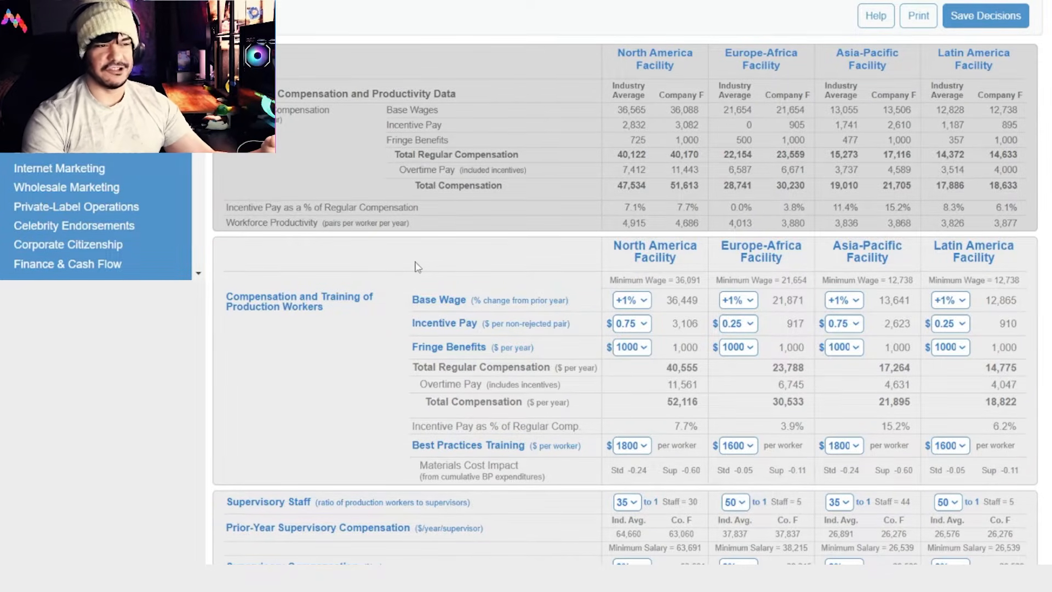
scroll(415, 267, down, 3)
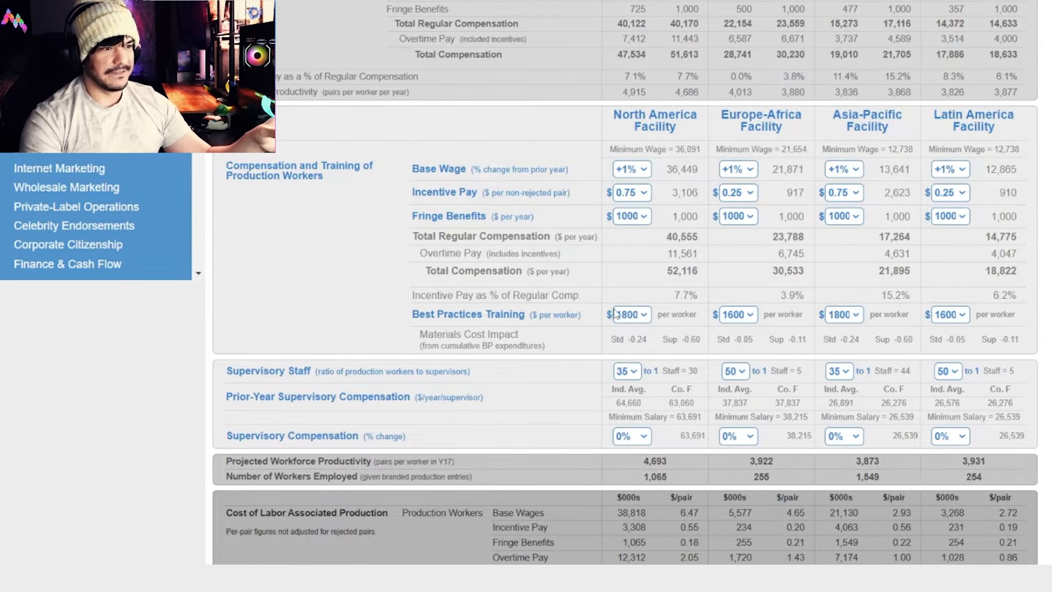
click(633, 315)
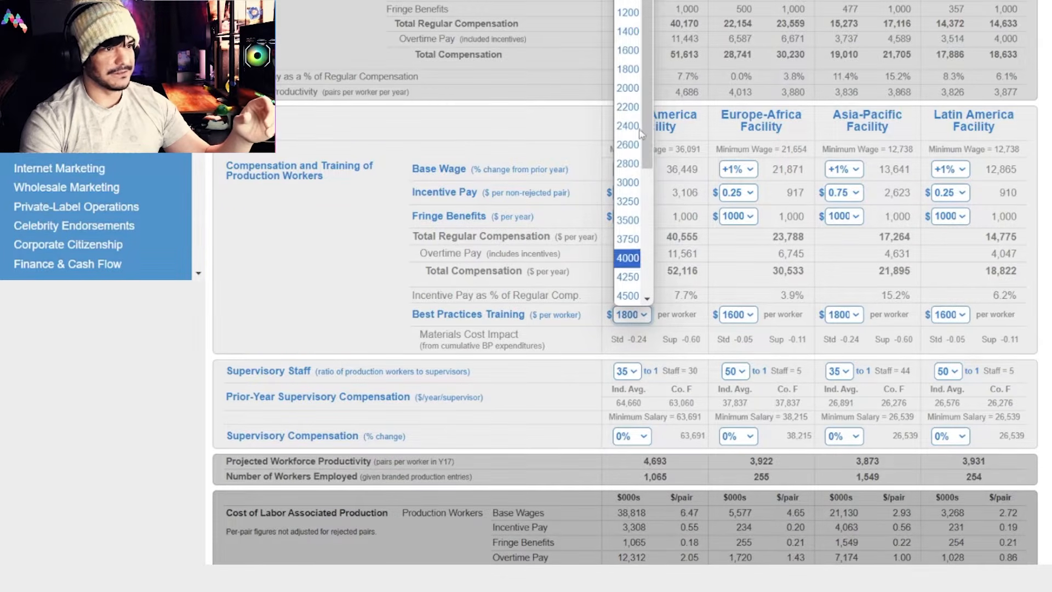
click(630, 33)
click(740, 315)
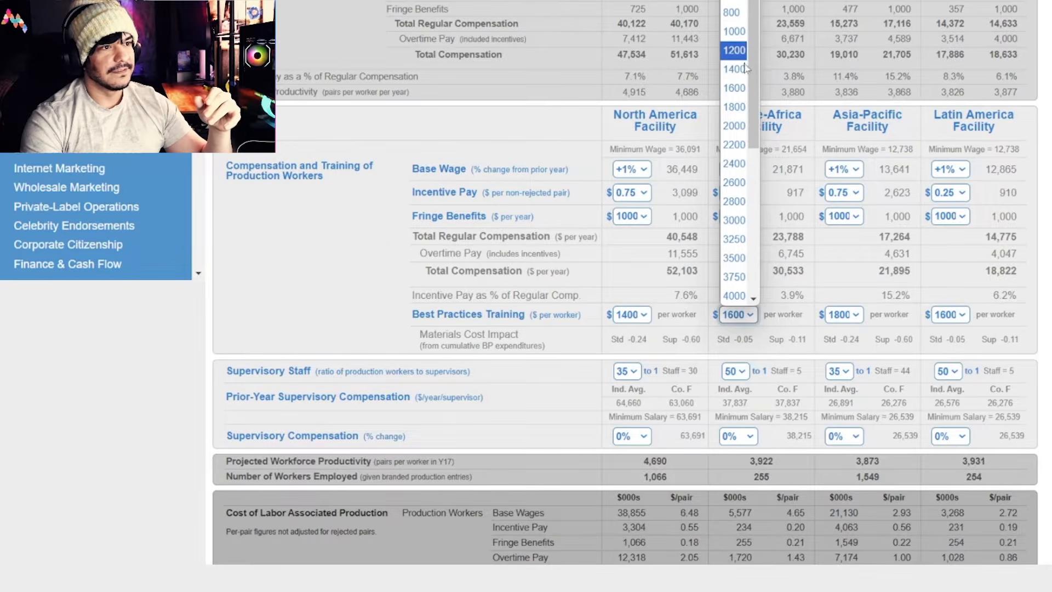
click(737, 70)
click(851, 315)
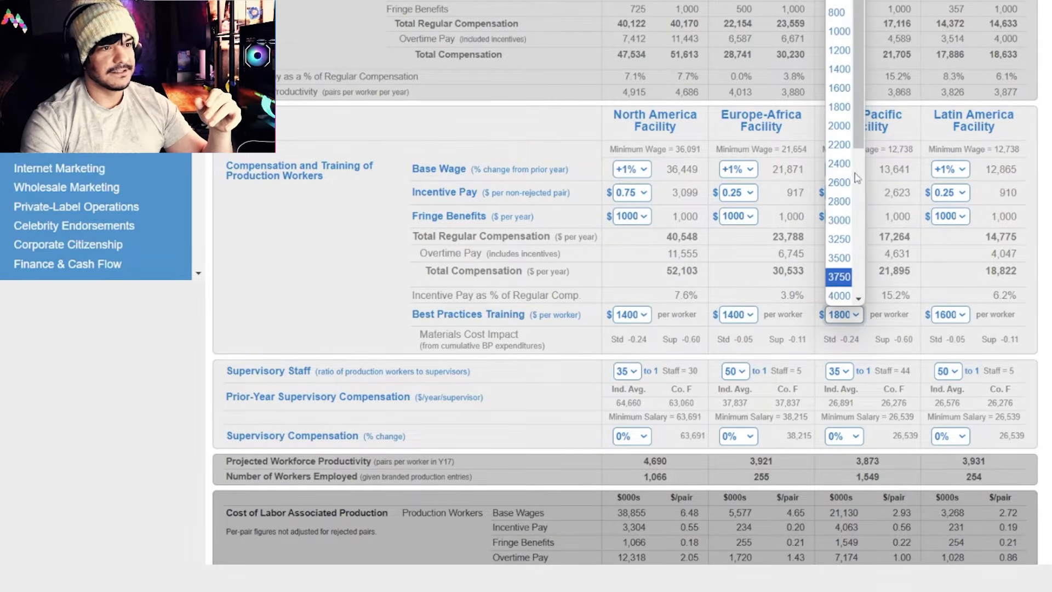
click(843, 75)
click(954, 316)
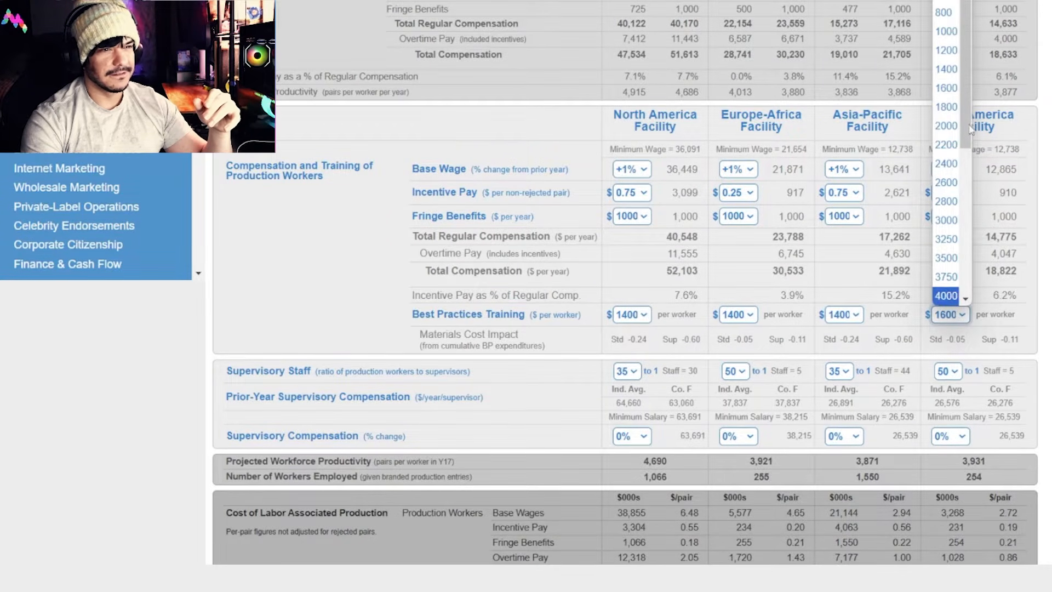
click(955, 70)
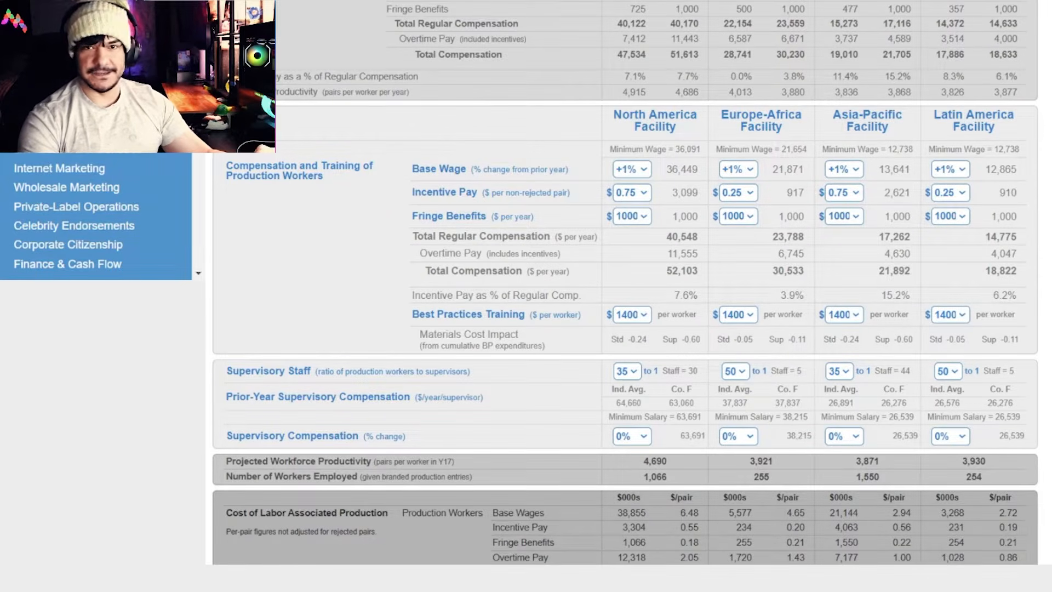
Open the decision page for footwear distribution and warehouse operations.
scroll(625, 296, up, 15)
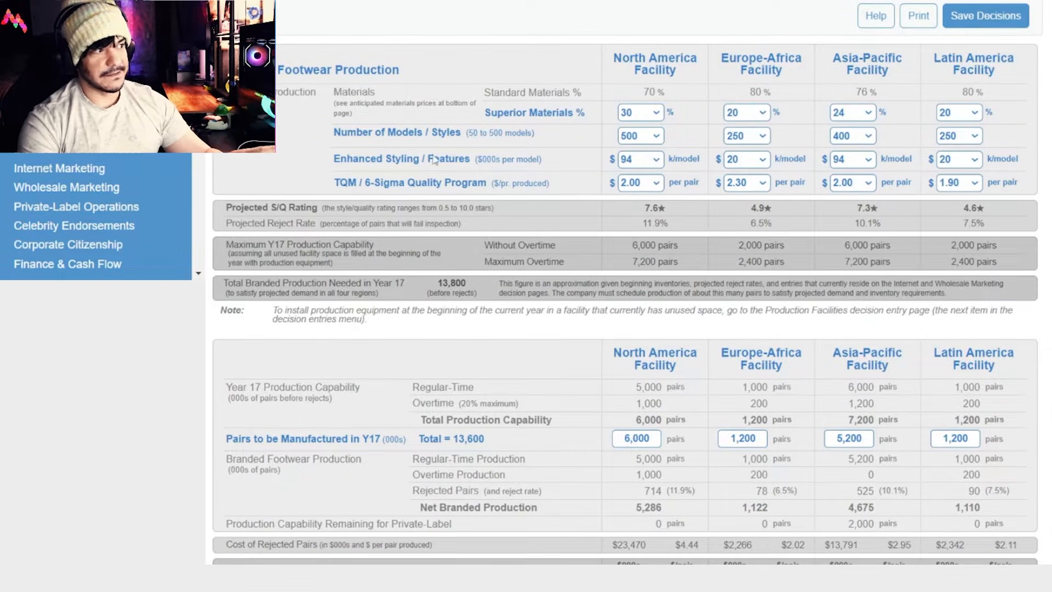
click(143, 155)
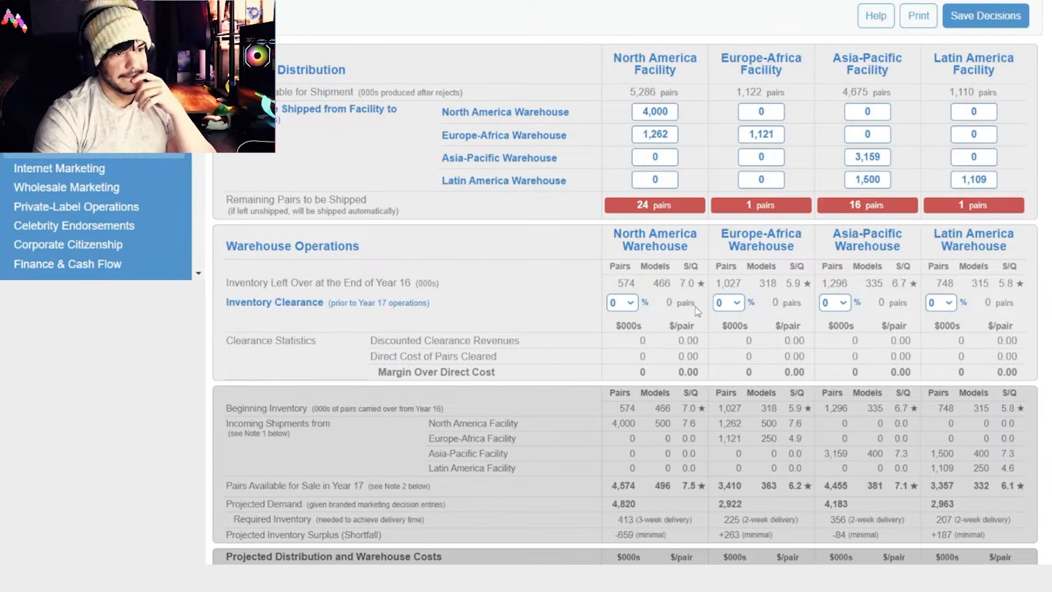
Try an inventory clearance percentage for the Europe-Africa warehouse and set it back to 0%.
click(729, 312)
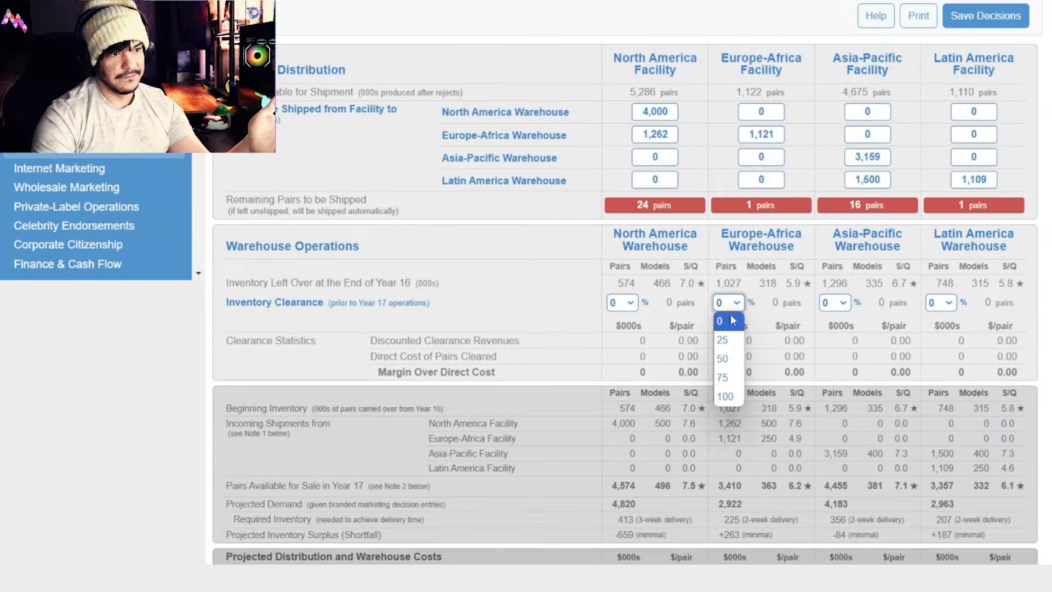
click(729, 351)
click(728, 306)
click(723, 319)
Try 25% and 50% inventory clearance for the North America warehouse and settle on 100%.
click(636, 305)
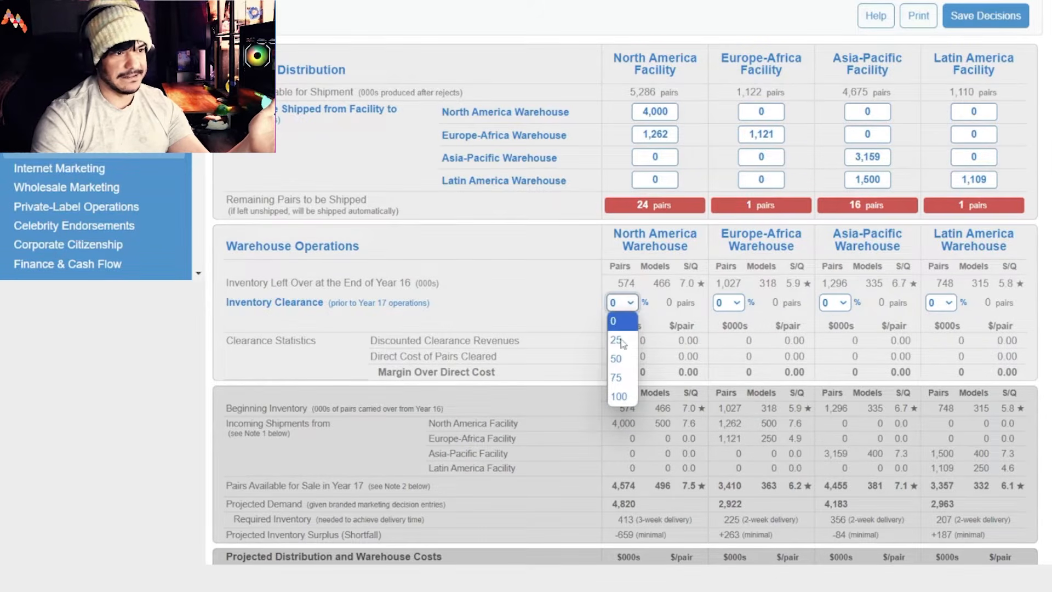
click(623, 336)
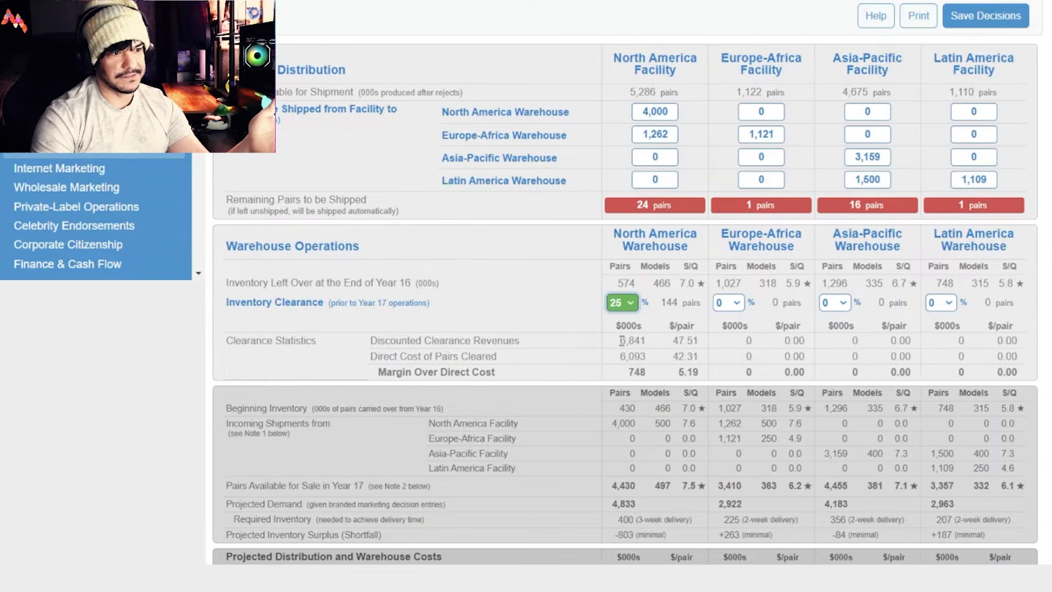
click(625, 305)
click(630, 354)
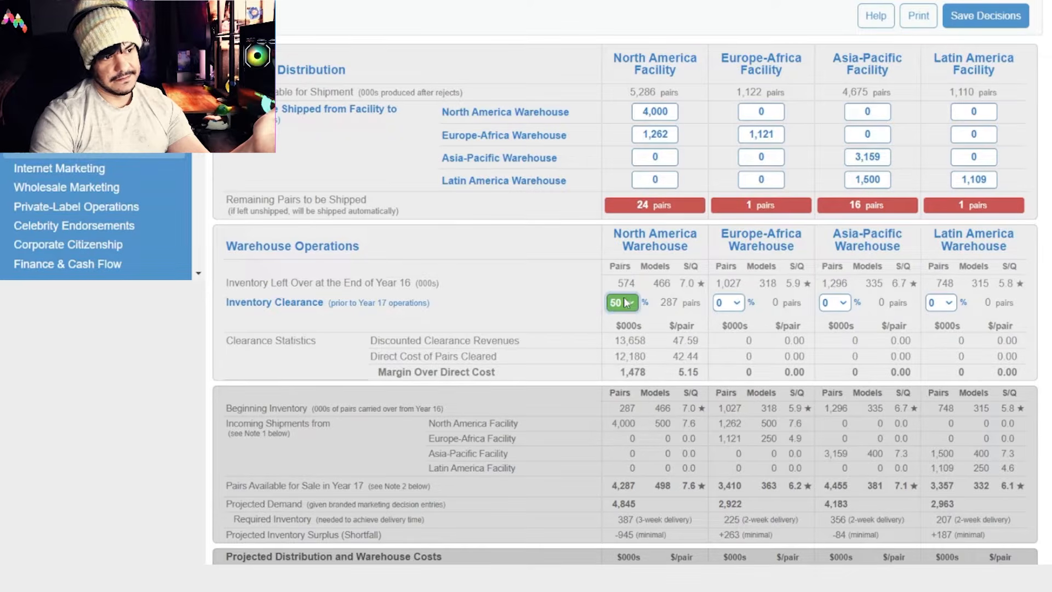
click(625, 303)
click(624, 408)
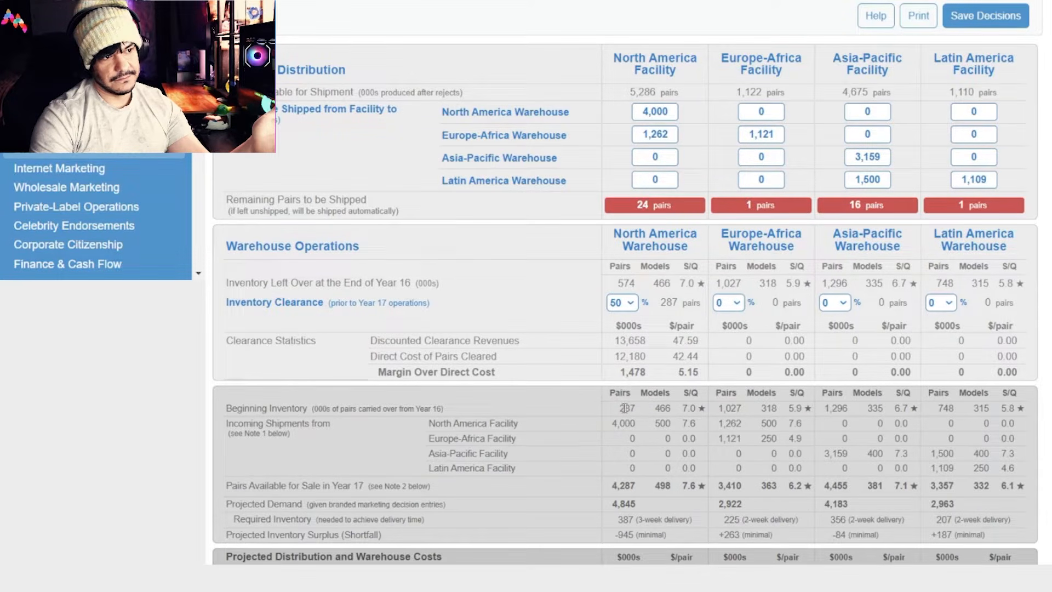
click(623, 305)
click(621, 402)
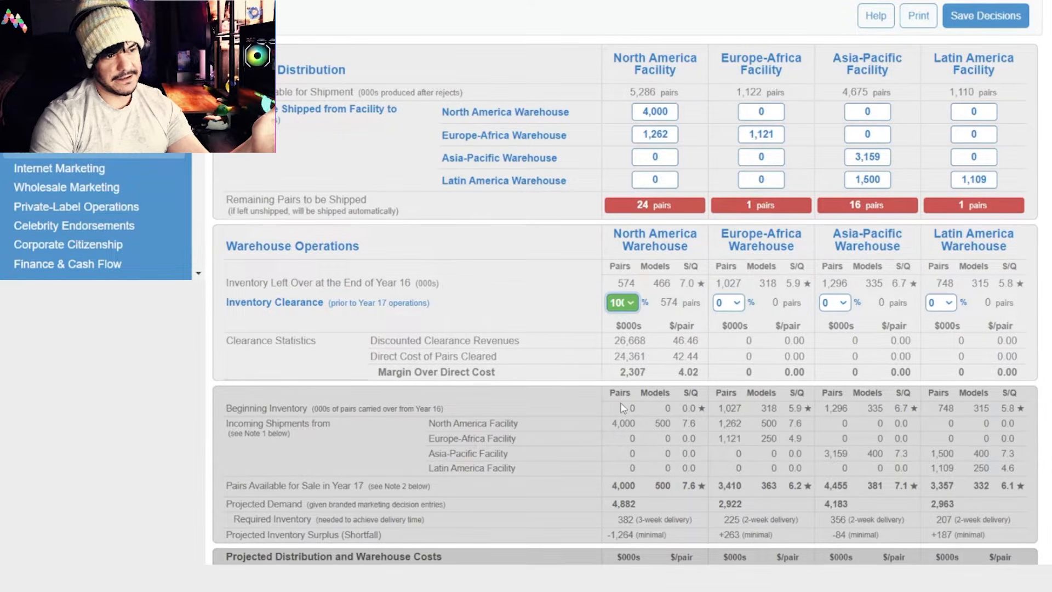
Try 25% inventory clearance for the Asia-Pacific warehouse and settle on 50%.
click(831, 304)
click(829, 340)
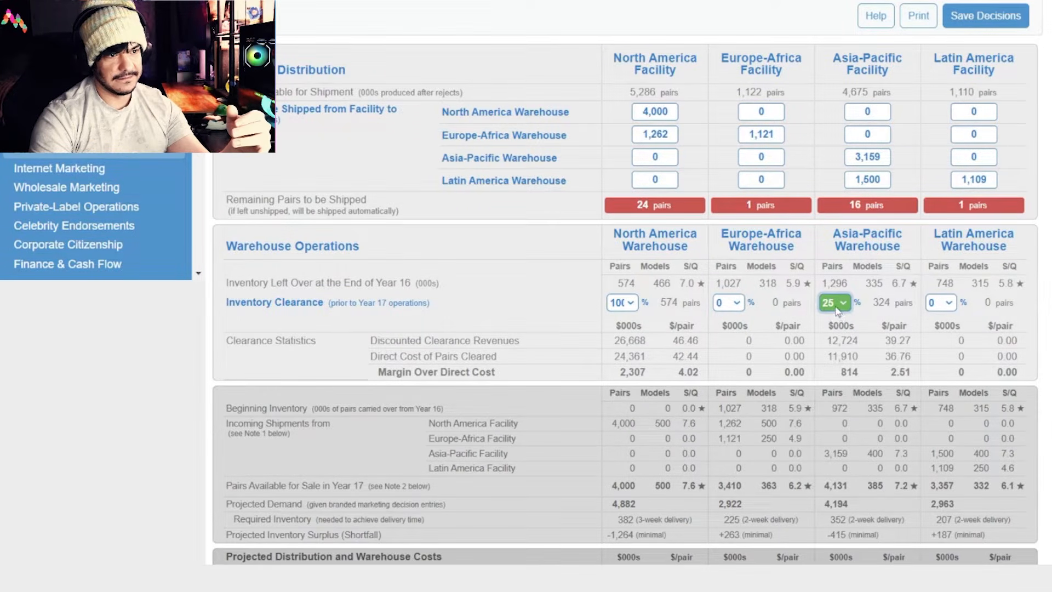
click(837, 307)
click(829, 359)
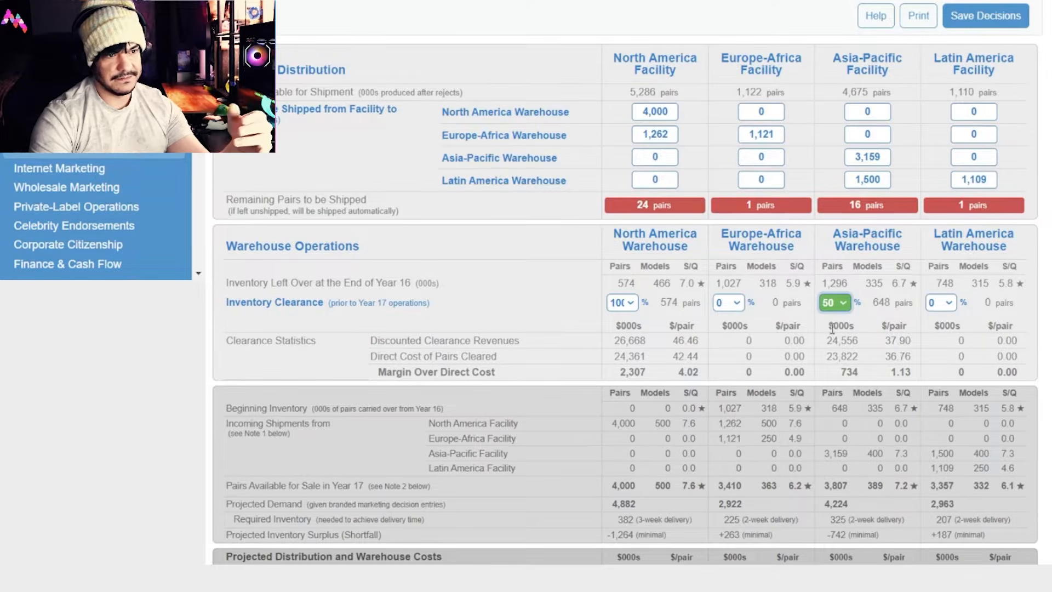
Try 25% inventory clearance for the Latin America warehouse and return it to 0%.
click(933, 306)
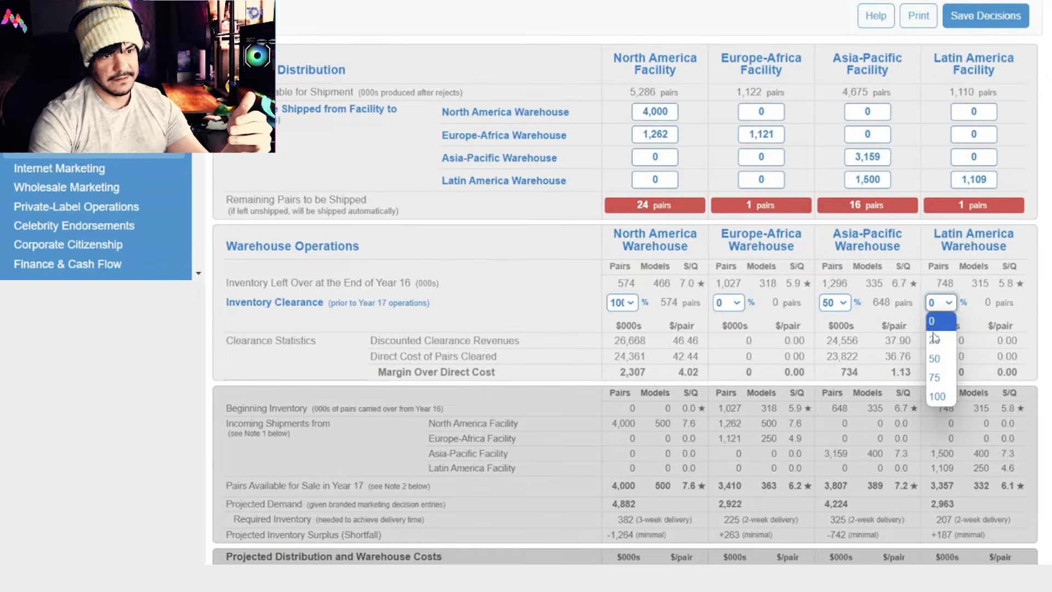
click(935, 340)
click(939, 304)
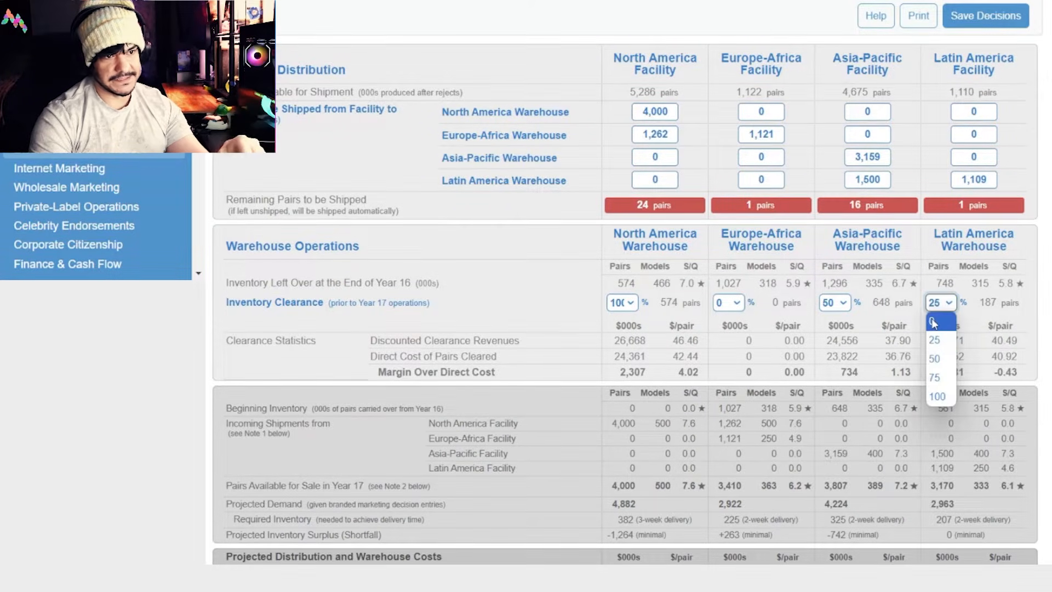
click(935, 317)
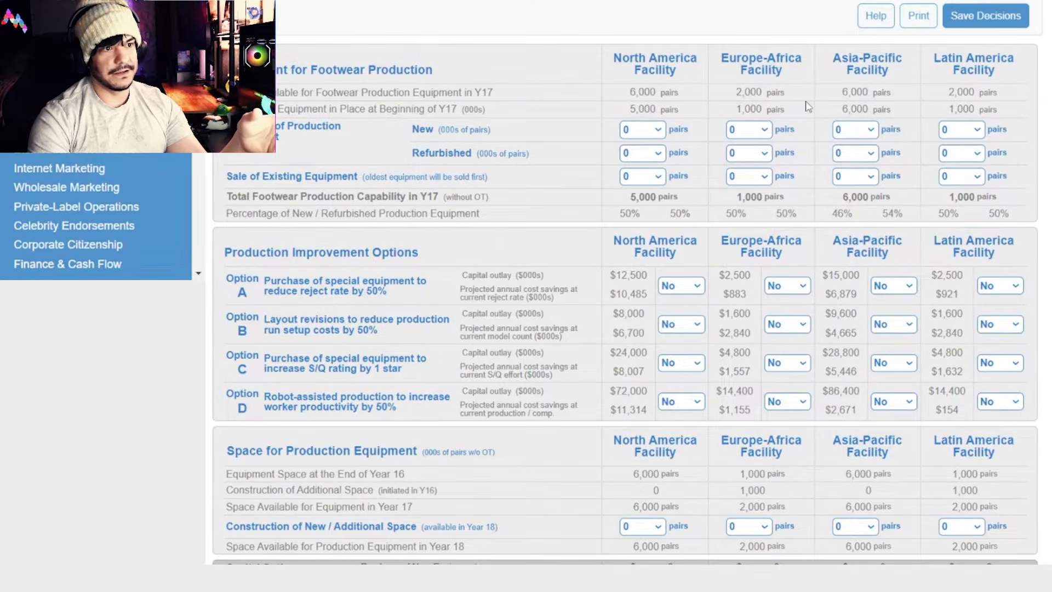
Purchase production equipment for the Europe-Africa facility: 500 thousand pairs of new and 500 thousand pairs of refurbished capacity.
click(763, 133)
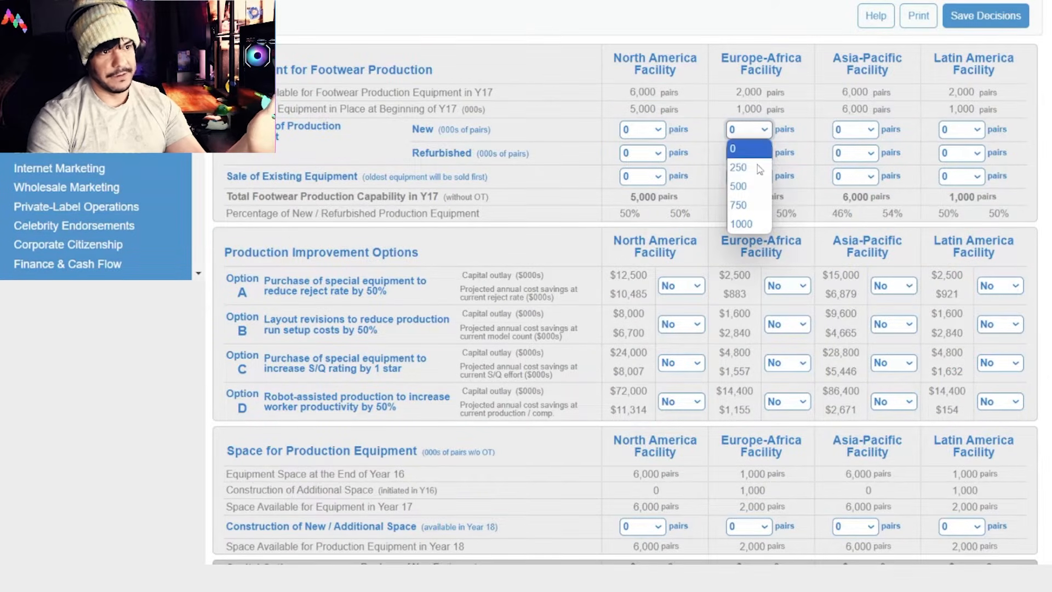
click(737, 181)
click(750, 155)
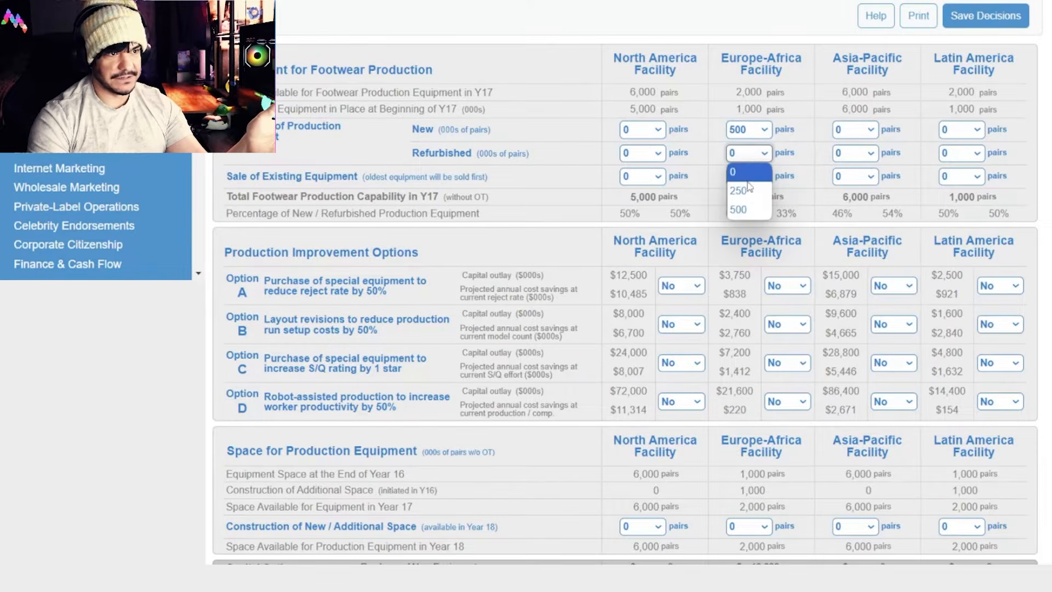
click(754, 209)
For the Latin America facility, purchase 500 new and 500 refurbished (000s of pairs) of equipment and construct 1000 of additional space.
click(957, 133)
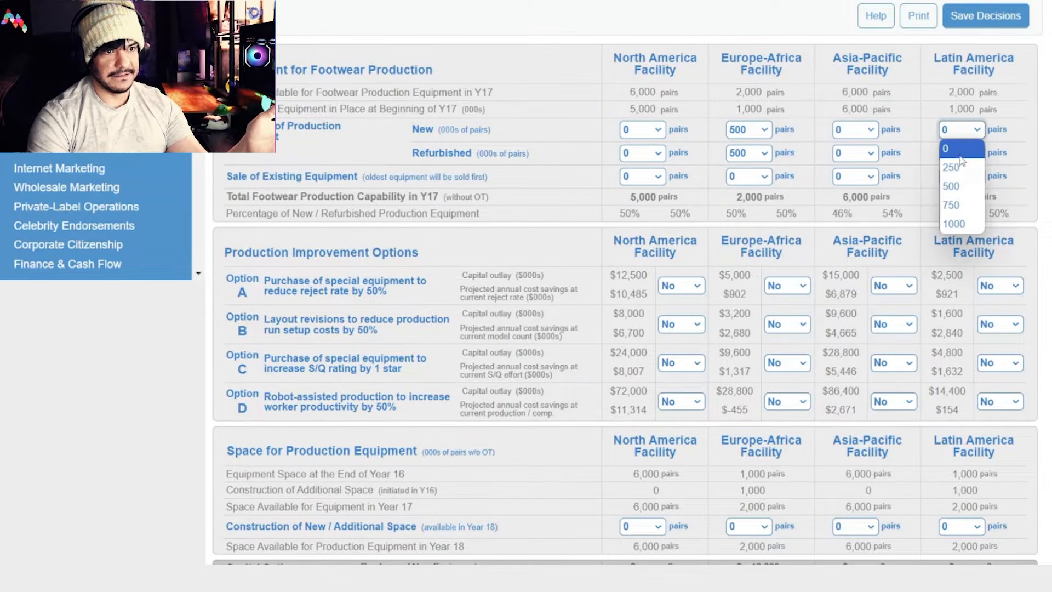
click(956, 183)
click(956, 154)
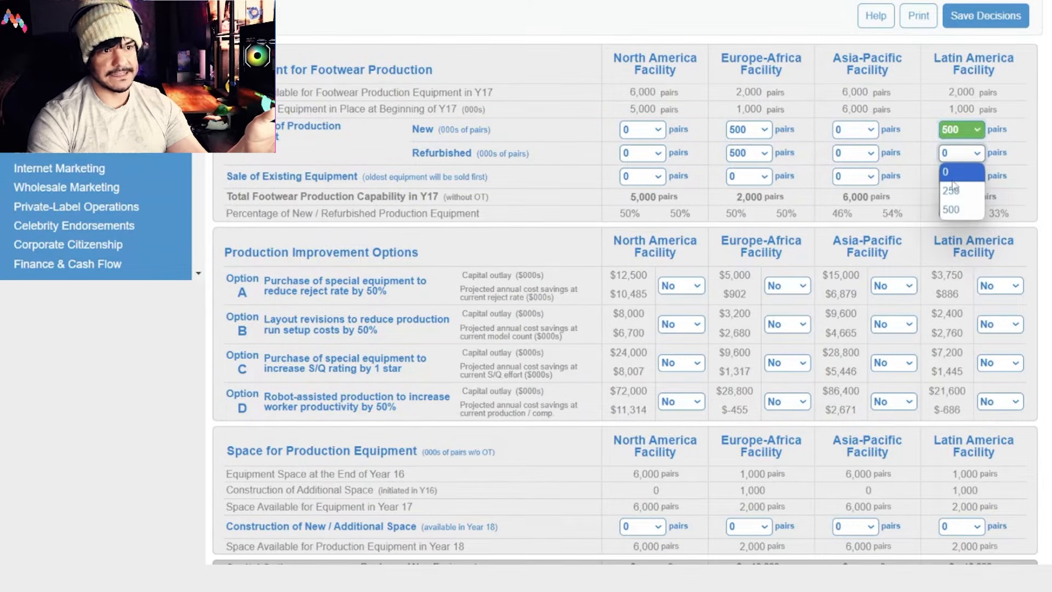
click(953, 207)
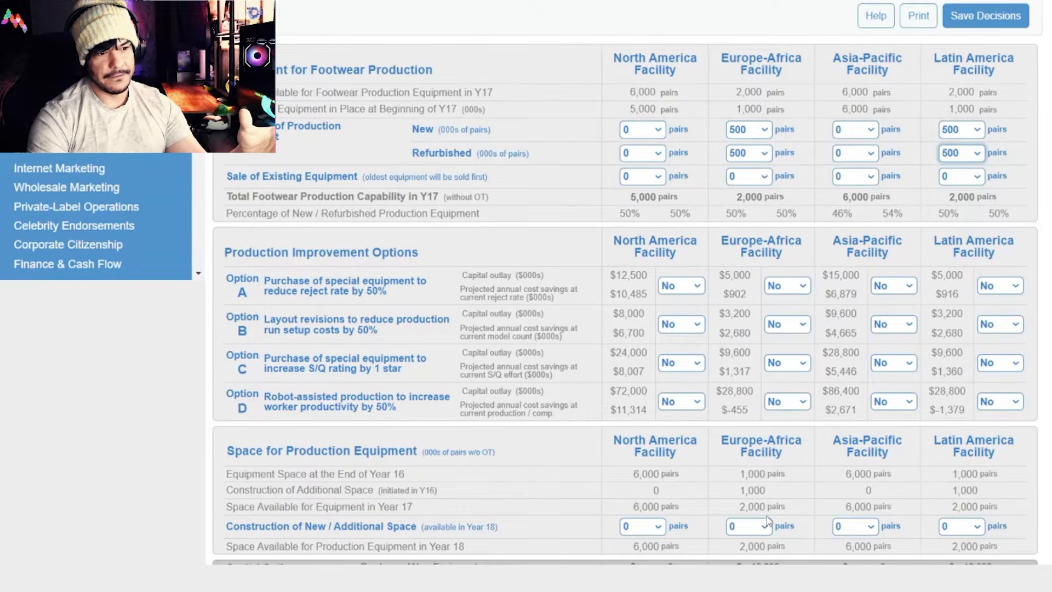
click(964, 527)
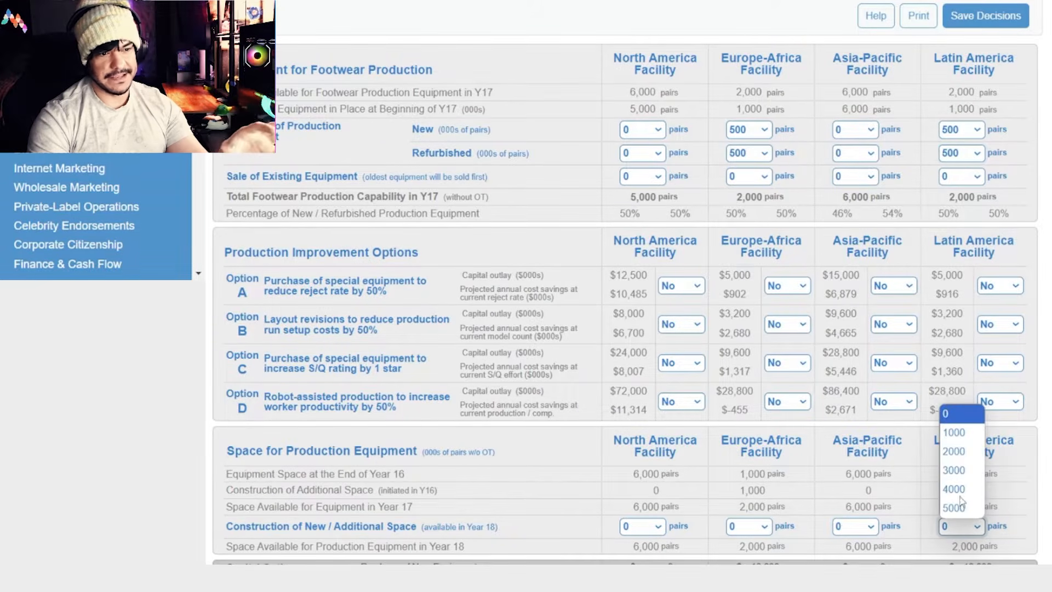
click(955, 433)
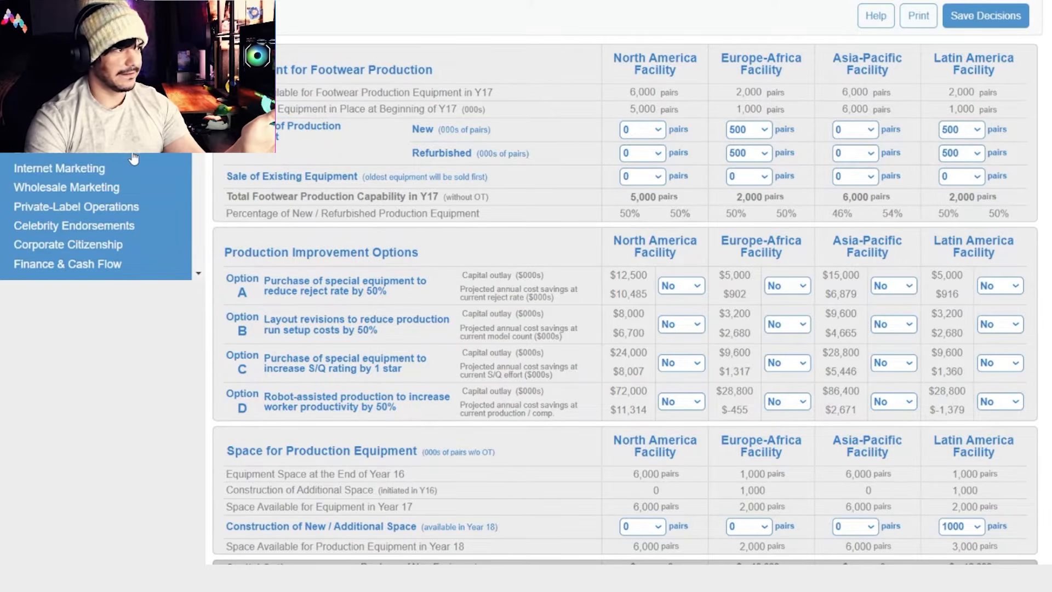
On the footwear production page, set the pairs to be manufactured in Y17 to 2,400 for Europe-Africa and 2,000 for Latin America.
click(109, 111)
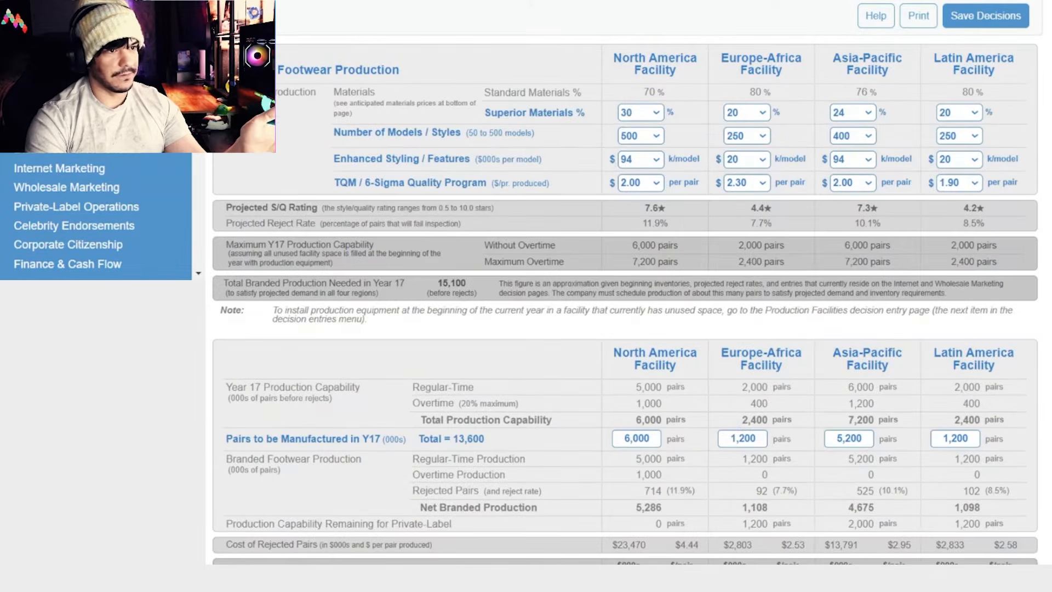
double_click(726, 436)
text(24000)
key(BackSpace)
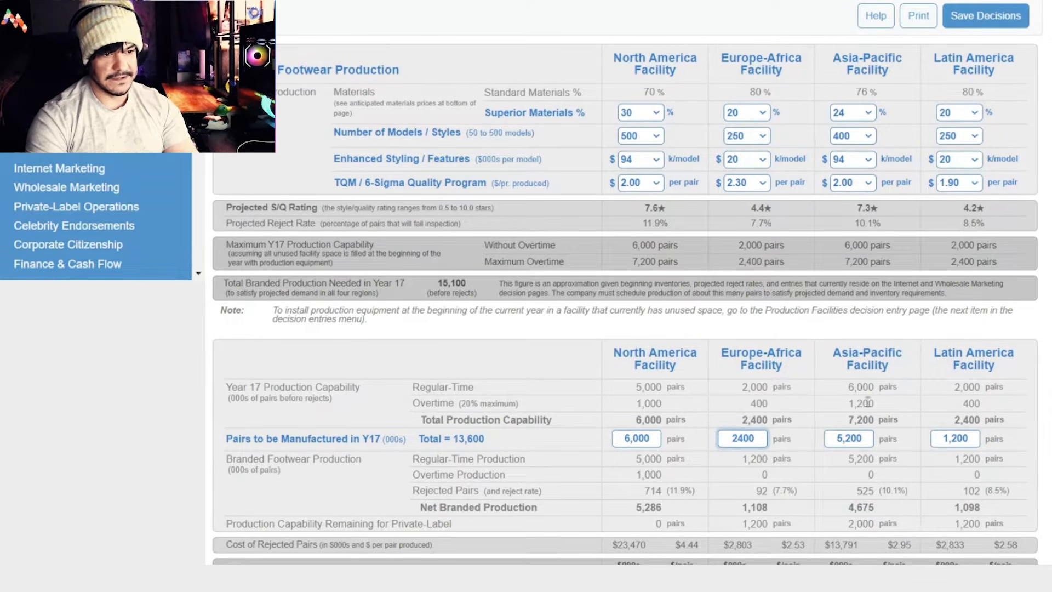
double_click(944, 440)
text(2400)
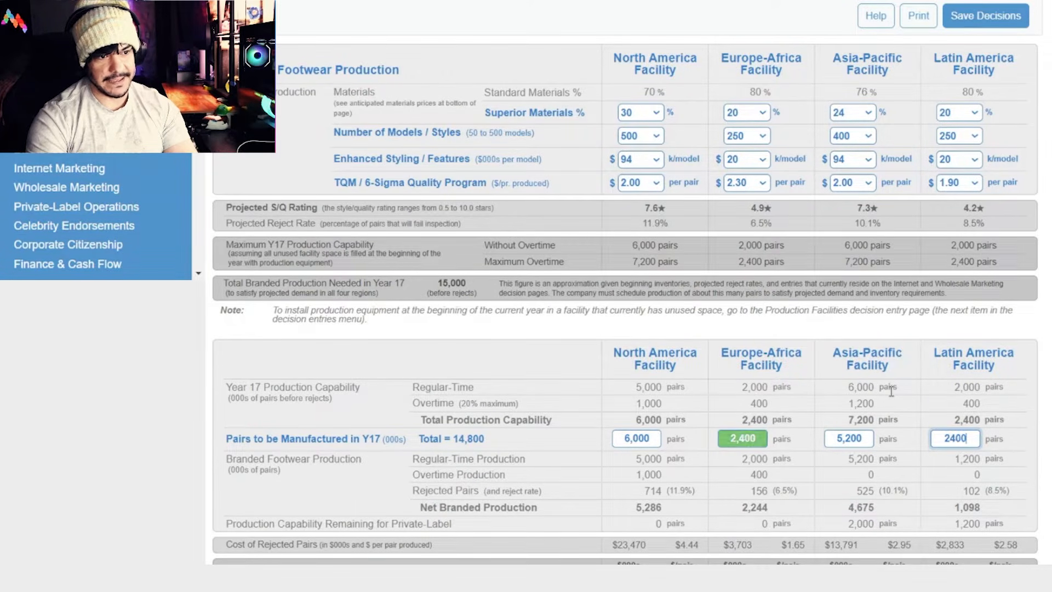
double_click(947, 439)
text(2000)
key(Tab)
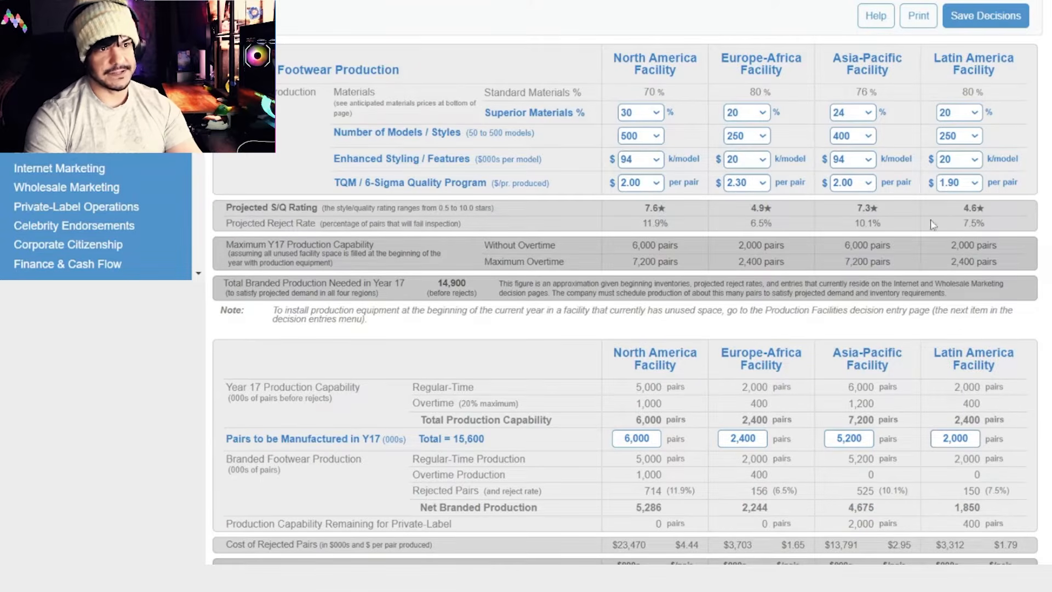
Set the number of models/styles to 400 for both the Europe-Africa and Latin America facilities.
click(745, 139)
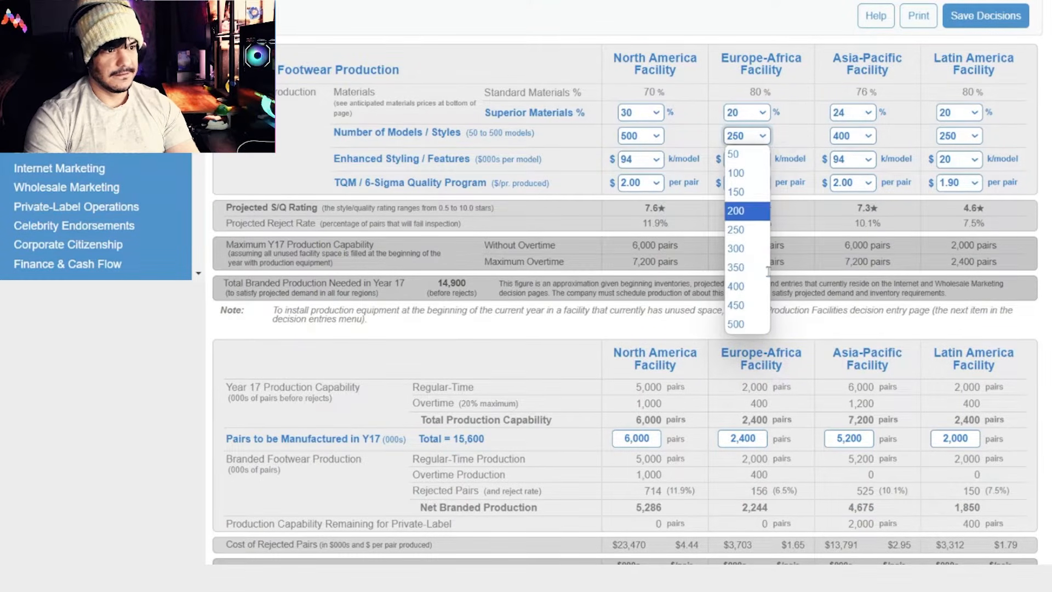
click(754, 295)
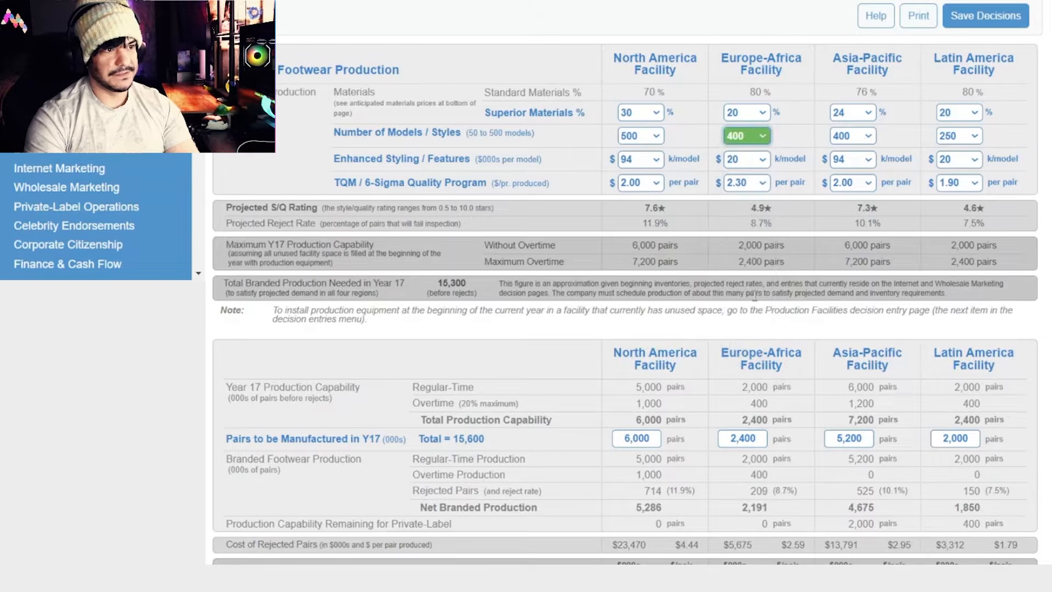
click(949, 136)
click(959, 295)
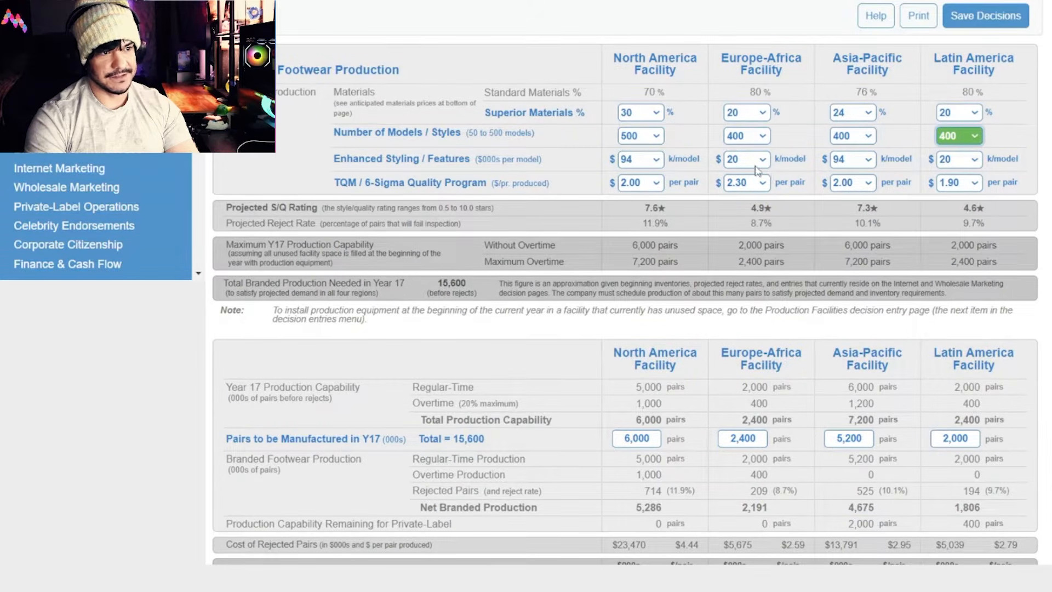
Set the number of models/styles to 450 for both the Europe-Africa and Latin America facilities.
click(738, 141)
click(736, 304)
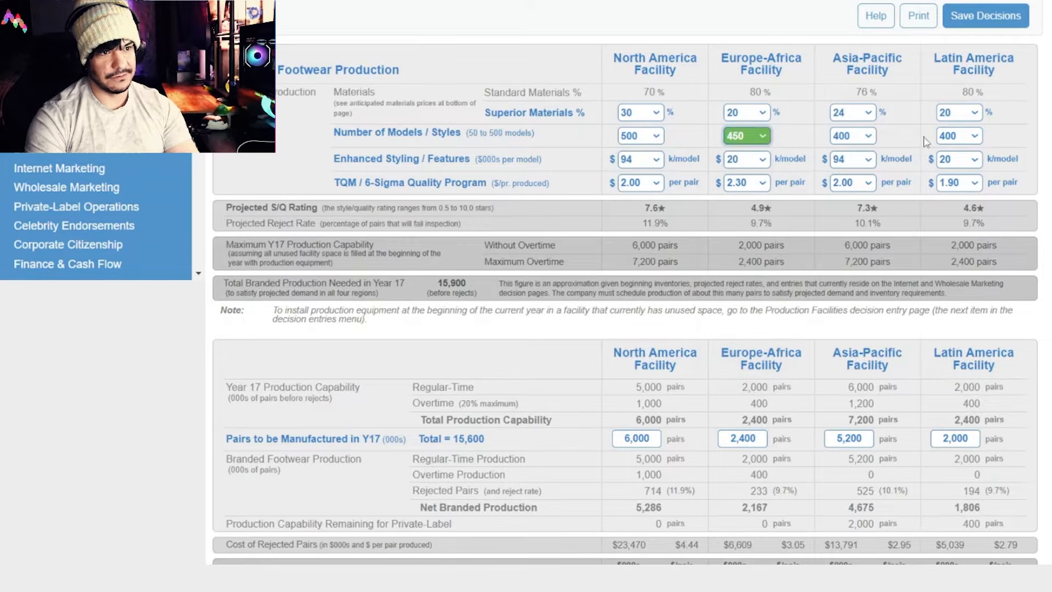
click(943, 137)
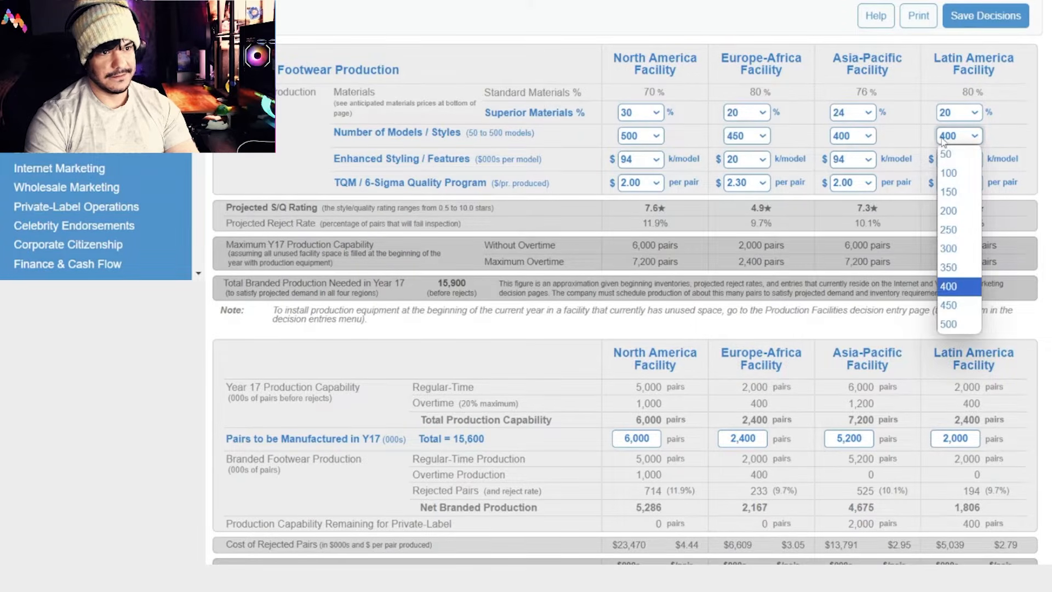
click(951, 306)
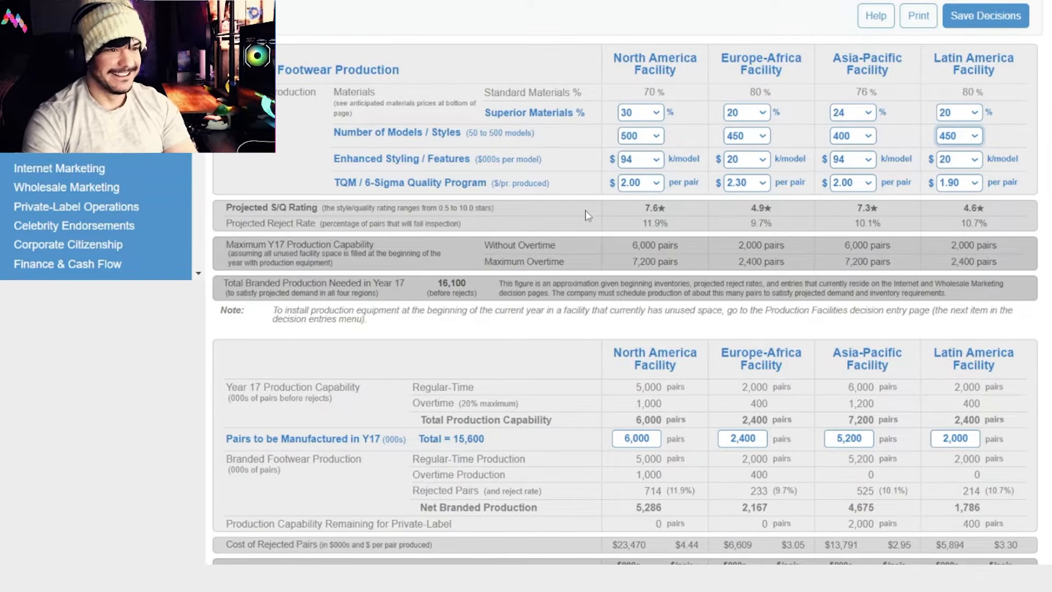
Raise the number of models/styles to 500 for both the Europe-Africa and Latin America facilities.
click(746, 136)
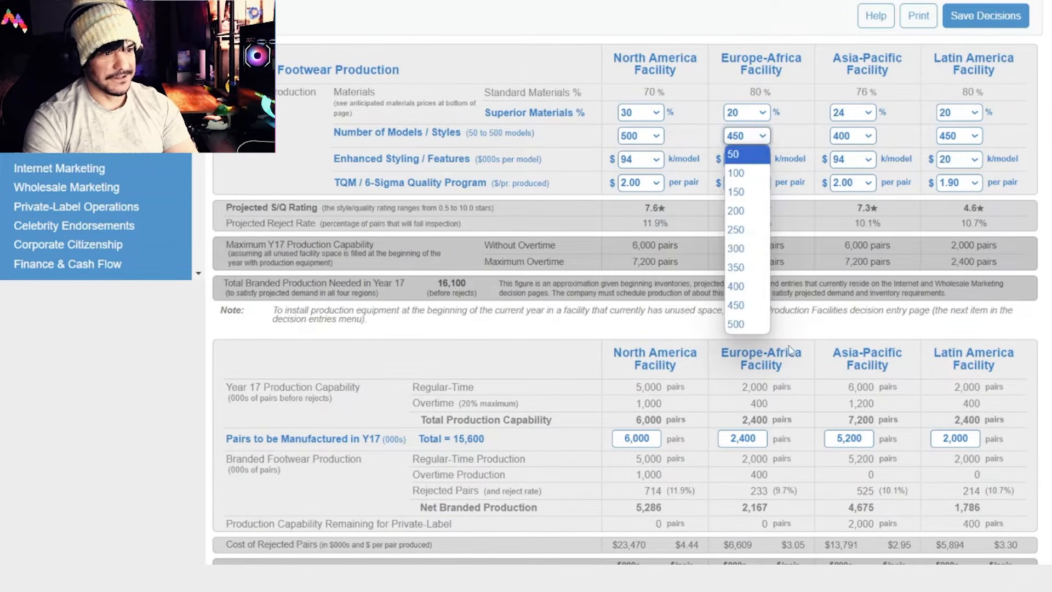
click(739, 324)
click(950, 136)
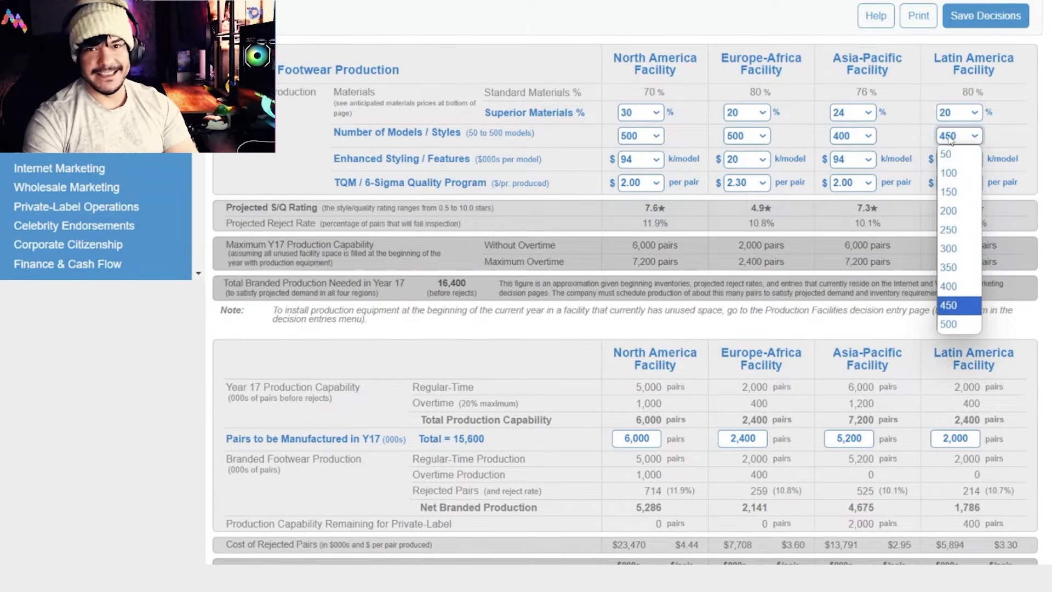
click(952, 324)
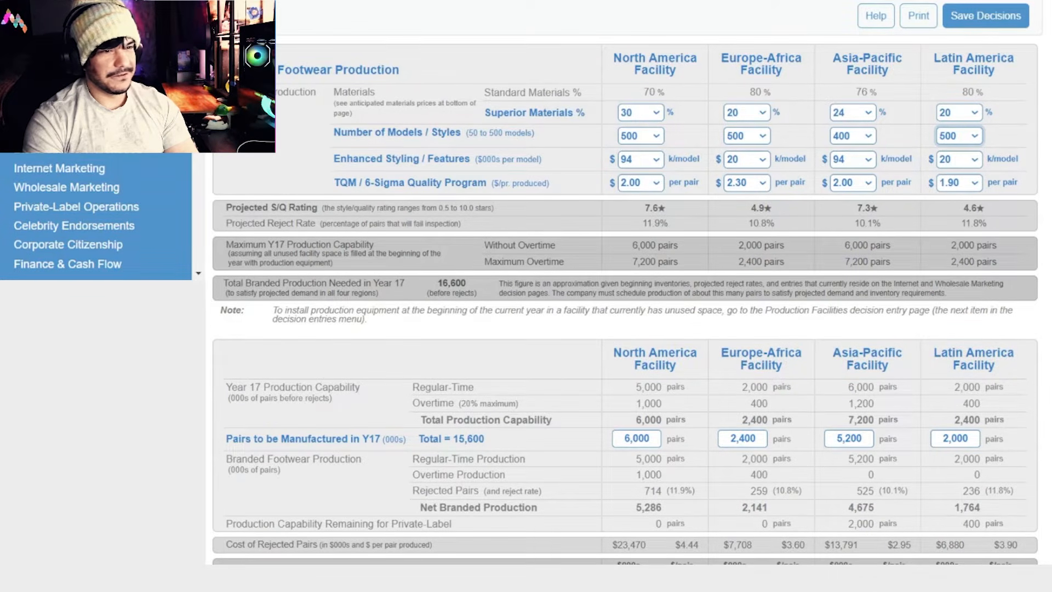
Set the Asia-Pacific facility's number of models/styles to 500 and check the projected savings of the production improvement options.
click(66, 130)
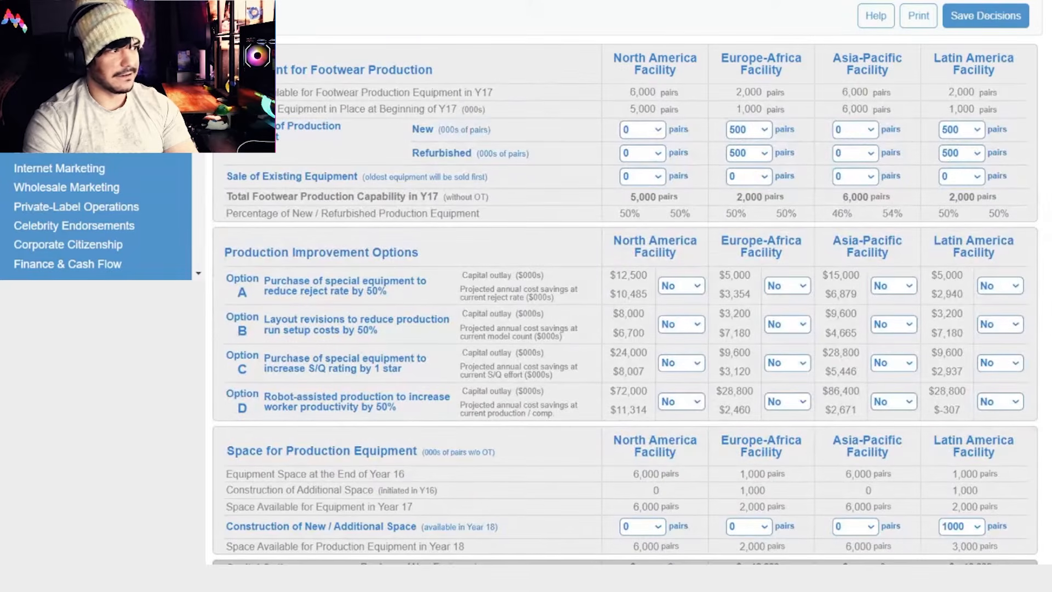
click(66, 111)
click(842, 139)
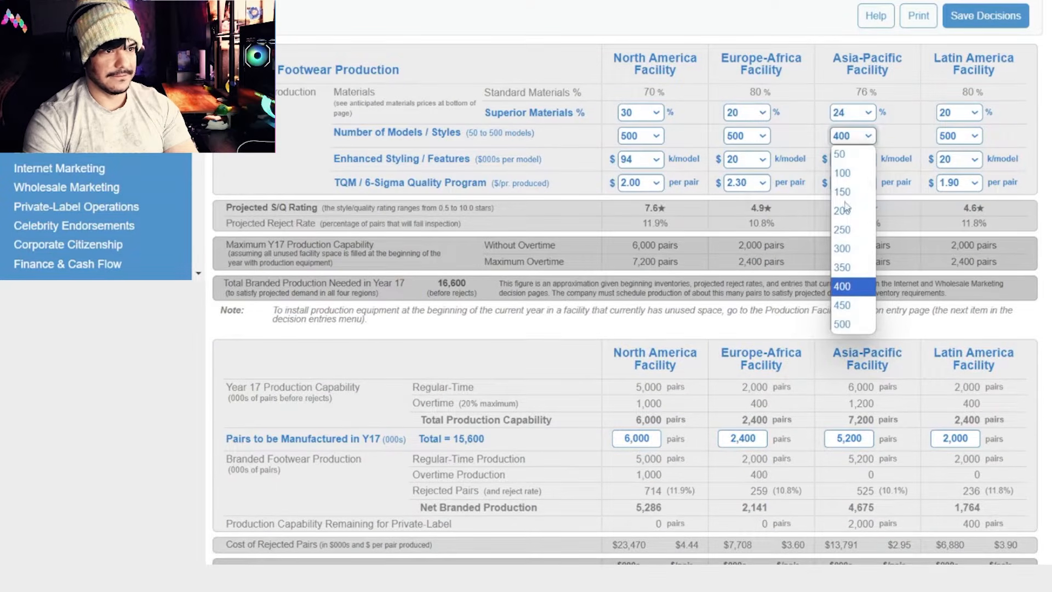
click(844, 324)
click(66, 130)
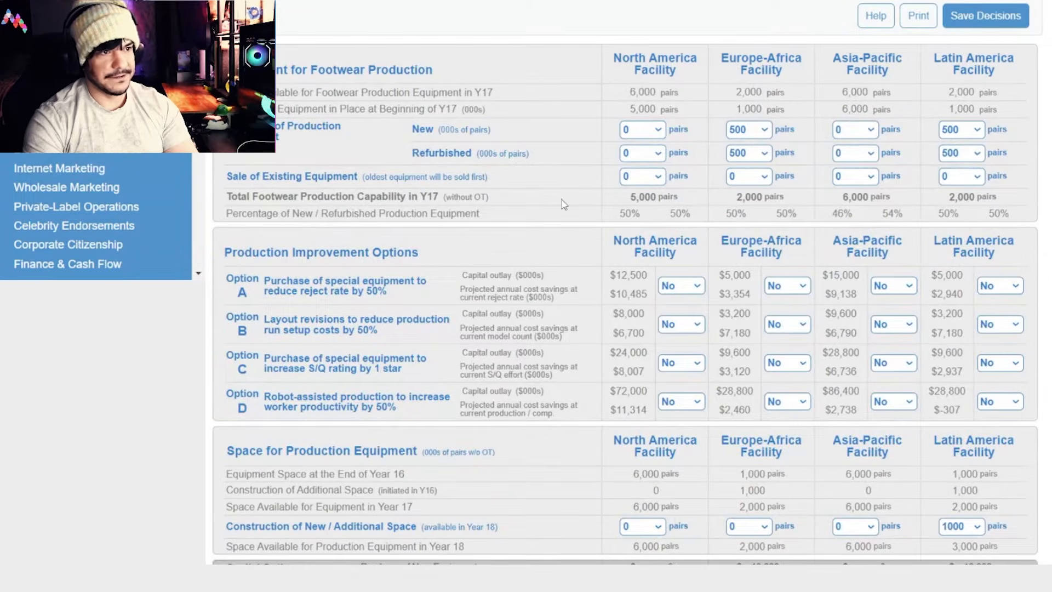
In the distribution decisions, ship 0 pairs from the Asia-Pacific facility to the Latin America warehouse and 4,566 to the Asia-Pacific warehouse.
click(111, 157)
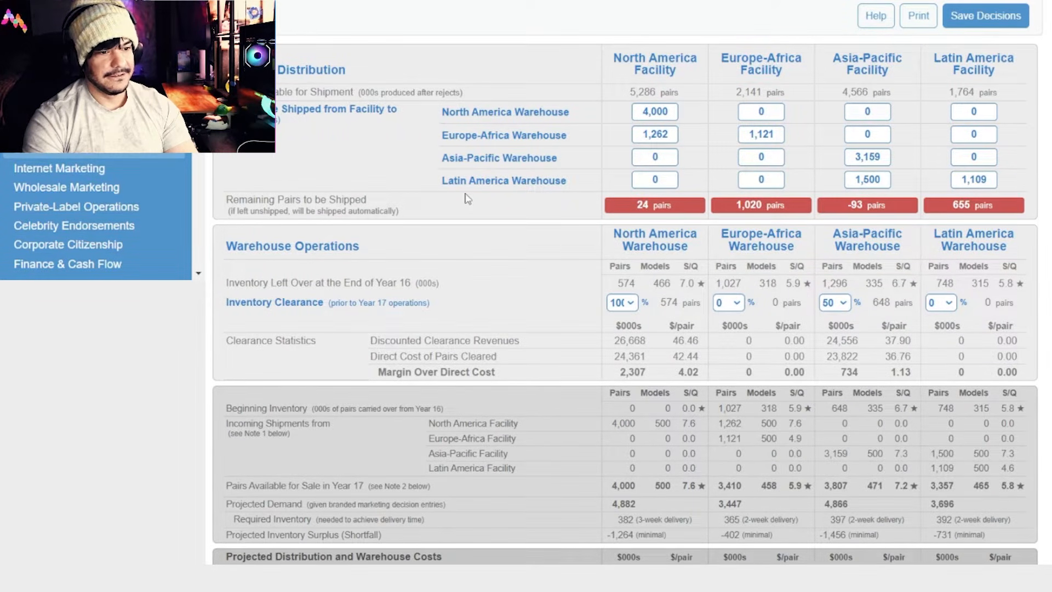
click(875, 180)
text(0)
click(873, 155)
text(4,566)
click(908, 159)
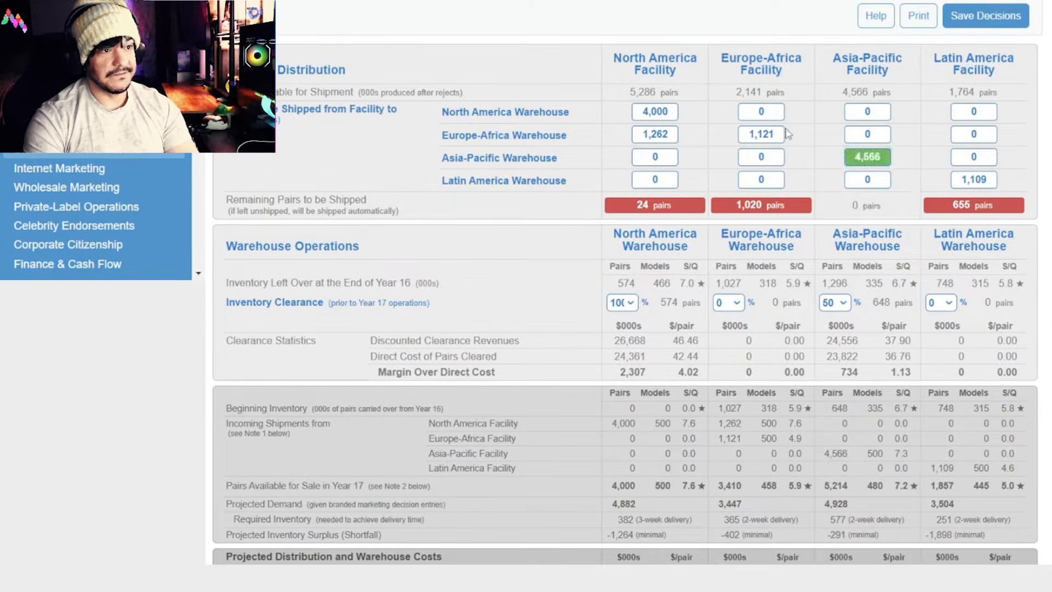
Ship 2,141 from Europe-Africa to its own warehouse, and from North America ship 5,286 to its own warehouse and 0 to Europe-Africa.
click(761, 142)
text(2141)
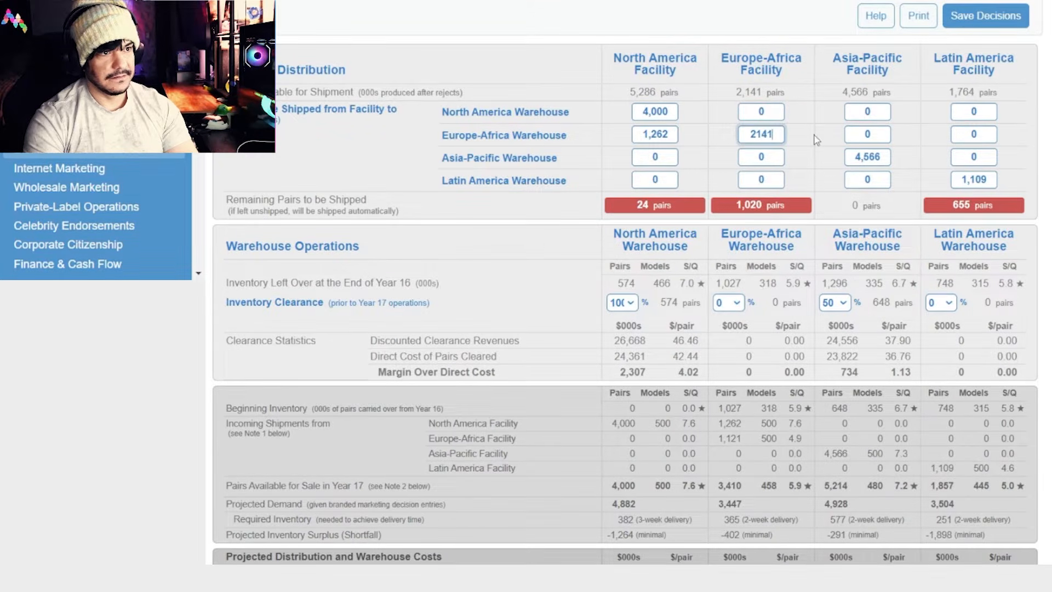
click(805, 144)
click(653, 113)
text(5286)
click(670, 137)
text(0)
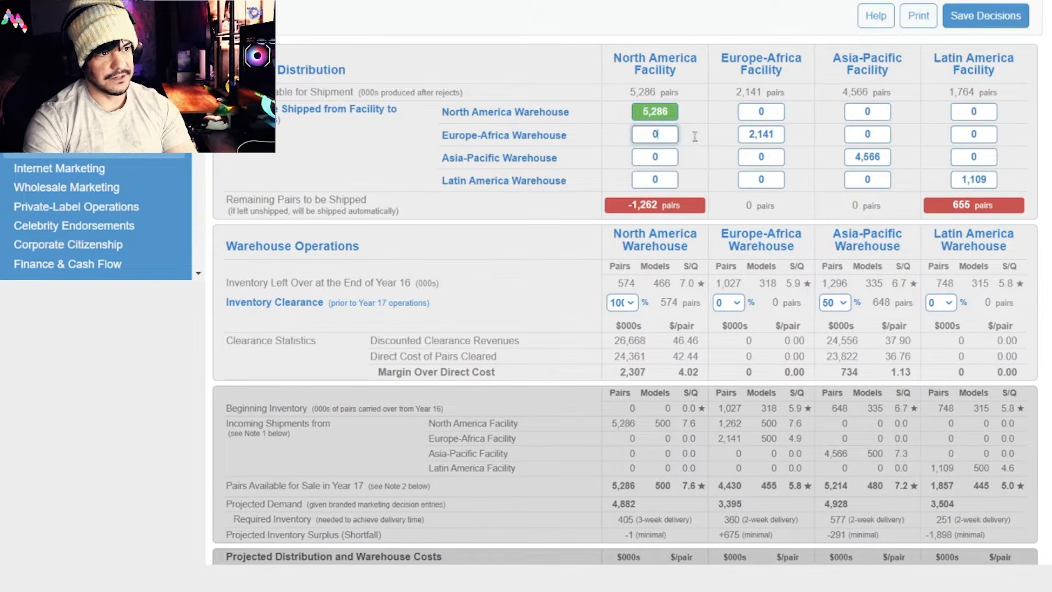
click(695, 136)
Ship 1,764 thousand pairs from the Latin America facility to the Latin America warehouse.
mouse_move(953, 202)
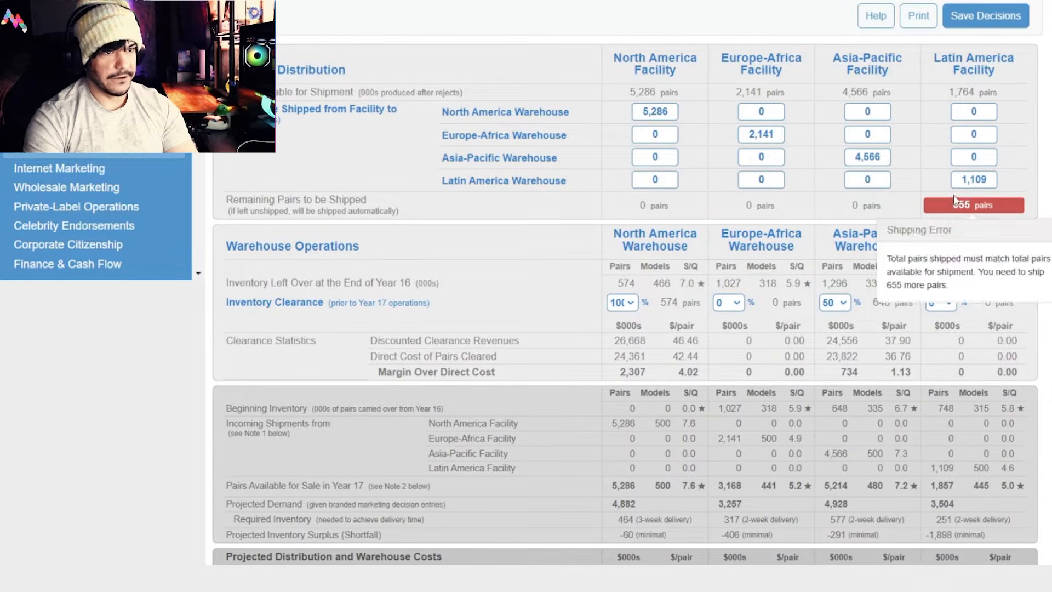
click(965, 180)
text(1,764)
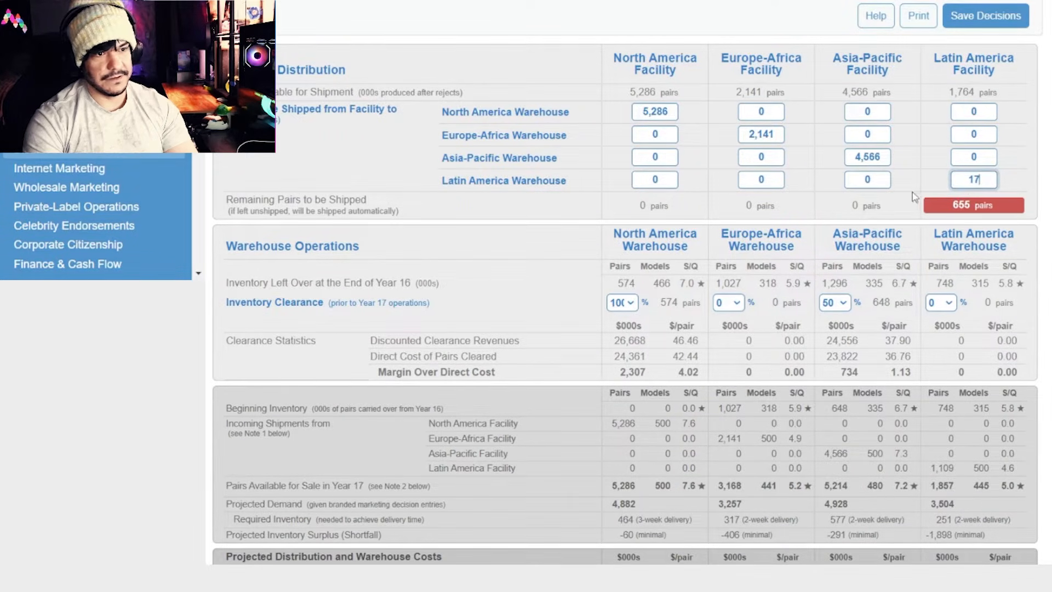
click(922, 170)
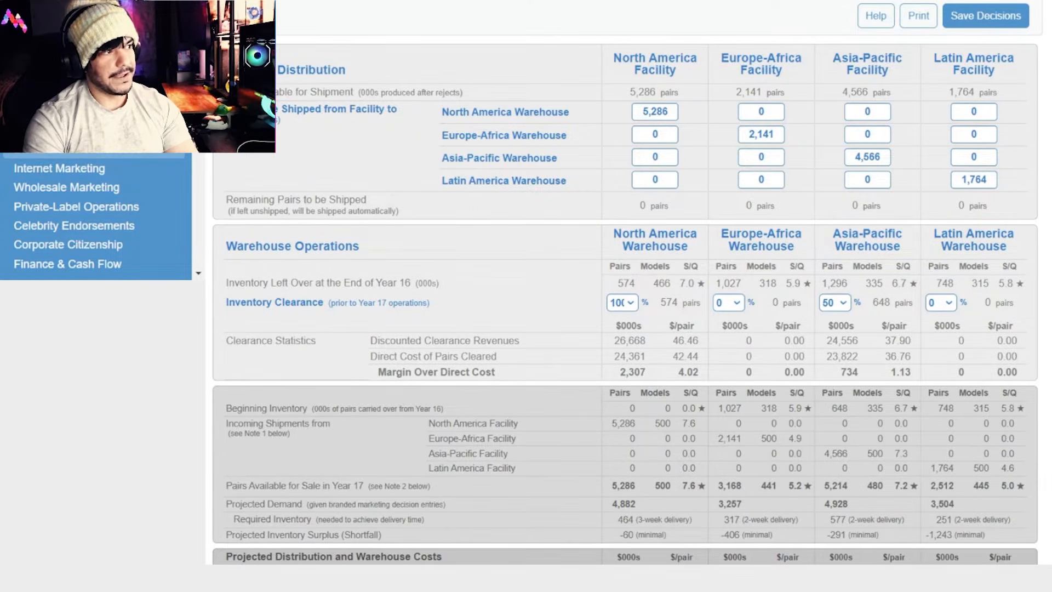
In the wholesale marketing decisions, set the wholesale price to retailers to $60 in North America and $70 in Latin America.
click(94, 188)
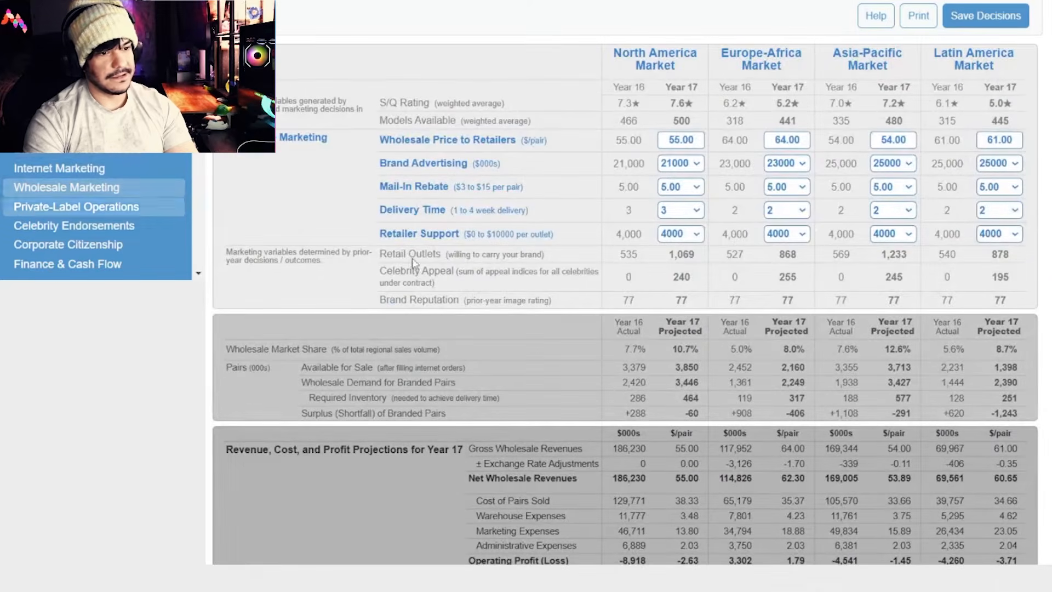
scroll(475, 316, down, 1)
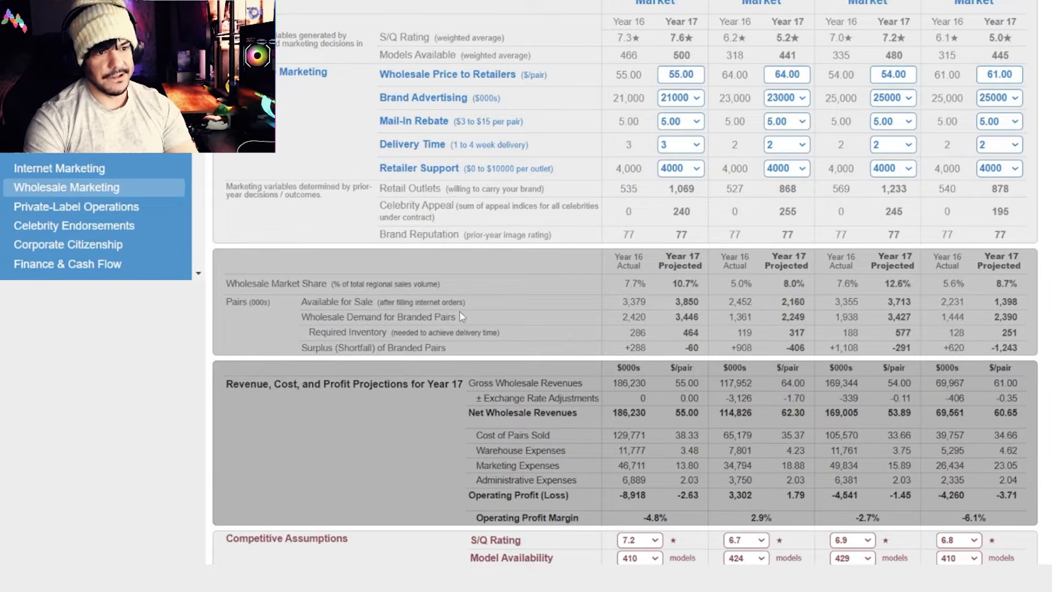
double_click(680, 74)
text(60)
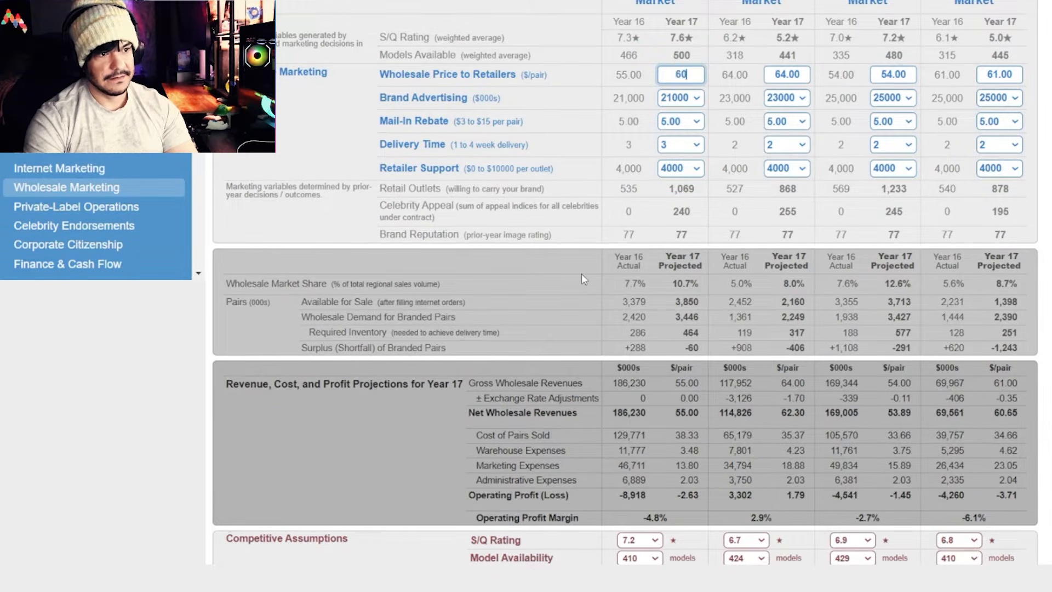
key(Tab)
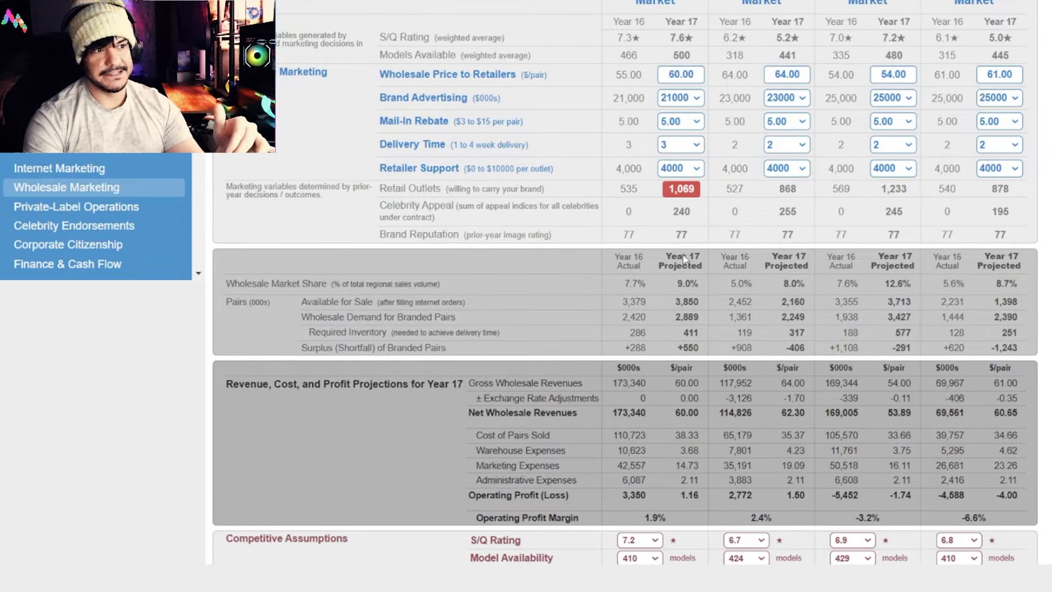
click(1000, 75)
text(70)
key(Tab)
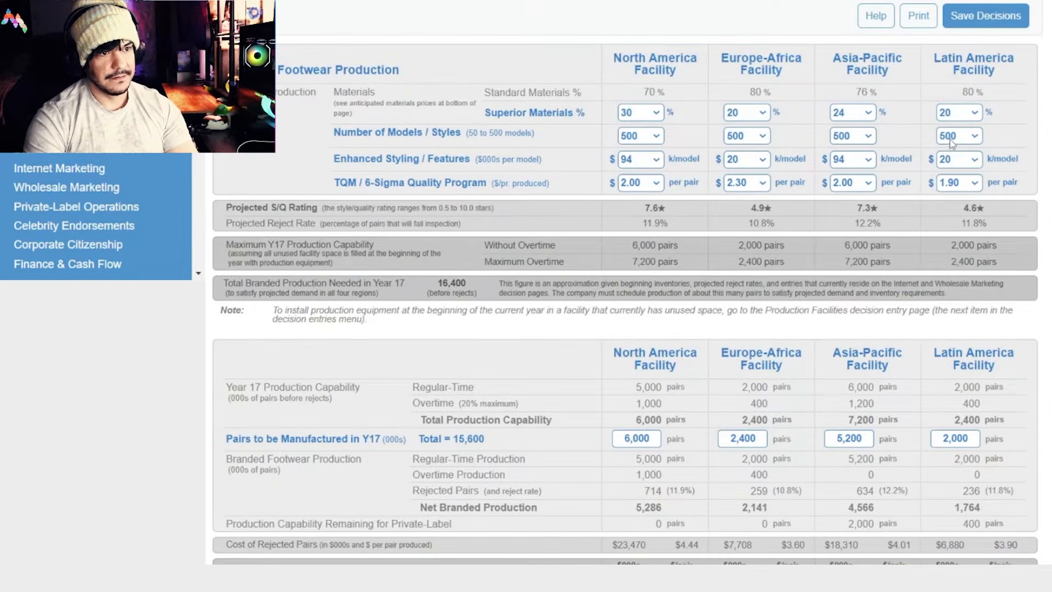
On the footwear production page, set the number of models/styles to 400 for the Latin America, Europe-Africa and Asia-Pacific facilities.
click(953, 137)
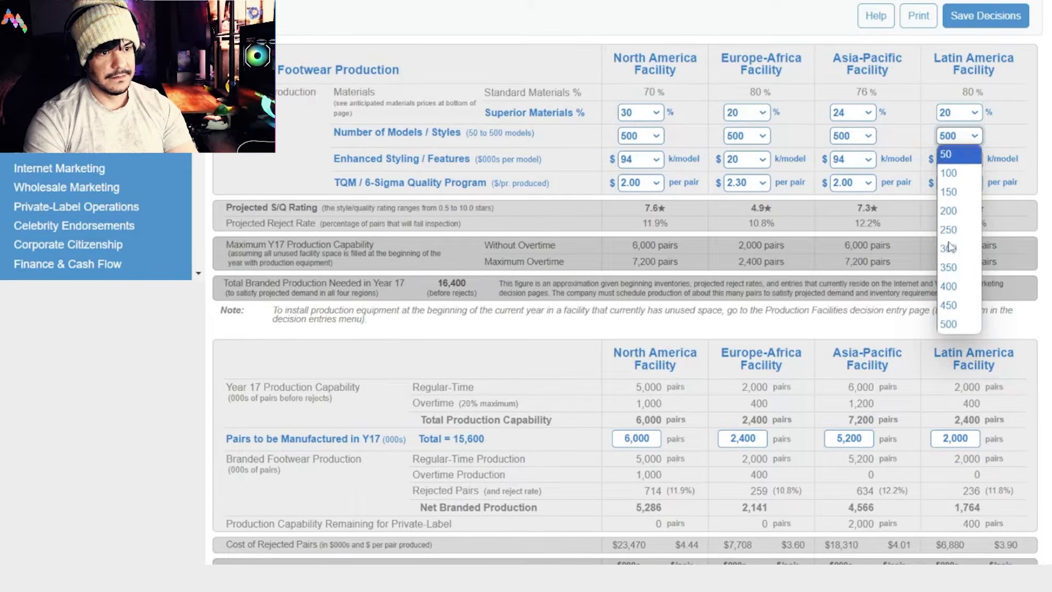
click(949, 286)
click(747, 135)
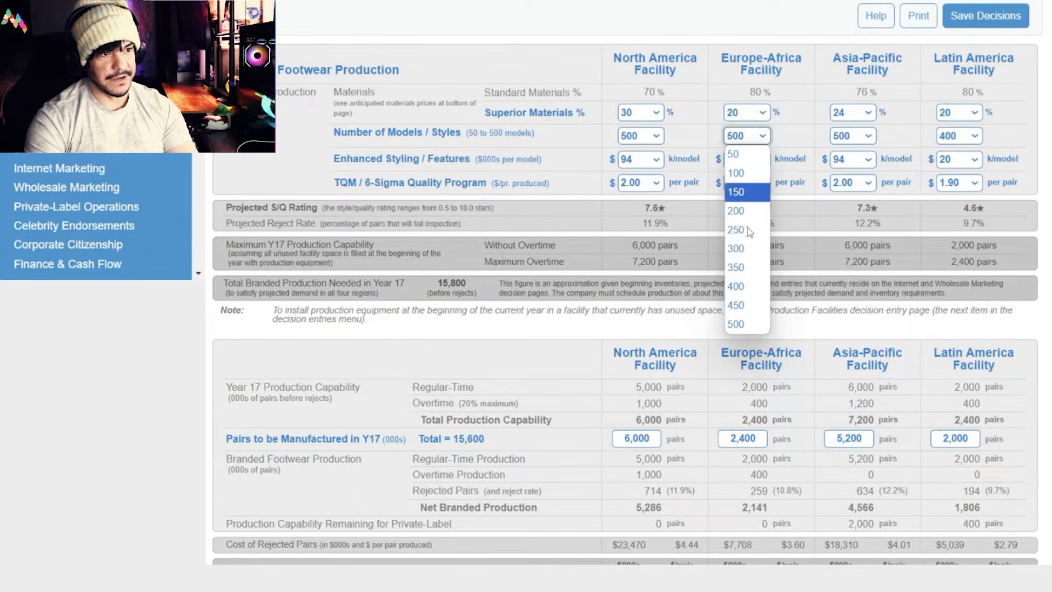
click(748, 285)
click(863, 136)
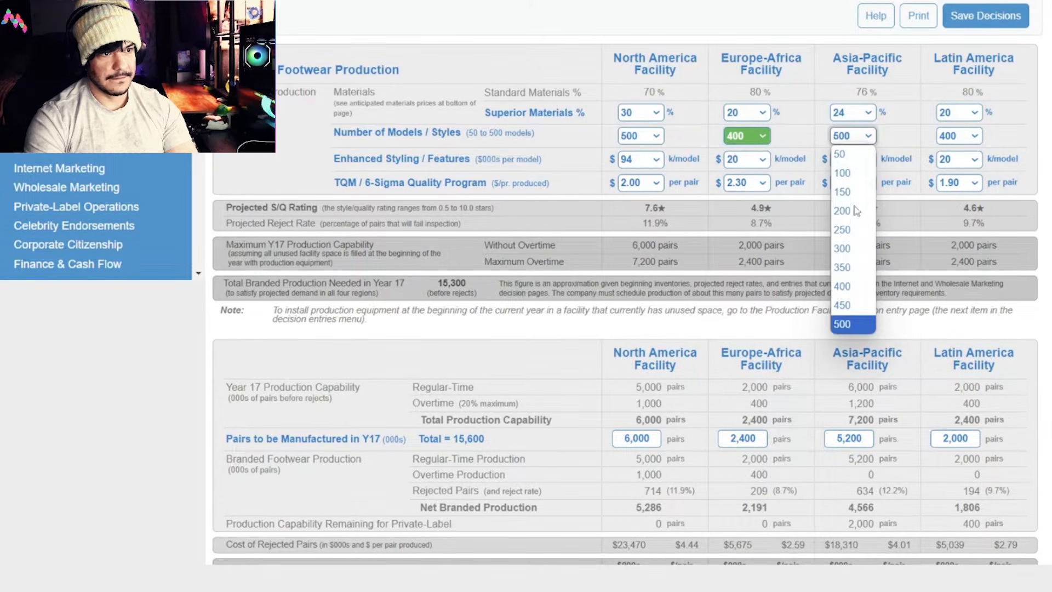
click(843, 296)
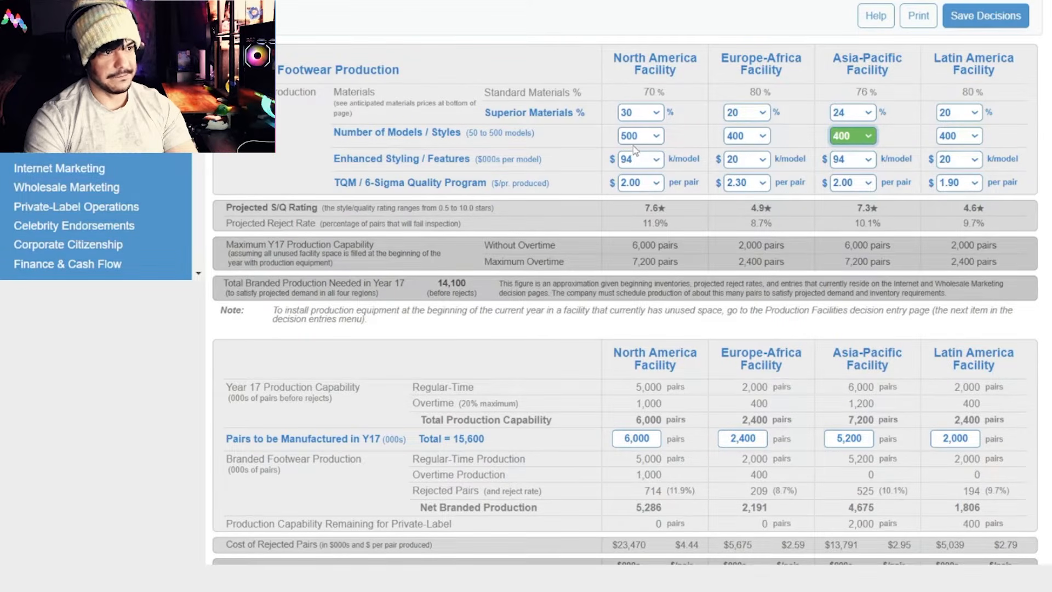
Update shipments to each facility's own regional warehouse: 2,191 for Europe-Africa, 4,675 for Asia-Pacific and 1,806 for Latin America.
click(89, 157)
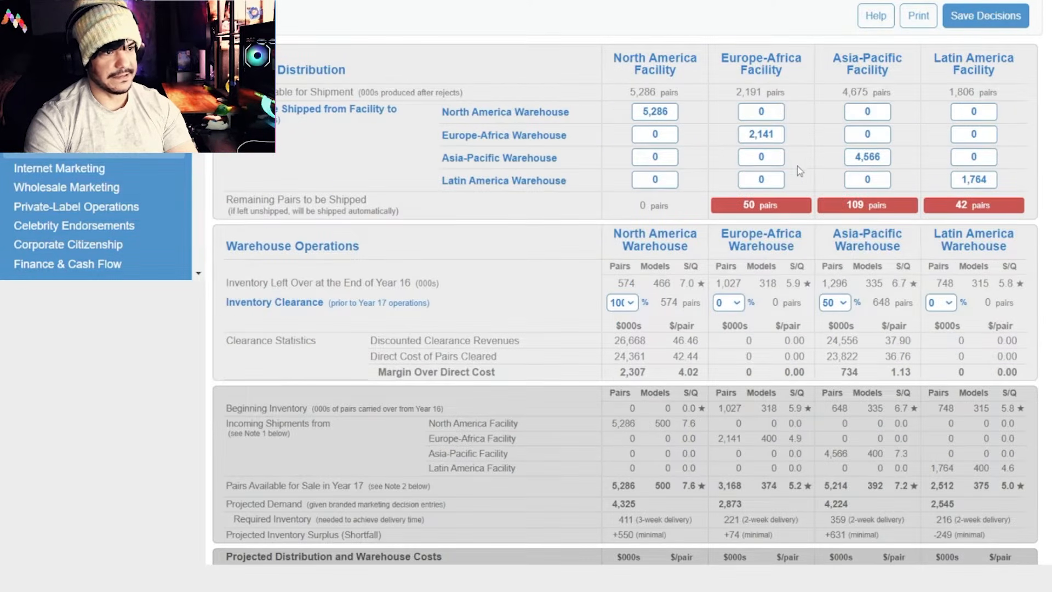
click(770, 135)
text(2191)
click(876, 164)
text(4675)
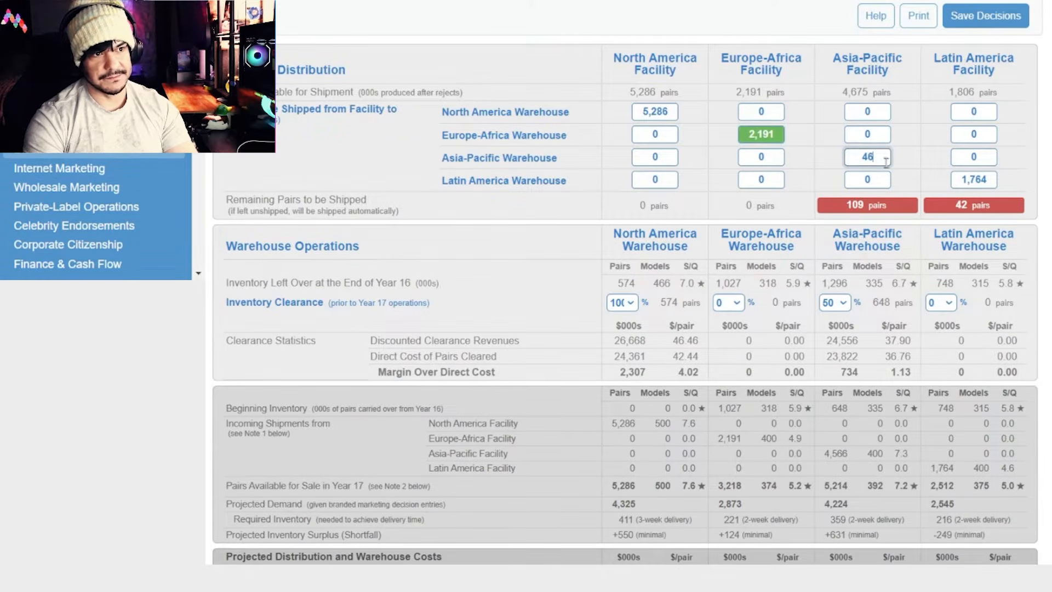
click(967, 180)
text(1806)
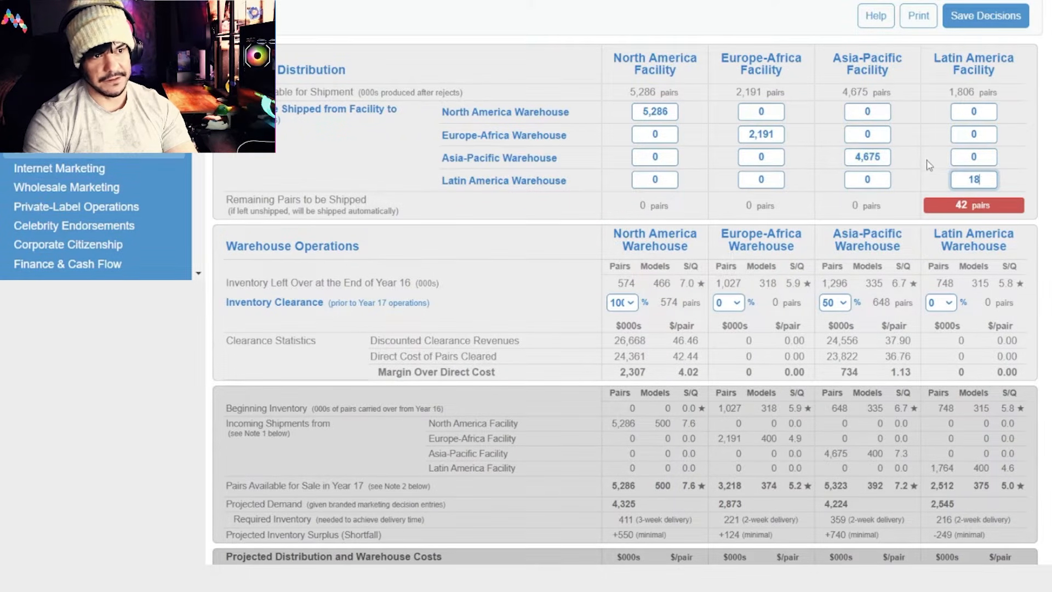
click(926, 156)
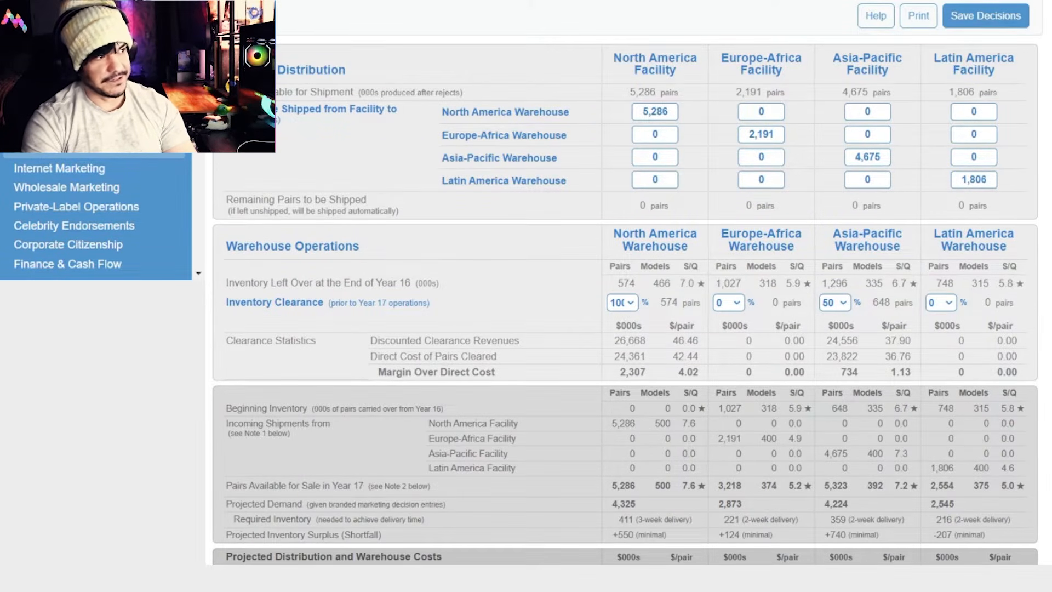
Check the wholesale marketing projections and set the Asia-Pacific facility's number of models/styles to 450.
scroll(624, 329, up, 10)
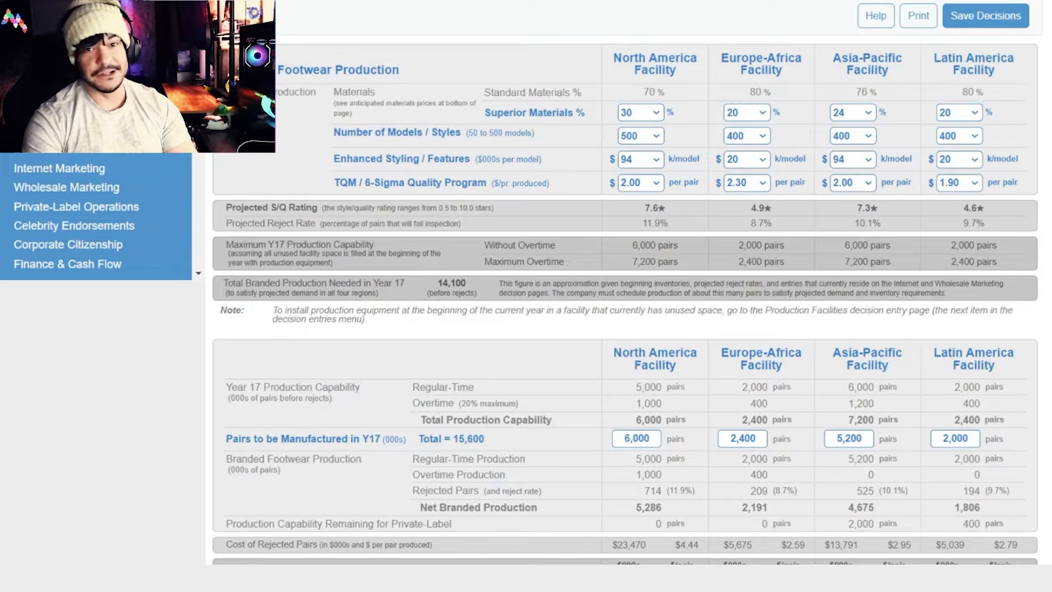
click(108, 189)
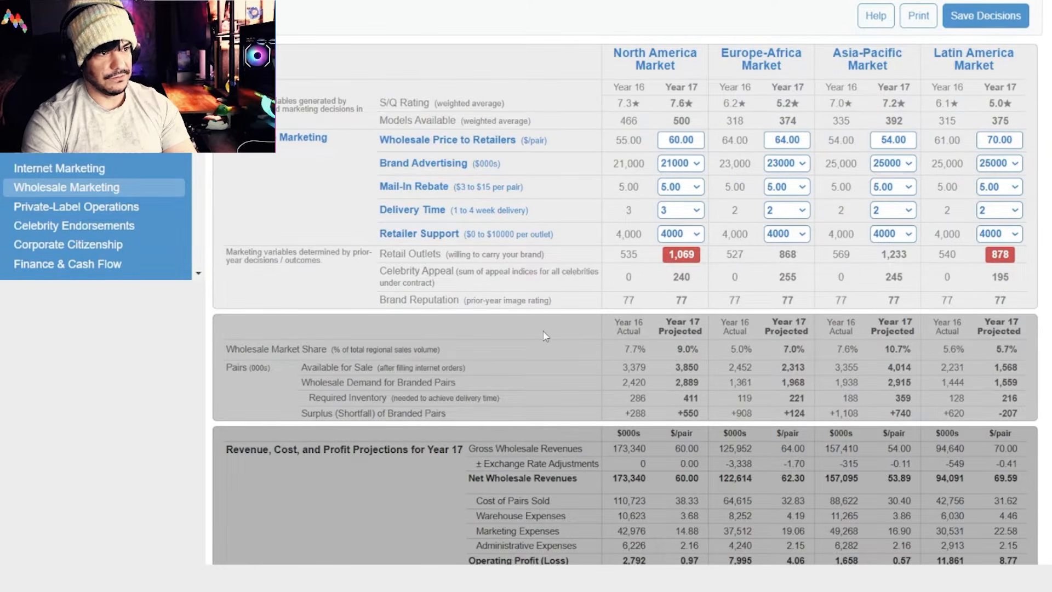
scroll(555, 321, down, 1)
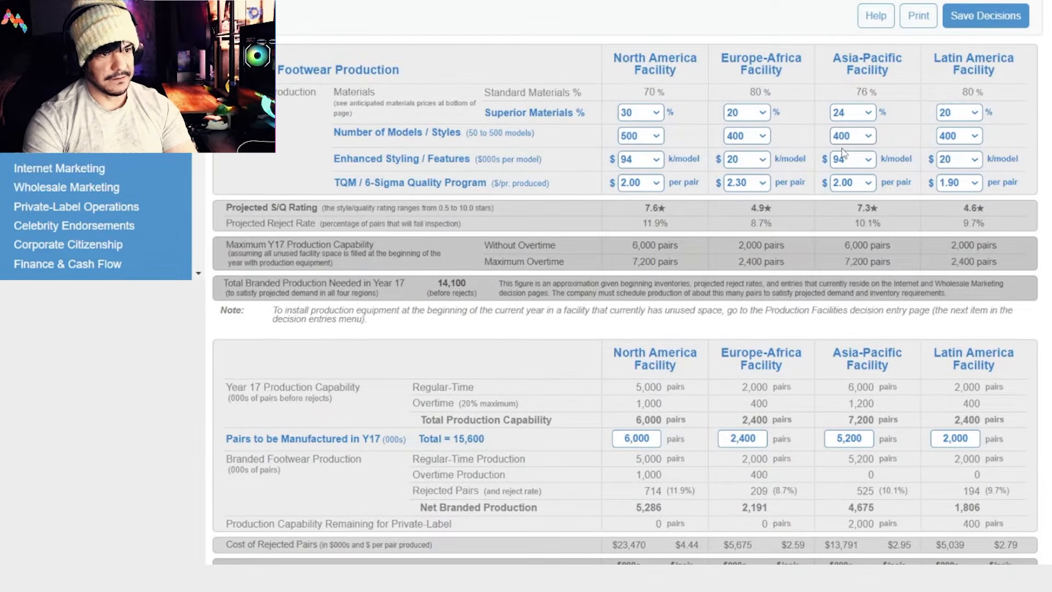
click(836, 144)
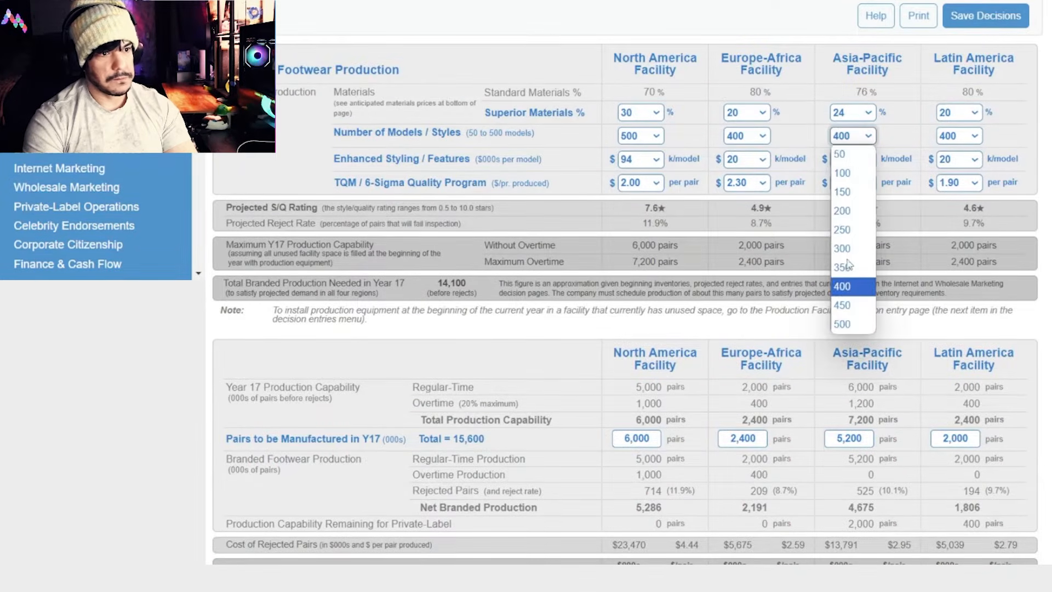
click(834, 307)
click(689, 277)
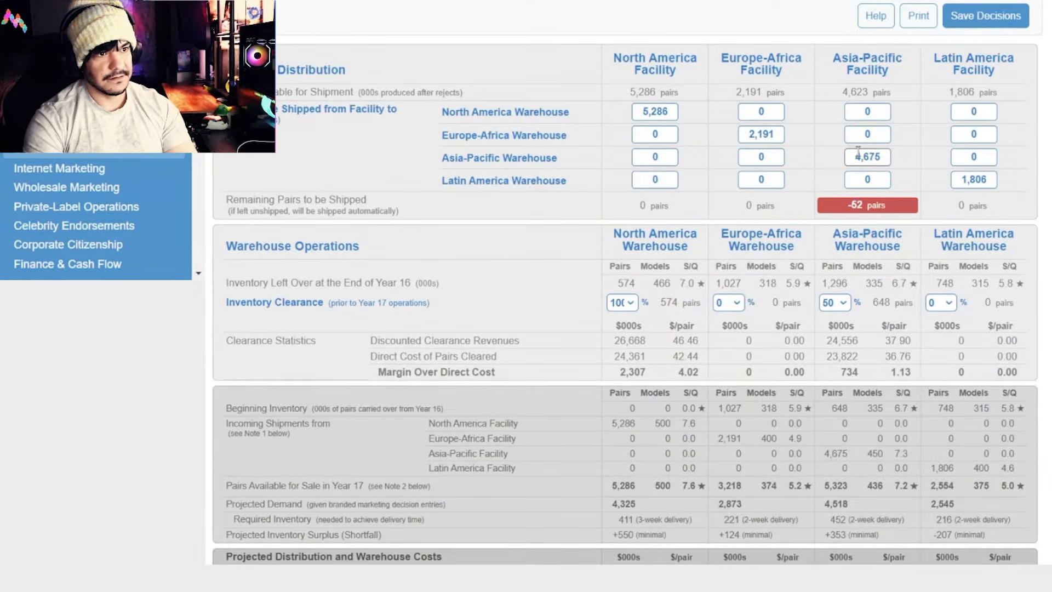
Set the shipment from the Asia-Pacific facility to the Asia-Pacific warehouse to 4,623 thousand pairs.
double_click(859, 155)
text(4623)
click(451, 200)
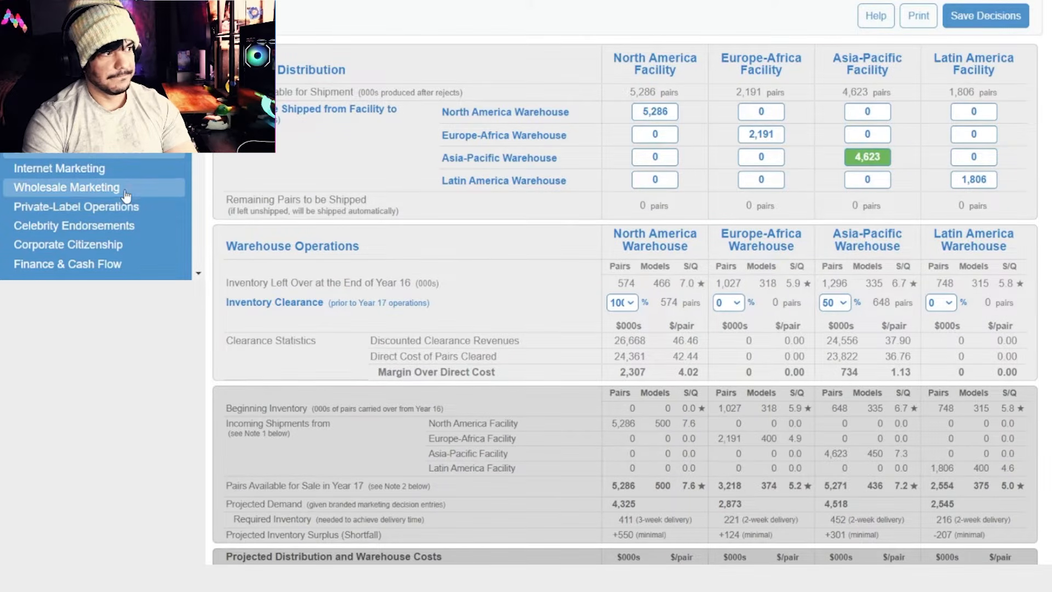
On the wholesale marketing page, set the Year 17 wholesale price to 60 for Asia-Pacific and 65 for Latin America.
click(125, 191)
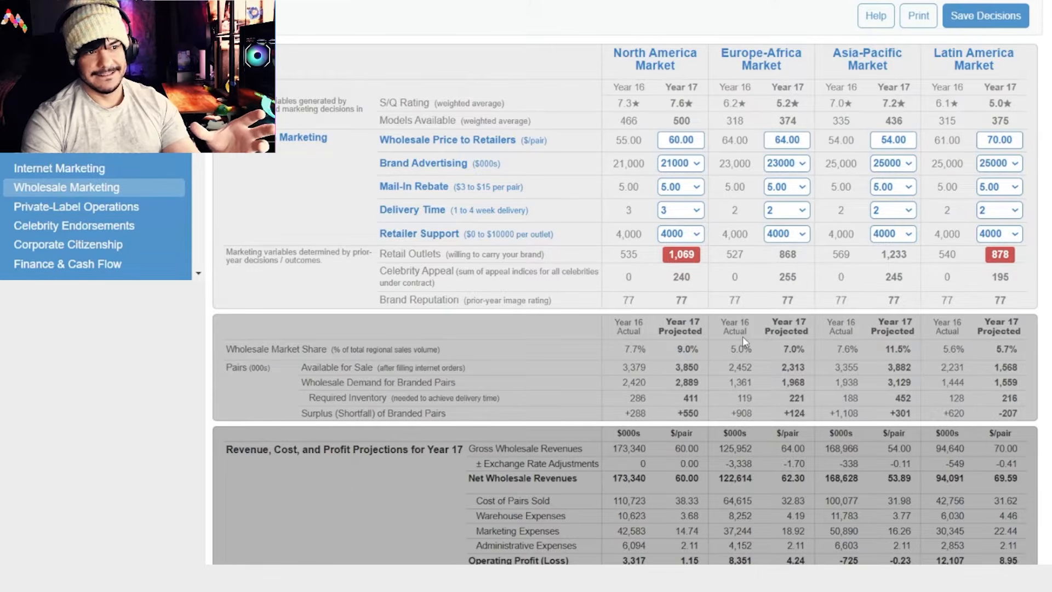
double_click(890, 140)
text(60)
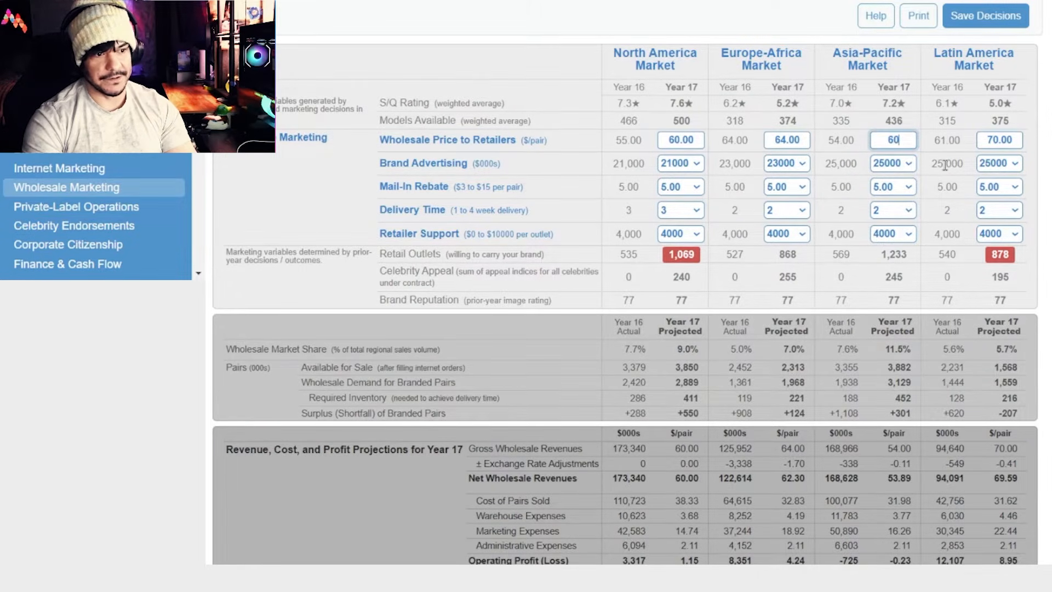
click(944, 164)
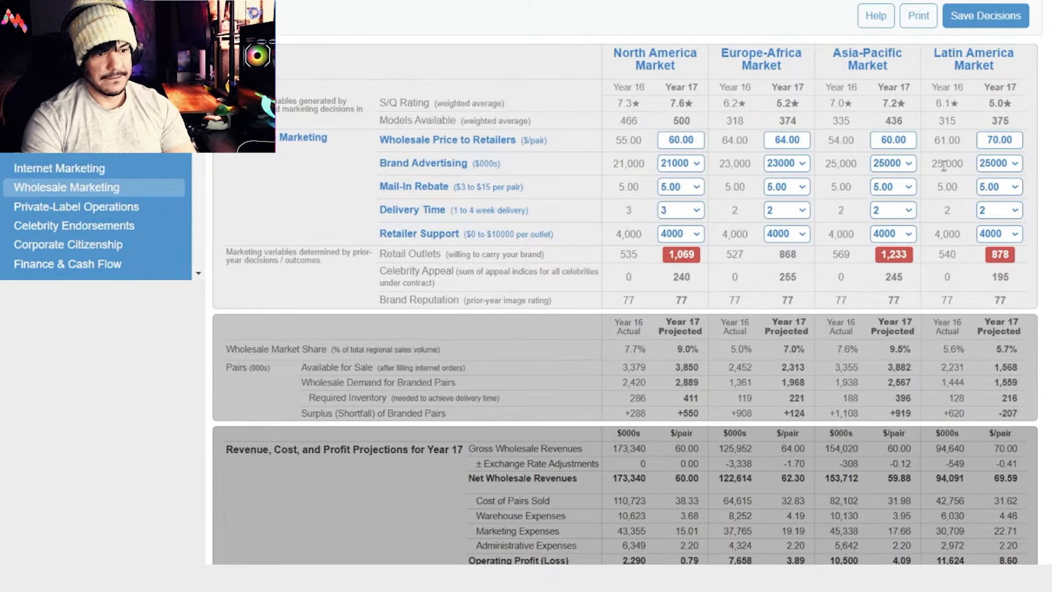
click(1006, 143)
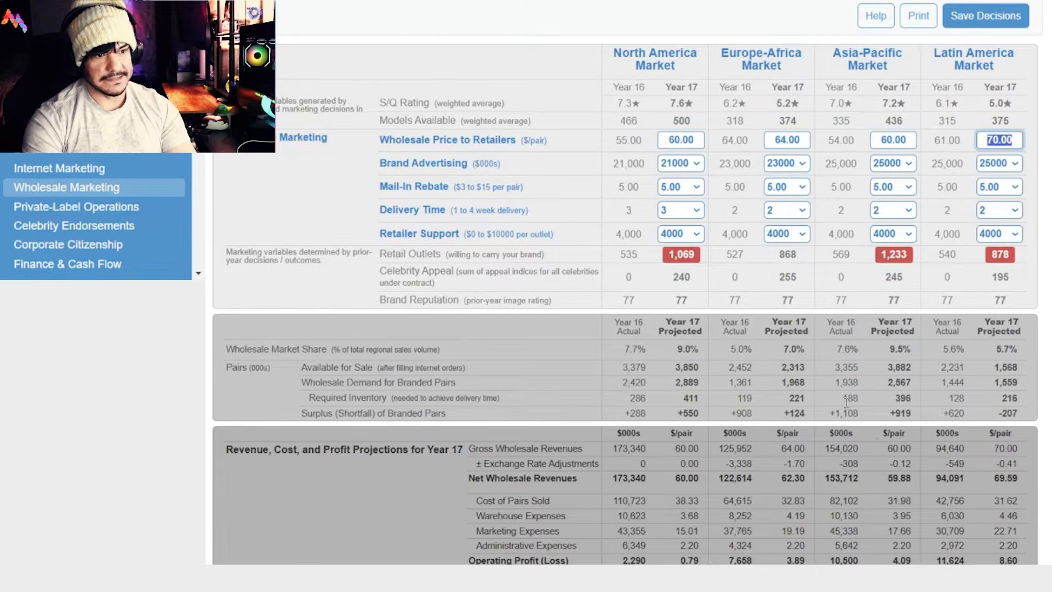
text(65)
click(938, 188)
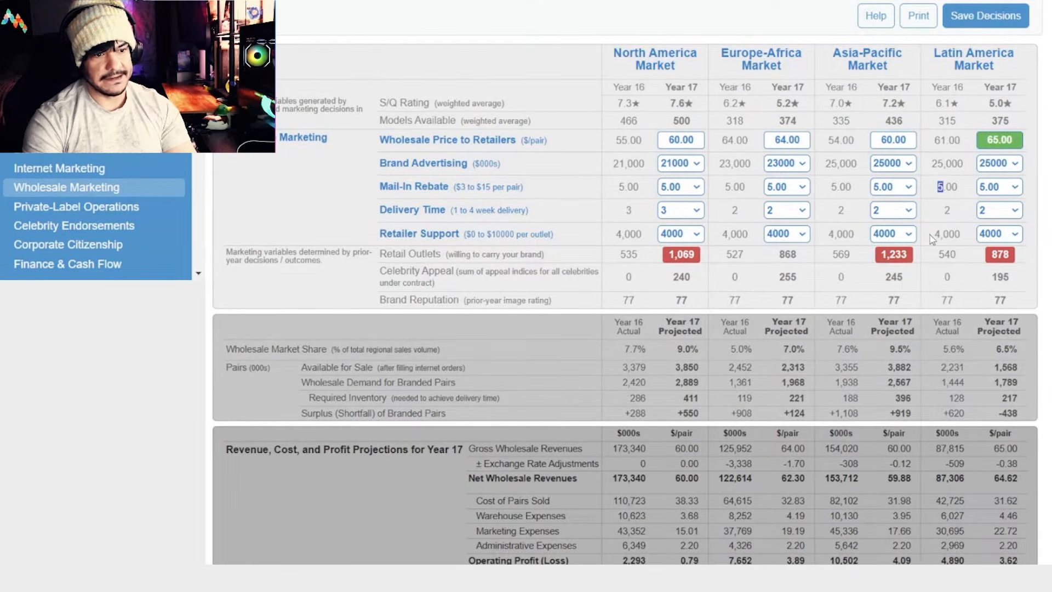
Split the Asia-Pacific facility's branded shipments into 1,000 thousand pairs to the Latin America warehouse and 3,623 thousand to the Asia-Pacific warehouse.
click(98, 149)
click(877, 183)
text(1001)
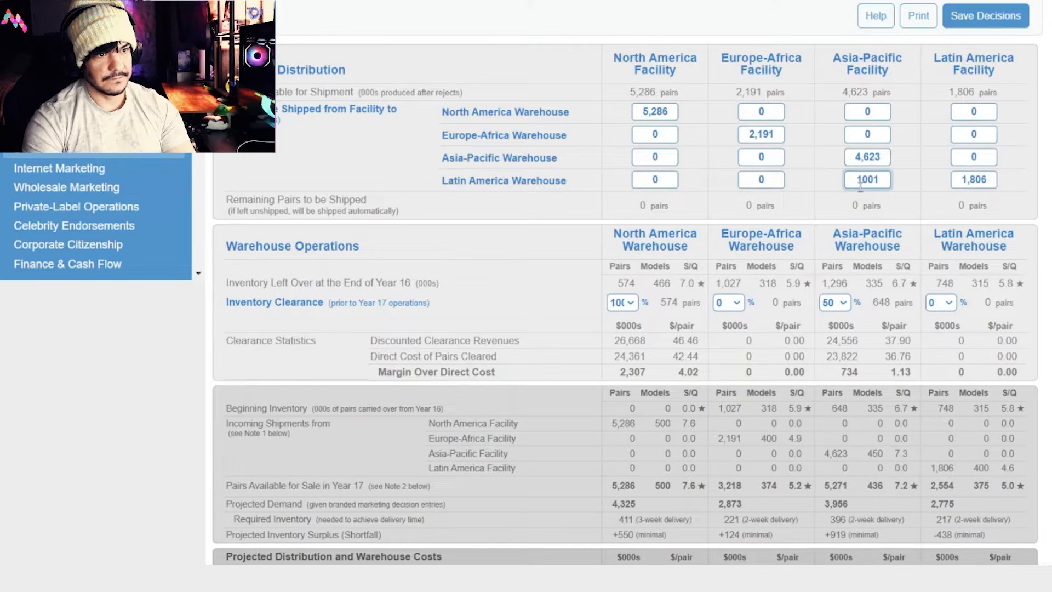
double_click(873, 184)
text(1,000)
double_click(874, 159)
text(3623)
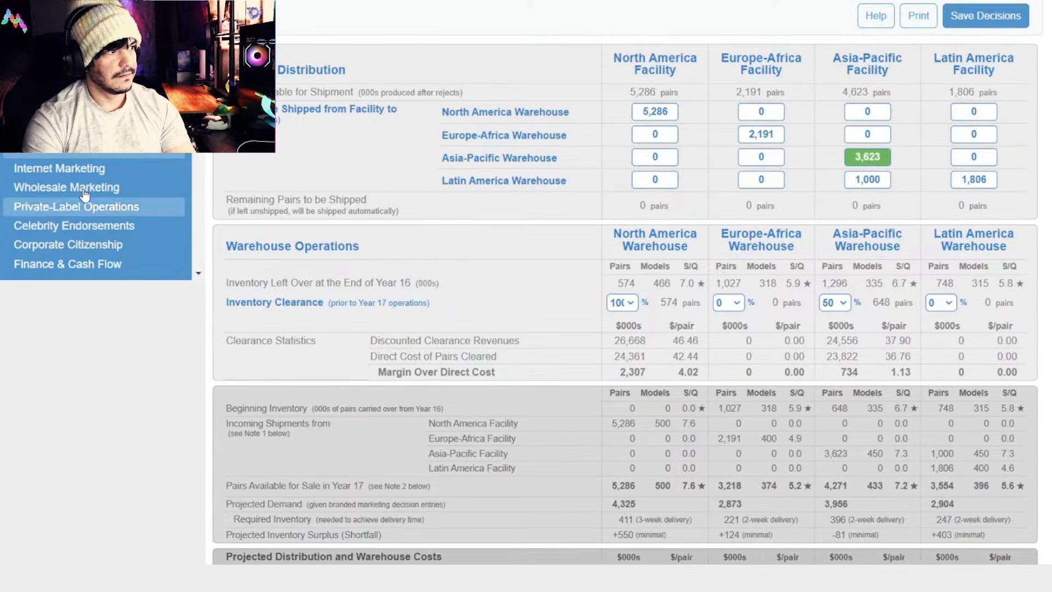
Set the Year 17 wholesale price to retailers to 62 in both the Asia-Pacific and Latin America markets.
click(164, 187)
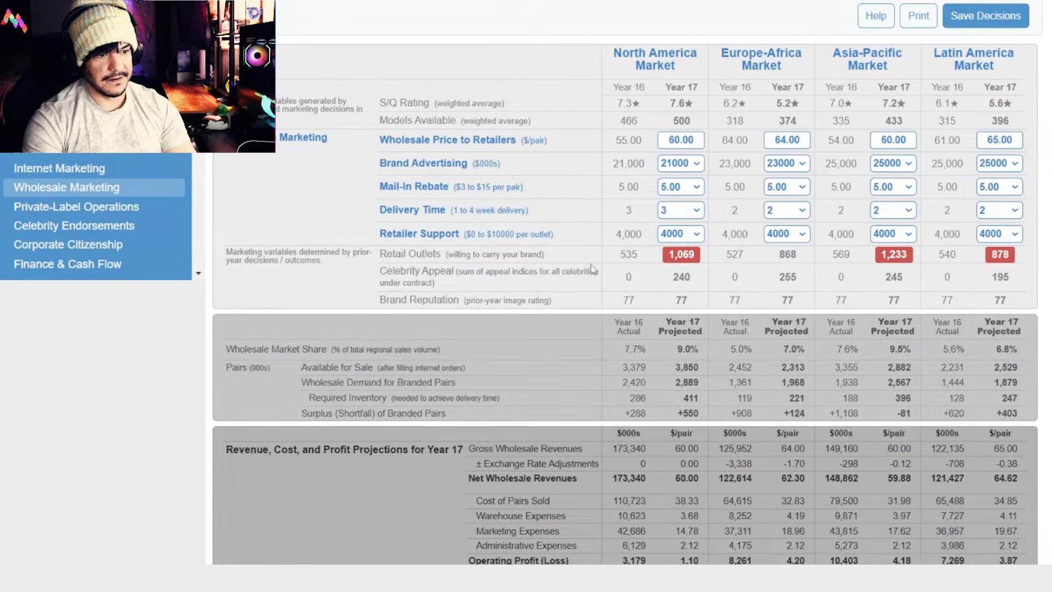
scroll(804, 351, down, 1)
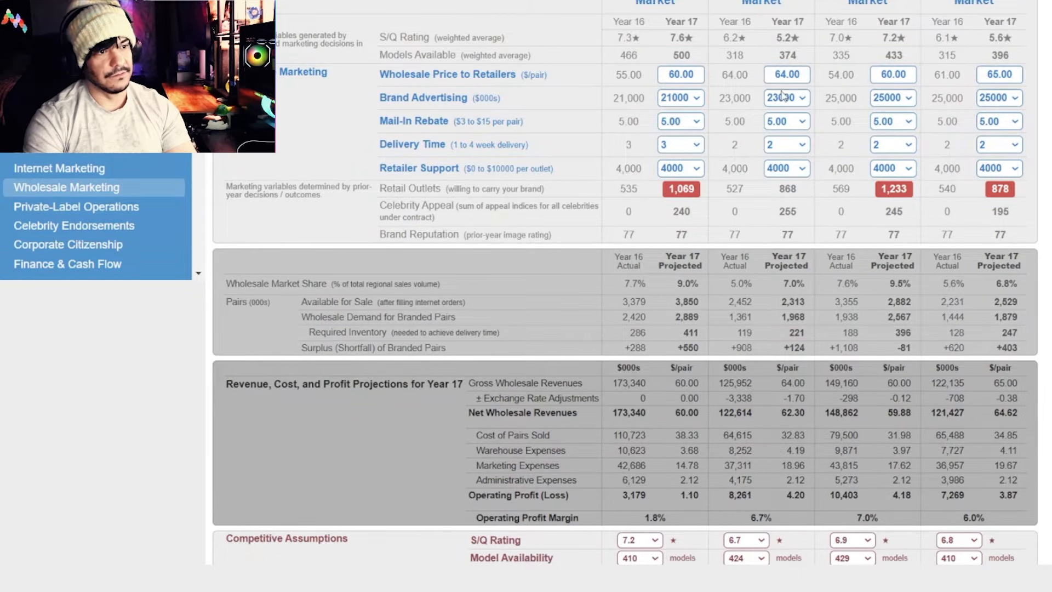
double_click(904, 77)
text(62)
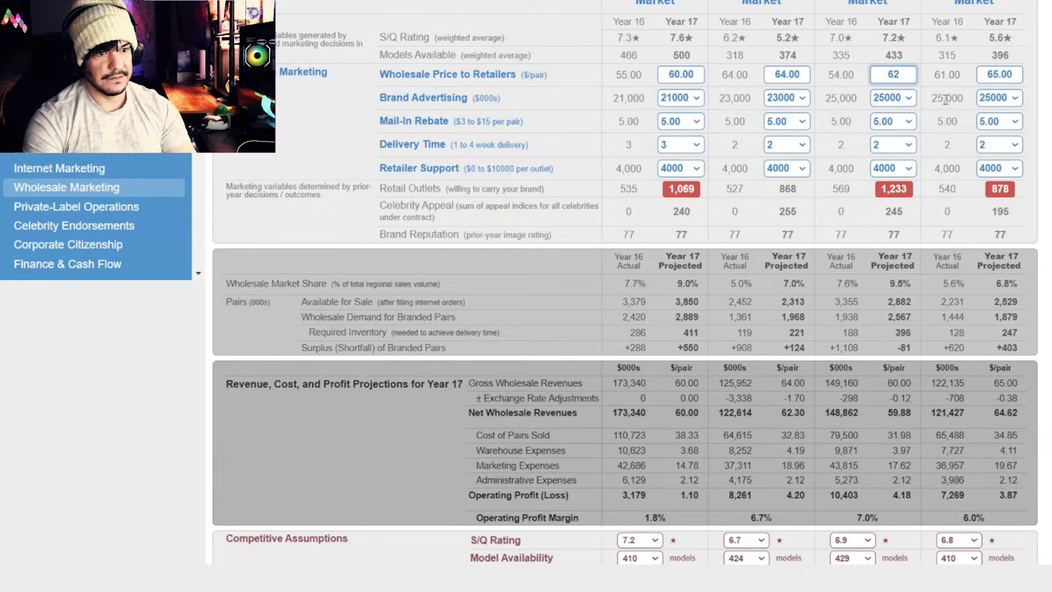
click(973, 84)
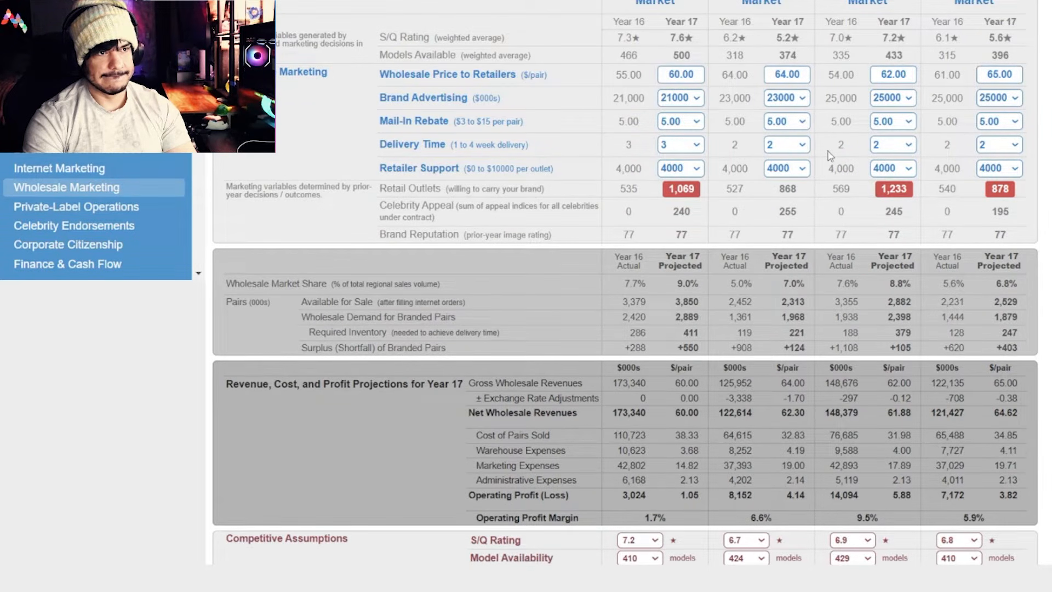
double_click(989, 74)
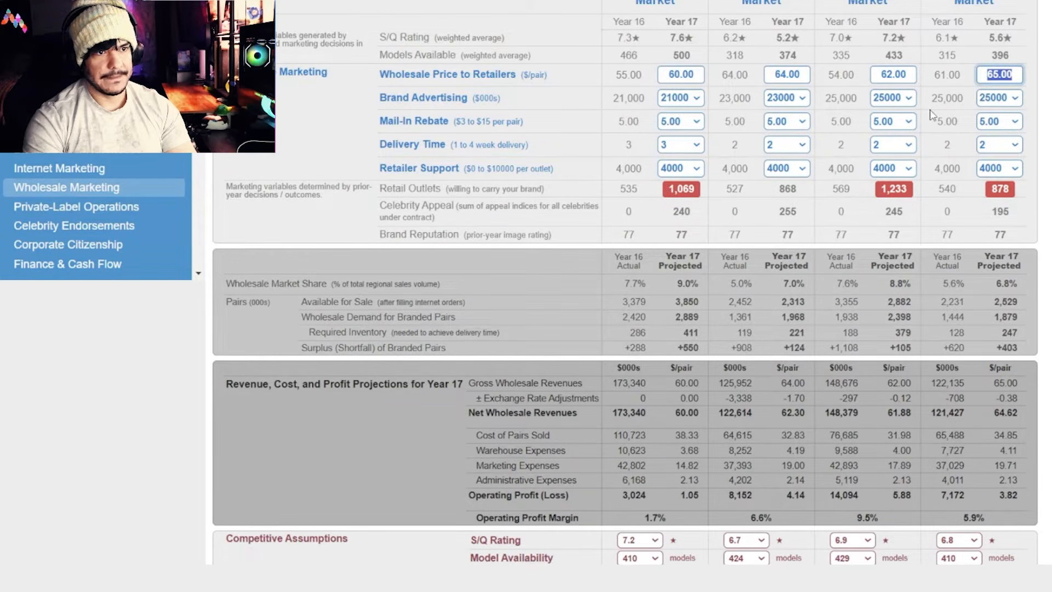
text(62)
key(Tab)
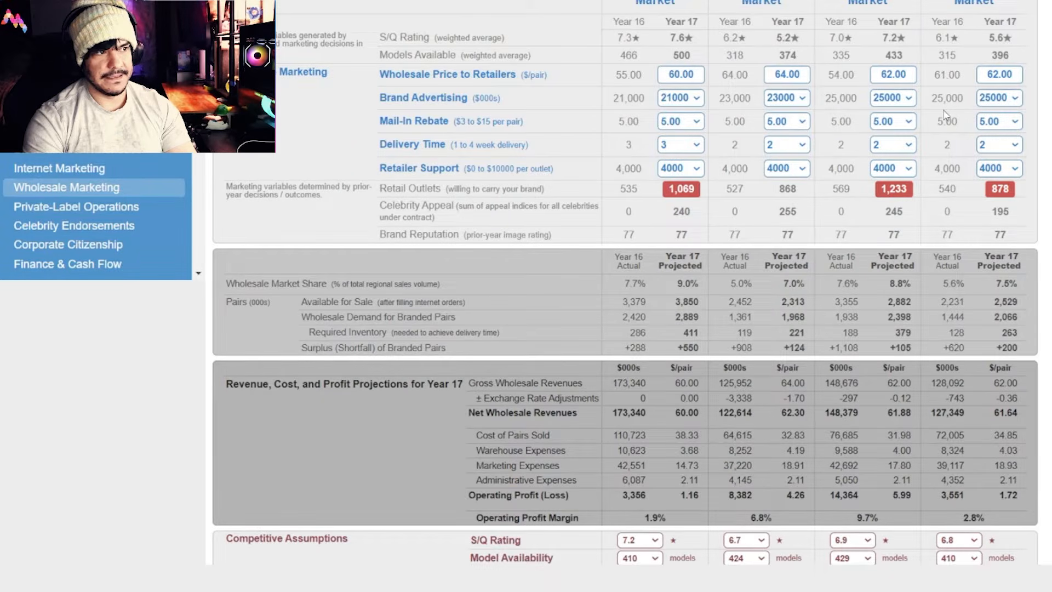
Set retailer support to 4500 per outlet in all four regional markets.
click(687, 173)
click(673, 527)
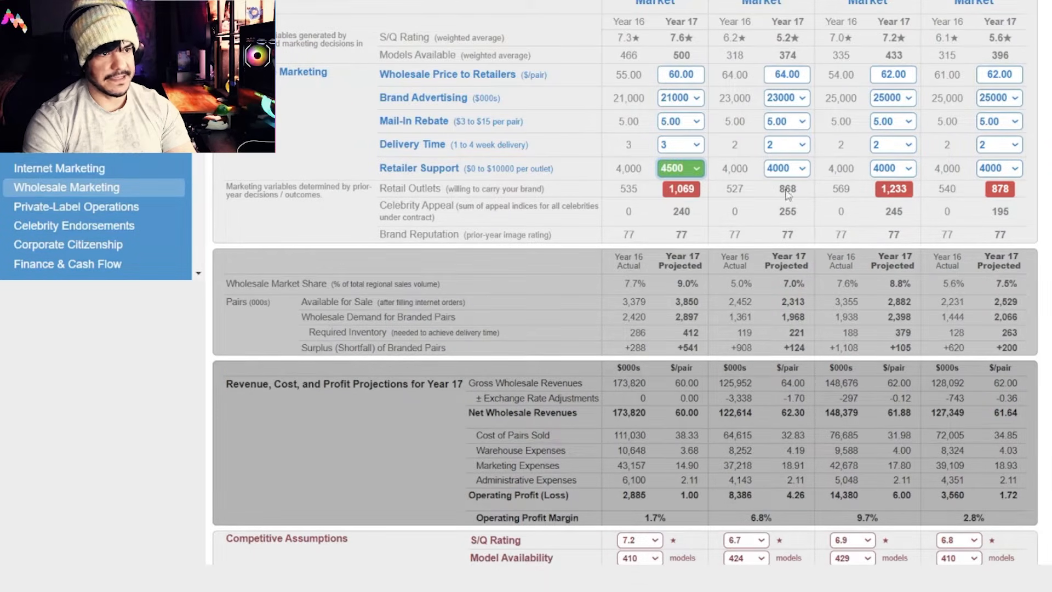
click(787, 168)
click(781, 527)
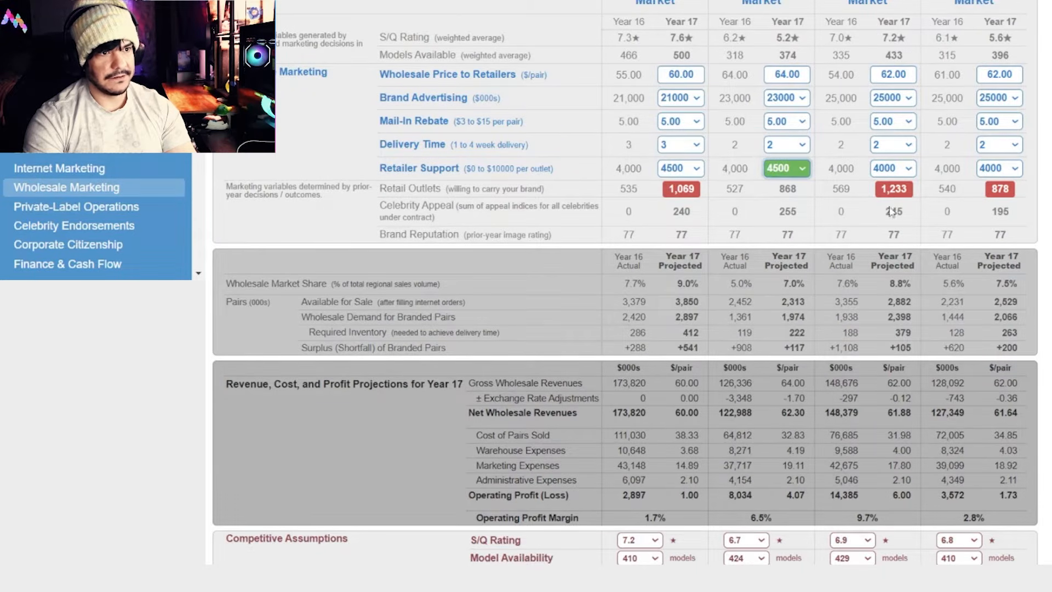
click(907, 169)
click(886, 527)
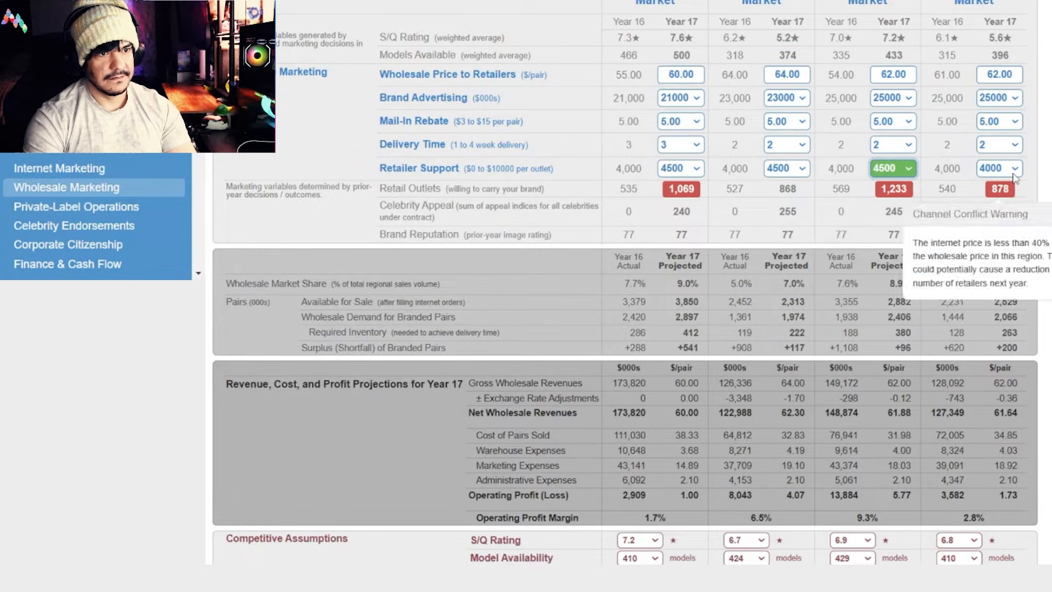
click(999, 168)
click(992, 526)
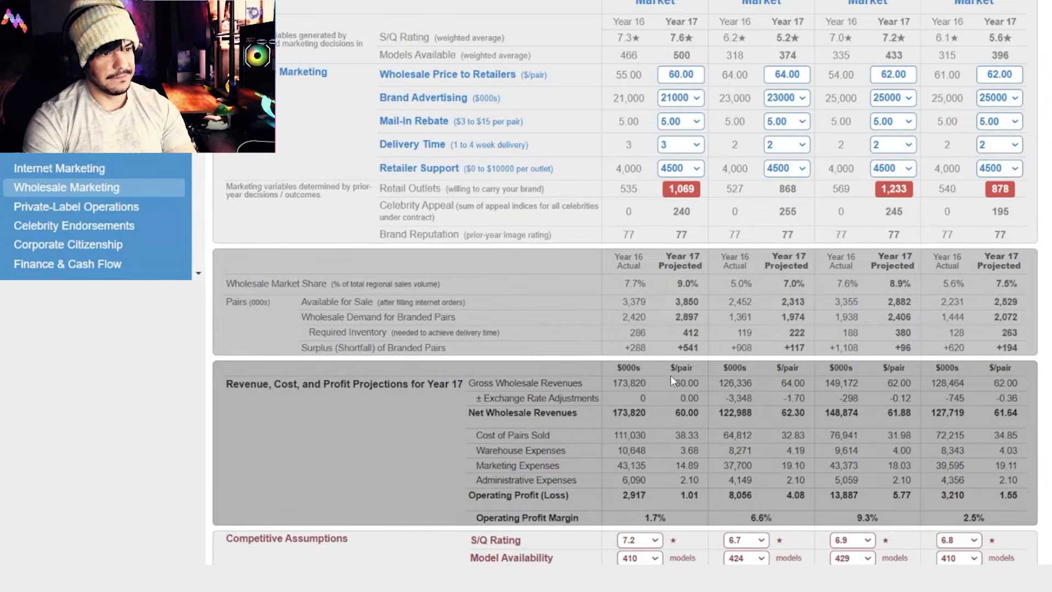
Set North America's wholesale brand advertising budget to 24500.
click(682, 105)
scroll(672, 362, down, 3)
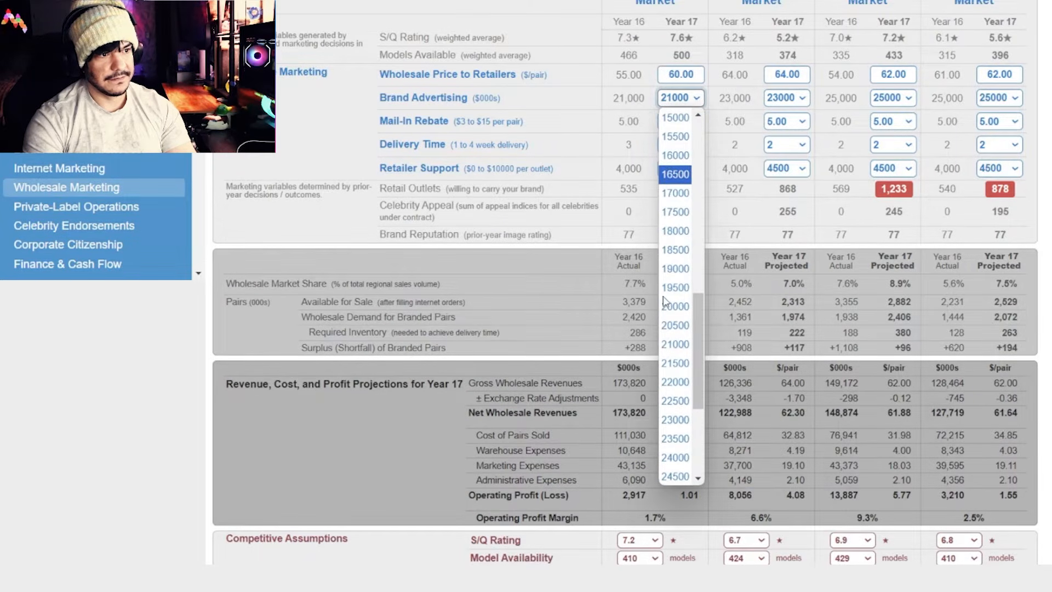
click(675, 476)
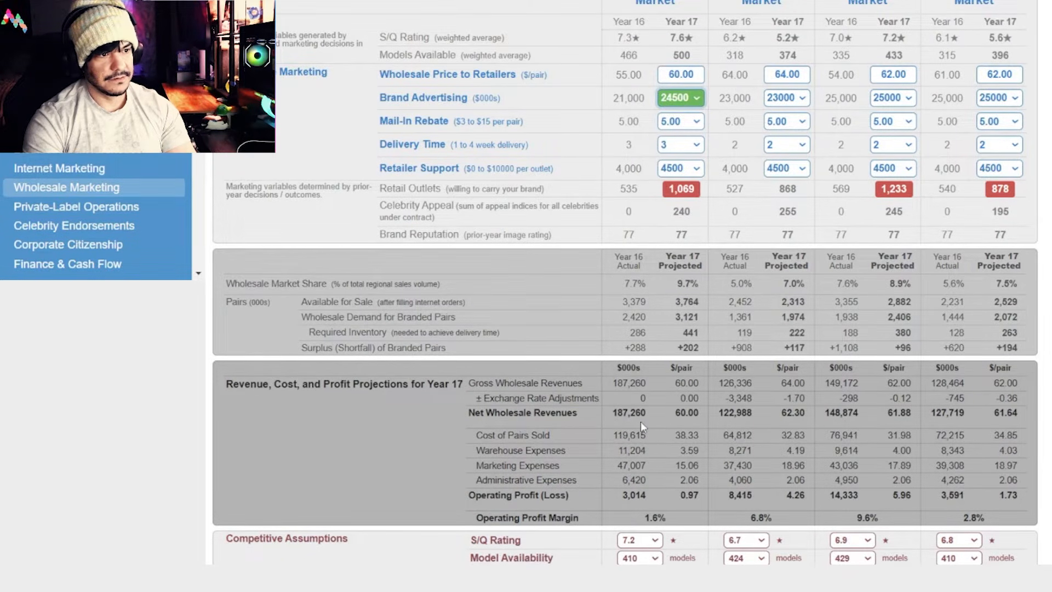
On the internet marketing page, set the online retail price to 85 for North America, 88 for Asia-Pacific and 87 for Latin America.
click(140, 169)
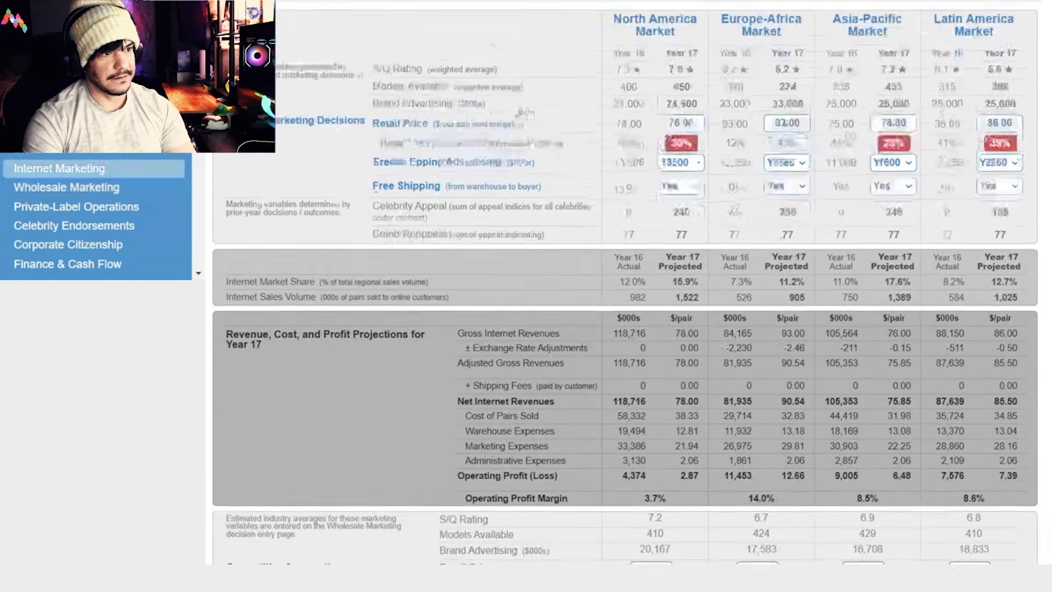
double_click(678, 158)
text(85)
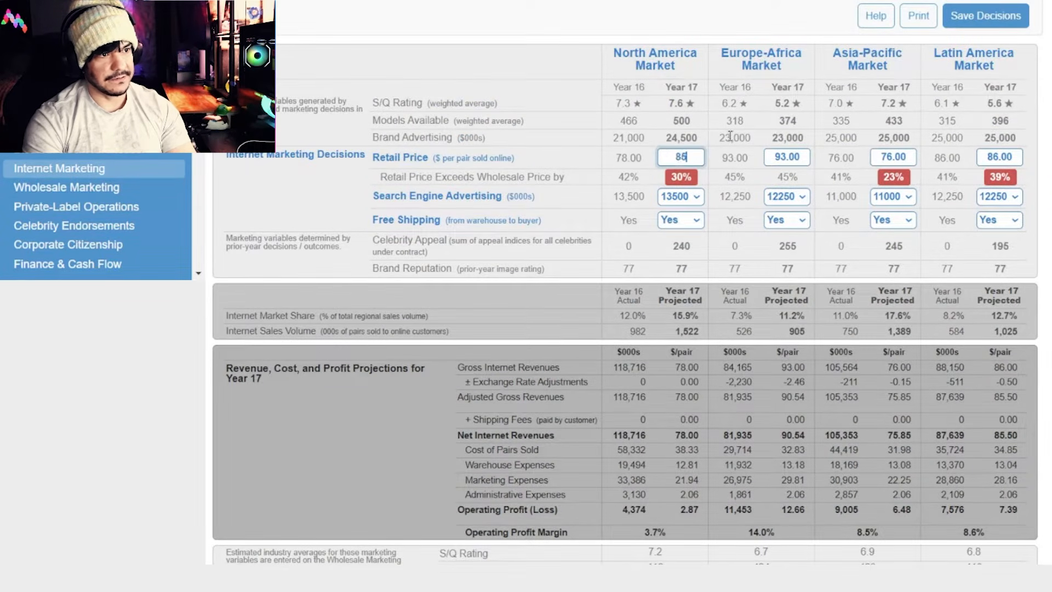
key(Return)
double_click(892, 158)
text(85)
key(Return)
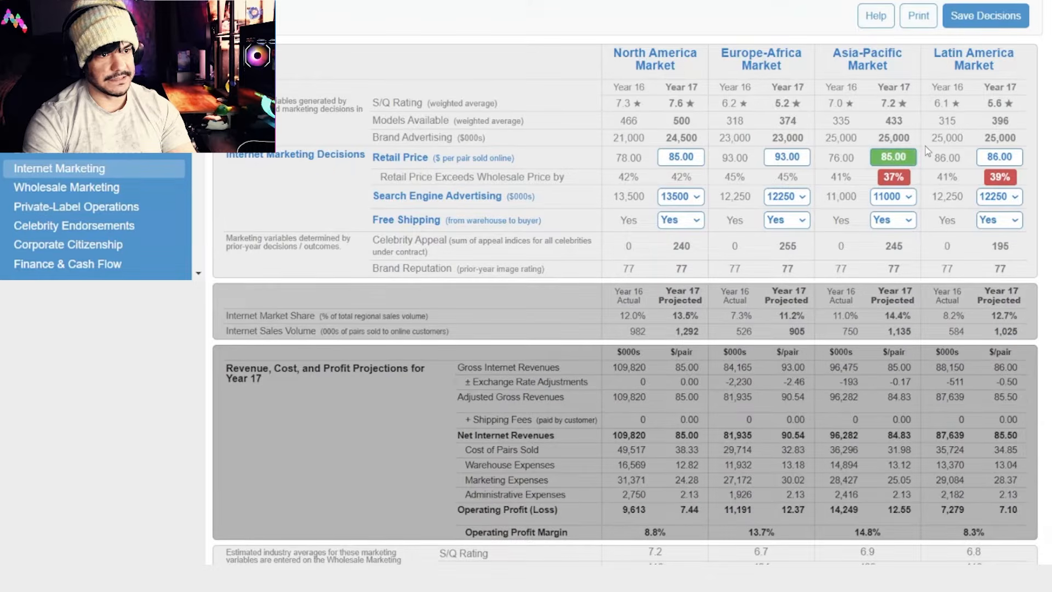
double_click(892, 157)
text(88)
key(Tab)
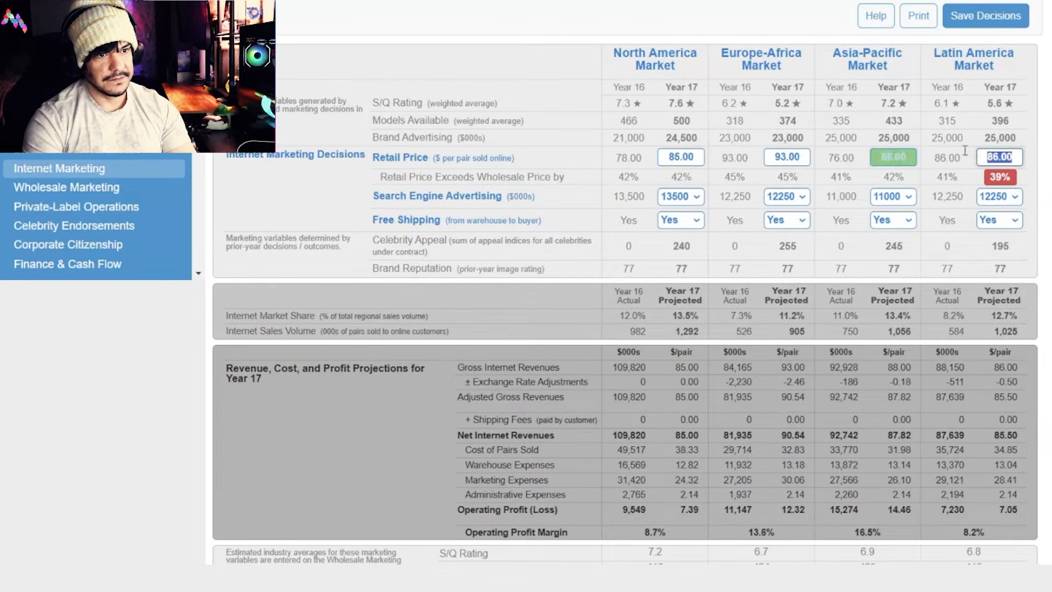
text(87)
key(Return)
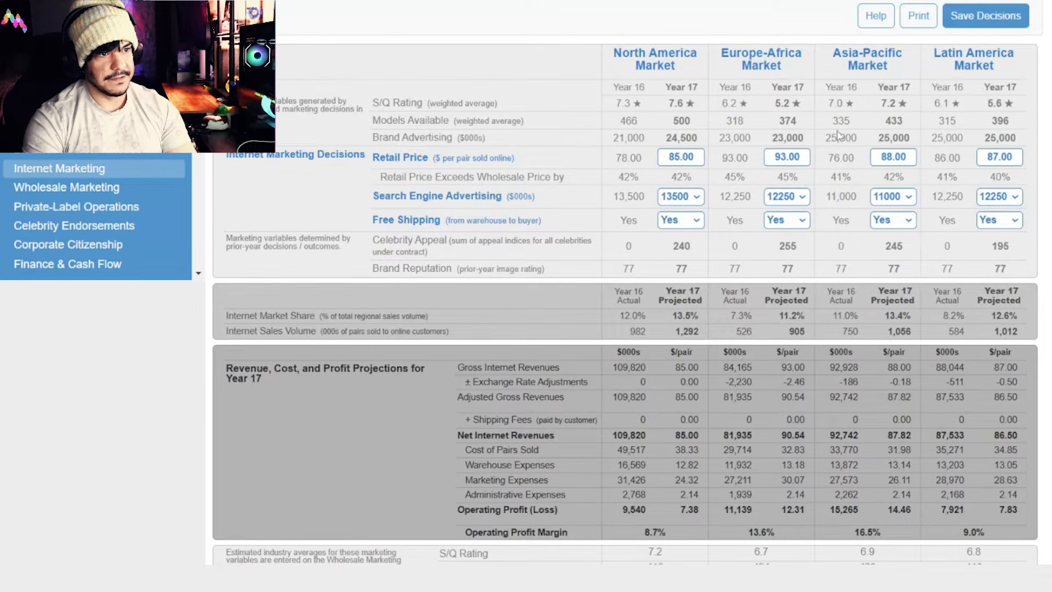
Review the wholesale marketing projections, North America's delivery time options and the branded production needed for Year 17.
click(67, 187)
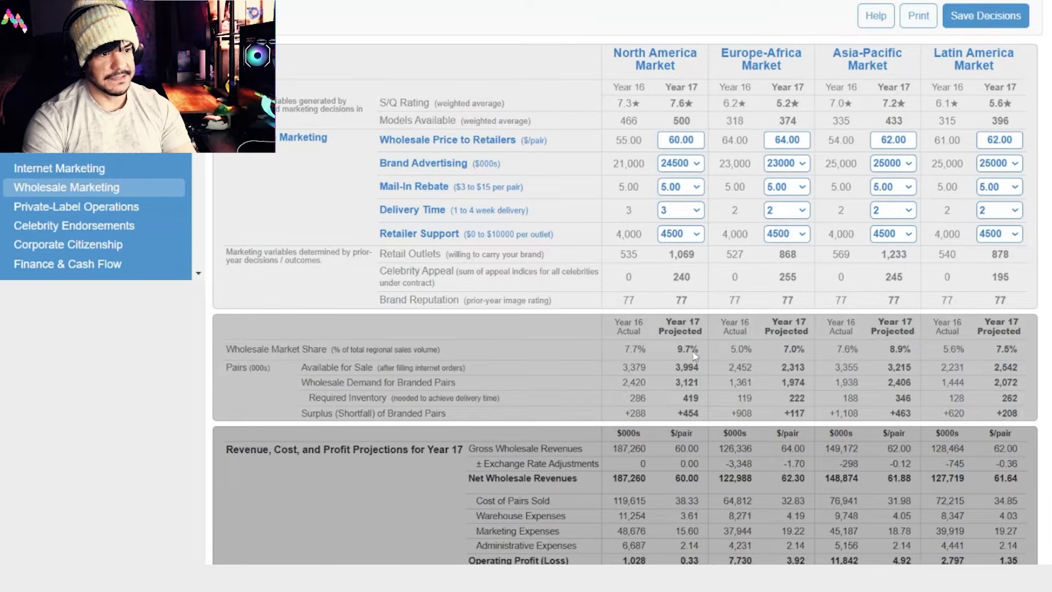
click(689, 213)
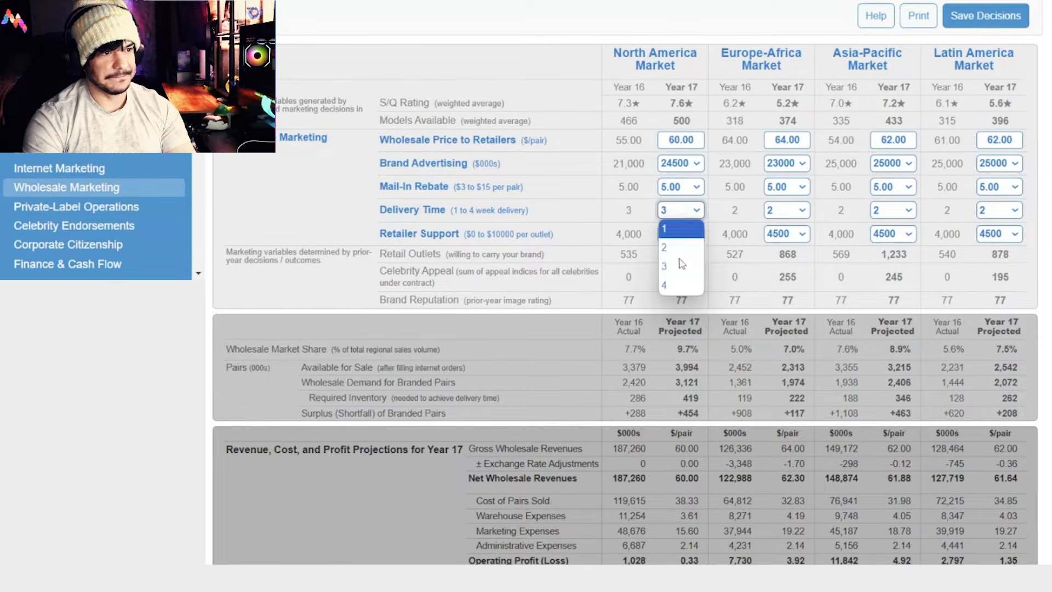
click(669, 422)
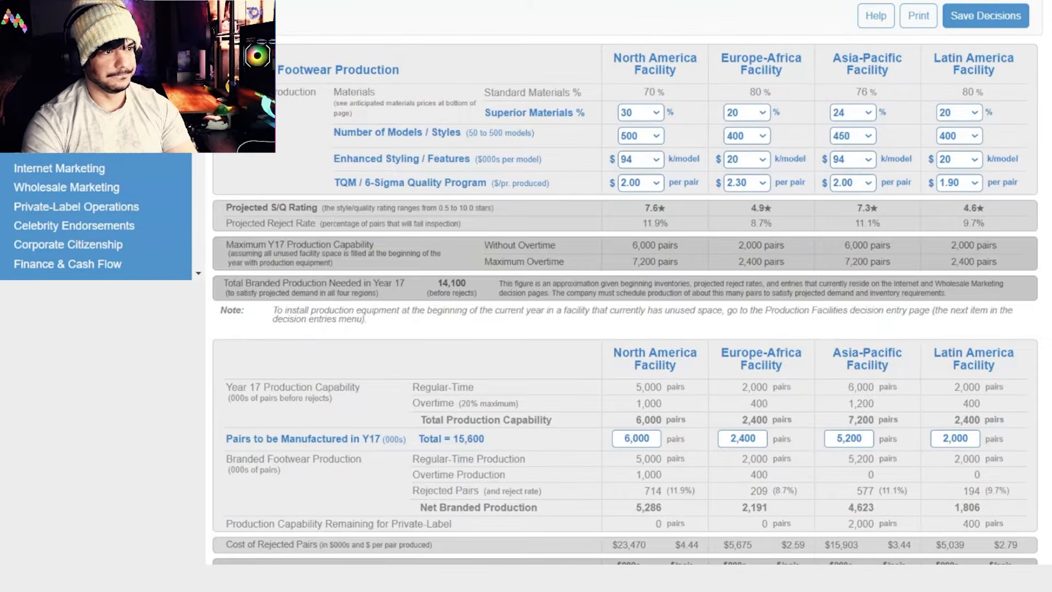
click(107, 189)
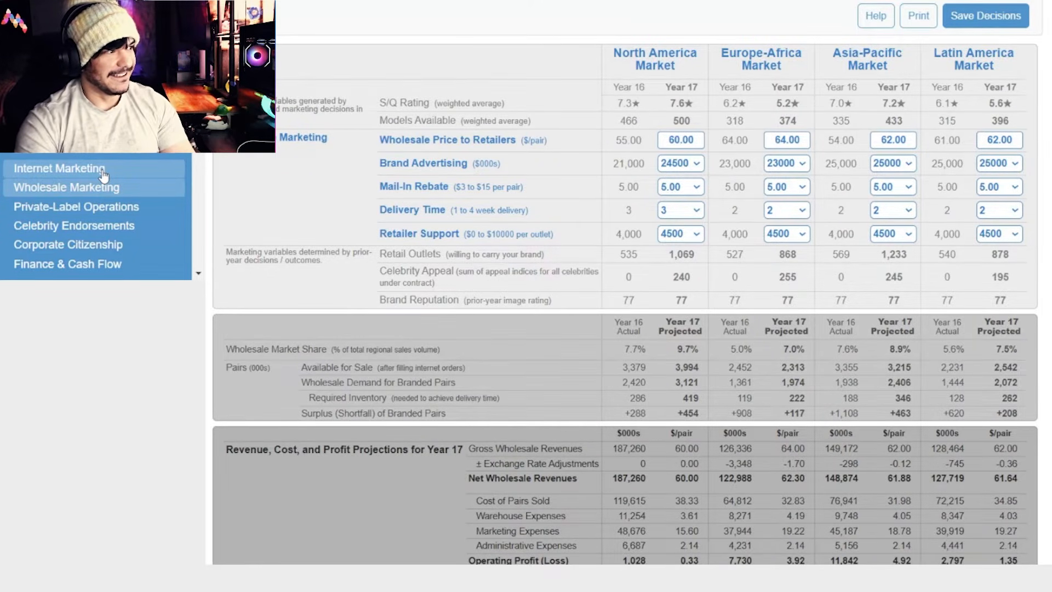
Set the Latin America facility's private-label production for the Latin America warehouse to 400 thousand pairs.
click(93, 207)
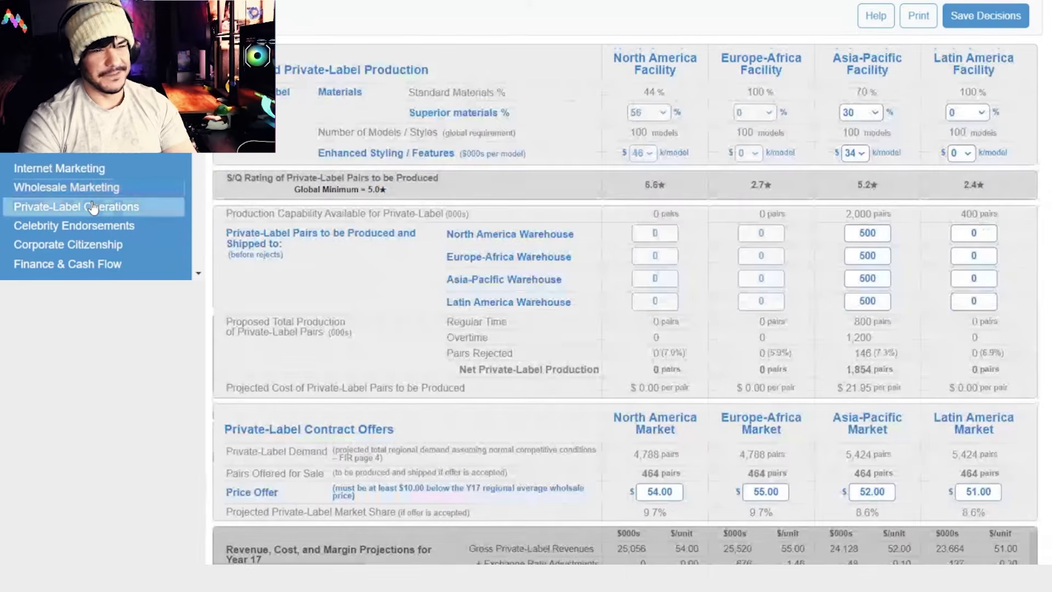
click(966, 297)
text(400)
Set the Asia-Pacific facility's private-label pairs to 600 for North America, 600 for Europe-Africa, 800 for Asia-Pacific and 0 for Latin America.
click(877, 234)
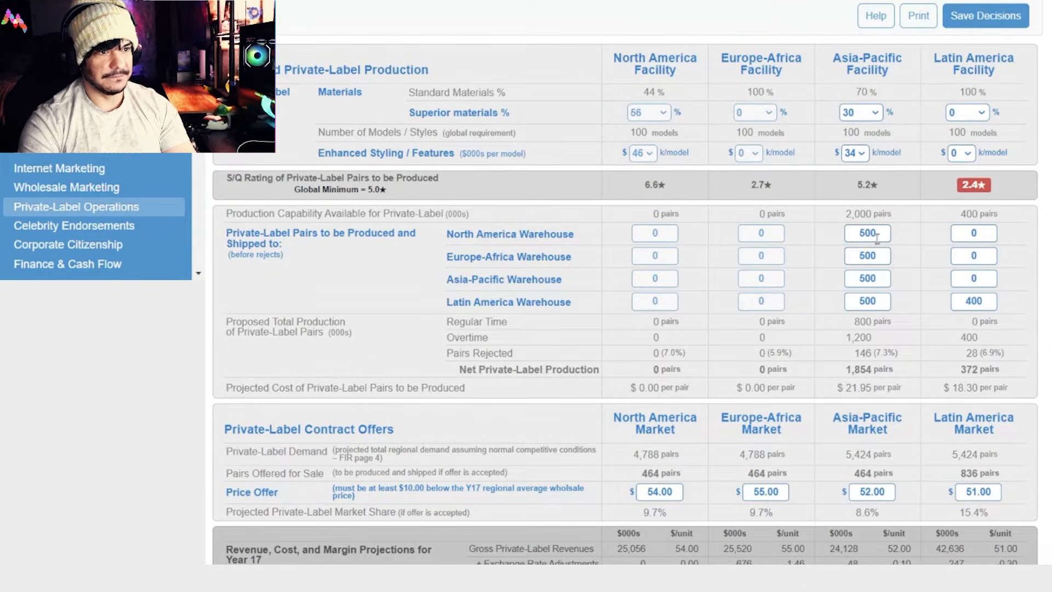
double_click(876, 234)
text(600)
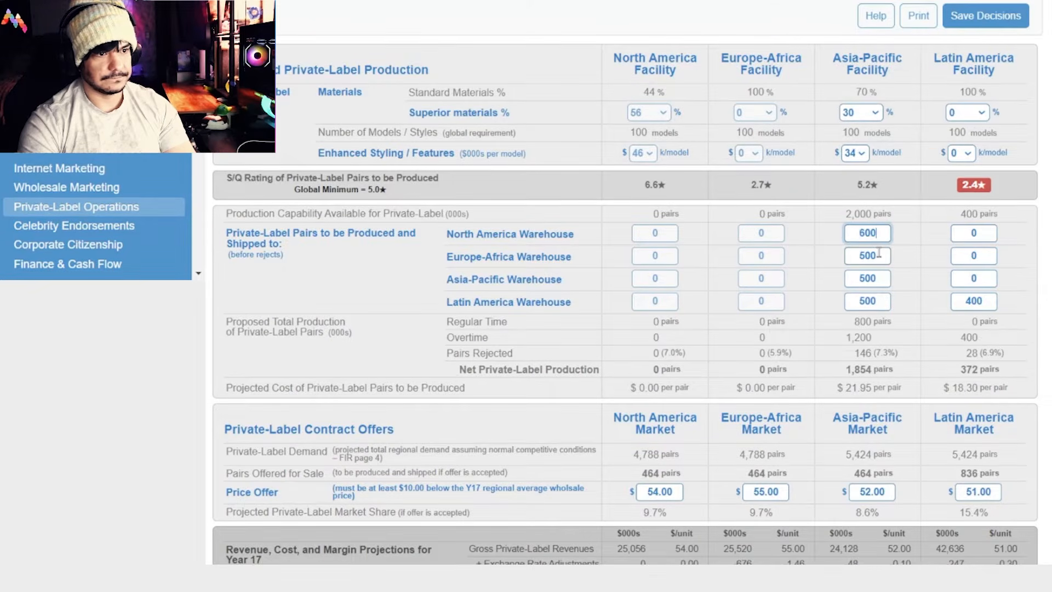
click(876, 256)
text(600)
click(874, 278)
text(800)
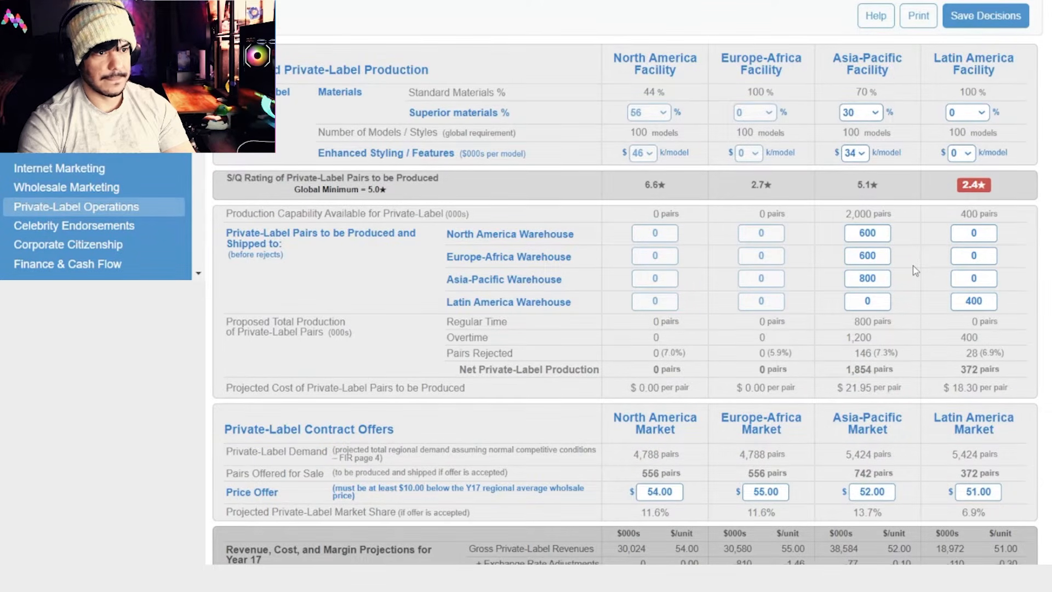
Check the private-label margin projections and set the Latin America facility's private-label superior materials to 28%.
scroll(913, 265, down, 1)
scroll(913, 265, down, 1)
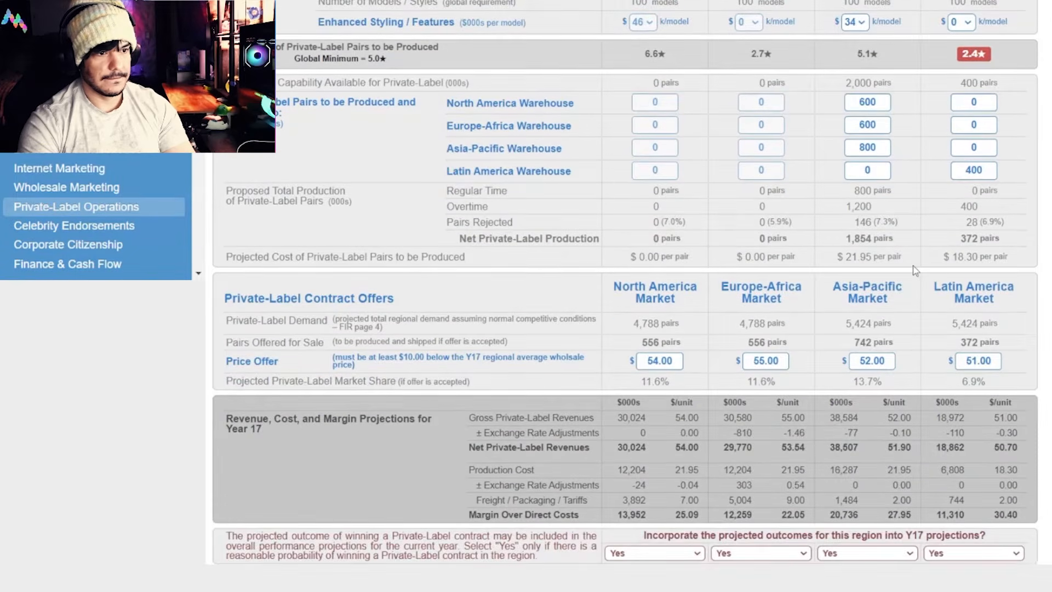
scroll(913, 265, up, 2)
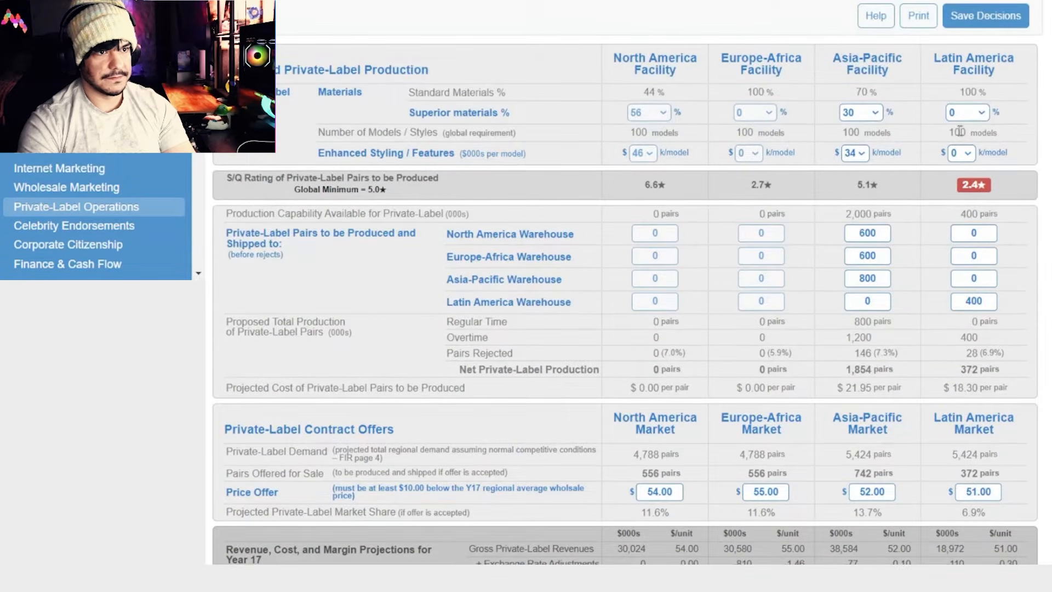
click(967, 112)
click(962, 395)
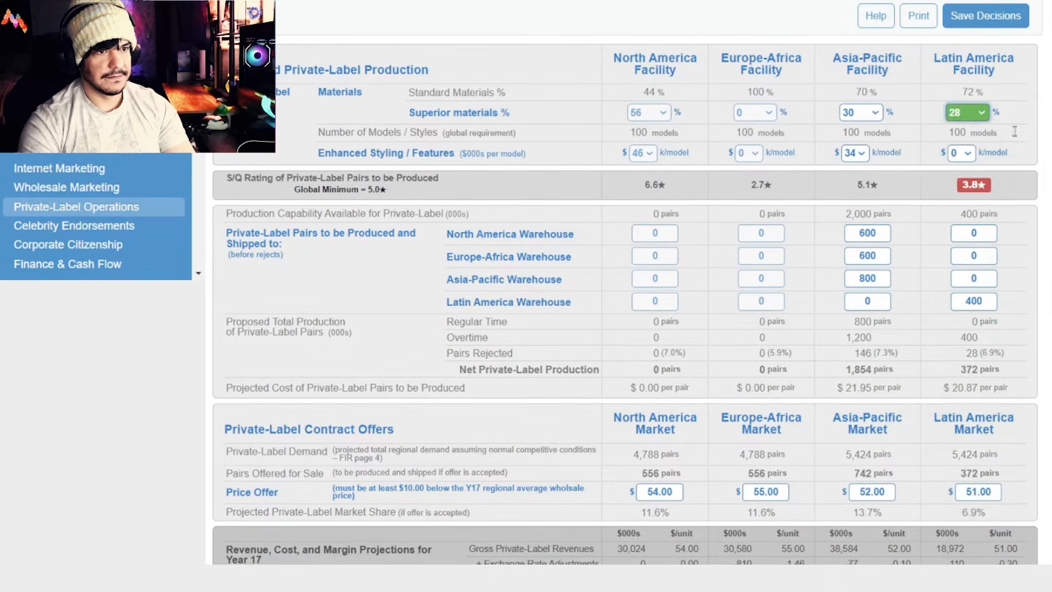
Set the Latin America facility's private-label enhanced styling/features to $28k per model.
click(964, 152)
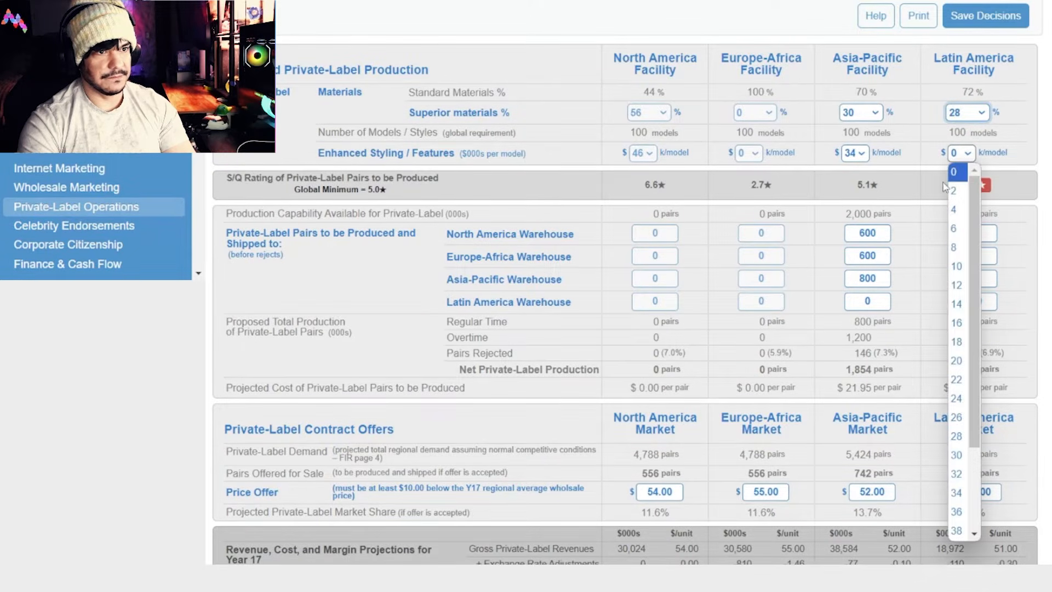
click(957, 436)
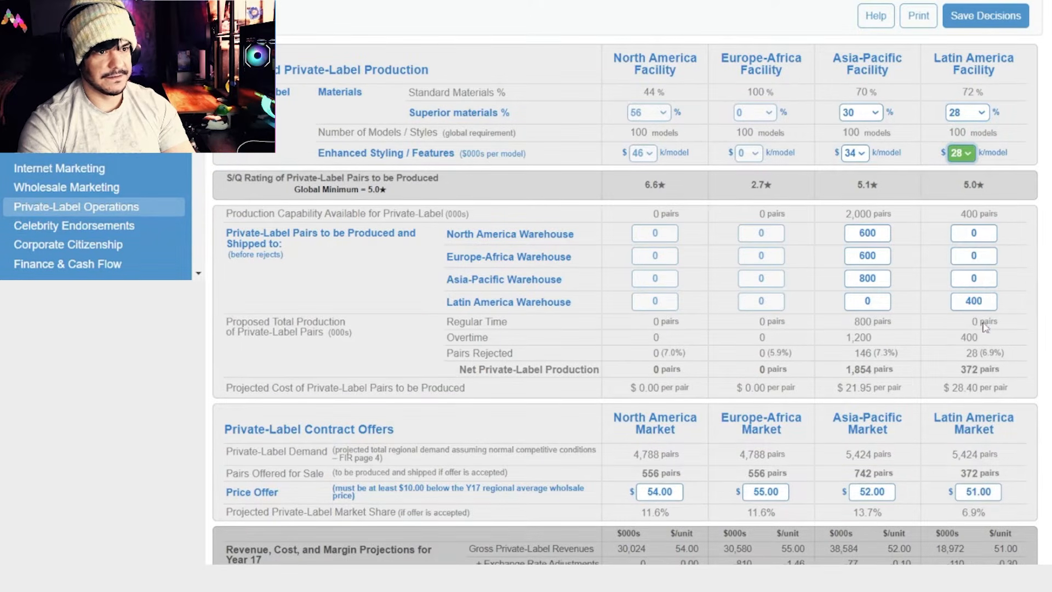
click(962, 153)
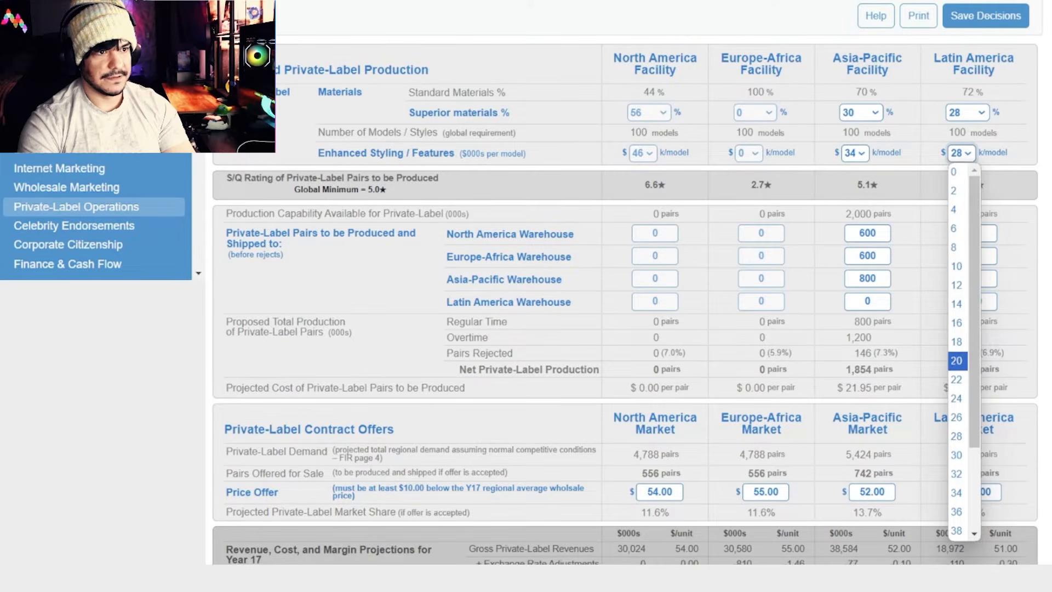
click(988, 198)
Set the private-label price offers to $53 for North America, $54 for Europe-Africa and $53 for Latin America.
click(668, 492)
text(53)
click(759, 490)
text(54)
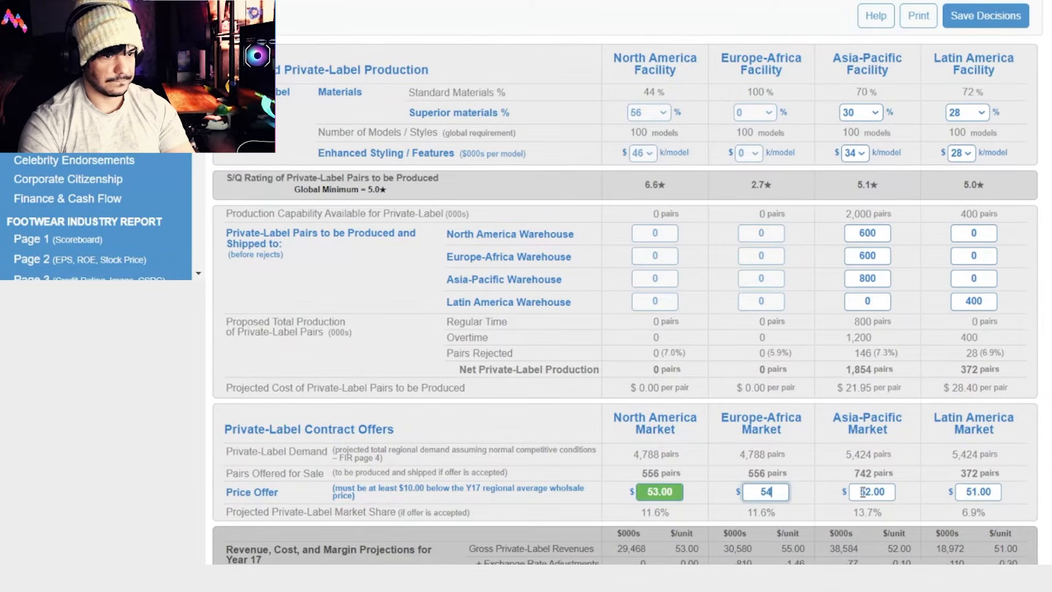
click(972, 495)
text(53)
drag(923, 430, 912, 425)
click(904, 421)
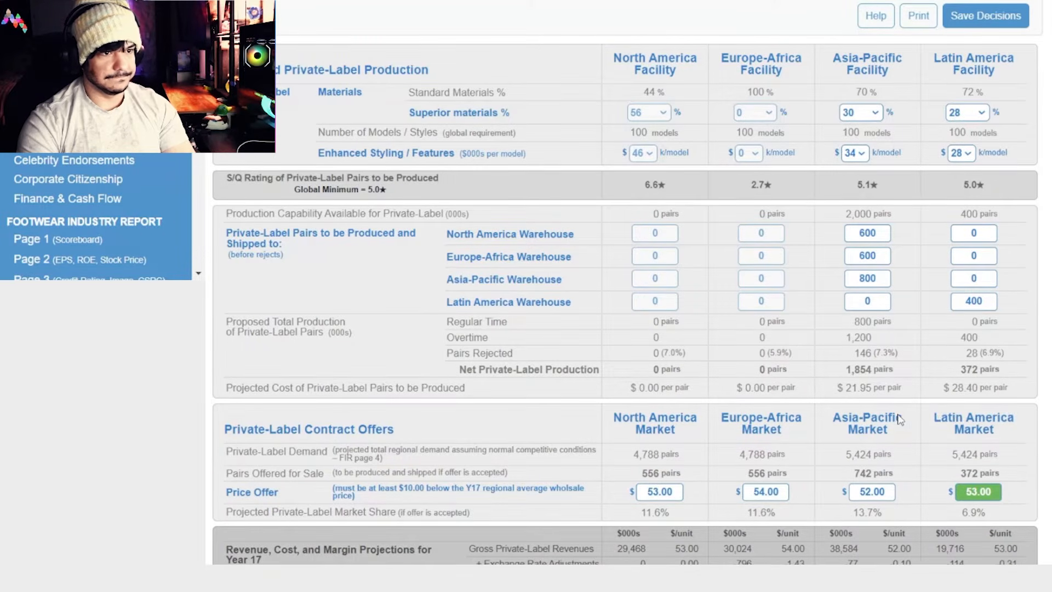
Incorporate the projected private-label outcomes for North America, Europe-Africa and Asia-Pacific into the Year 17 projections.
scroll(888, 407, down, 2)
scroll(858, 413, down, 1)
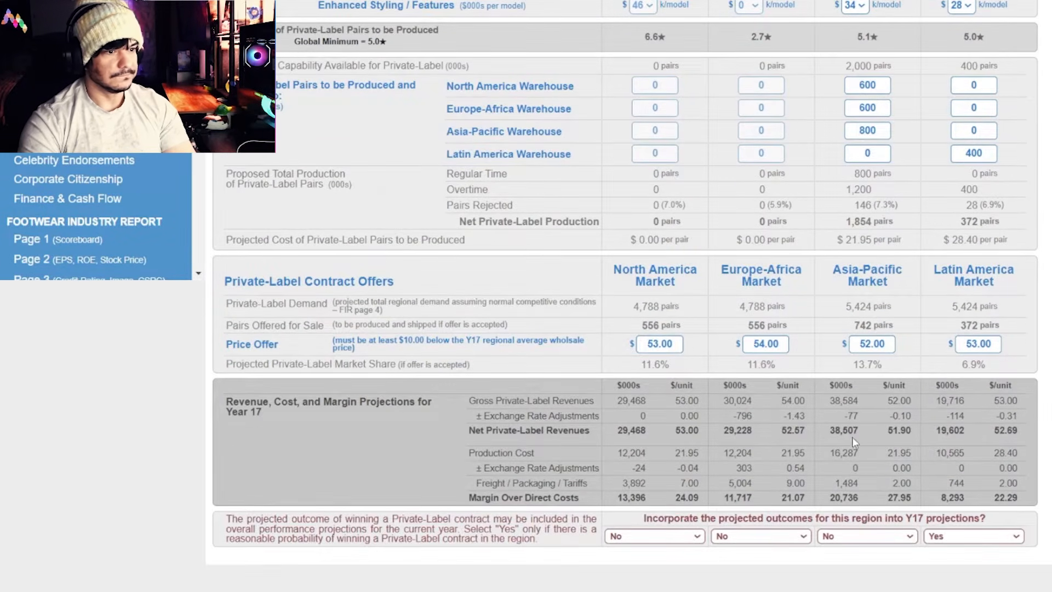
click(656, 534)
click(652, 559)
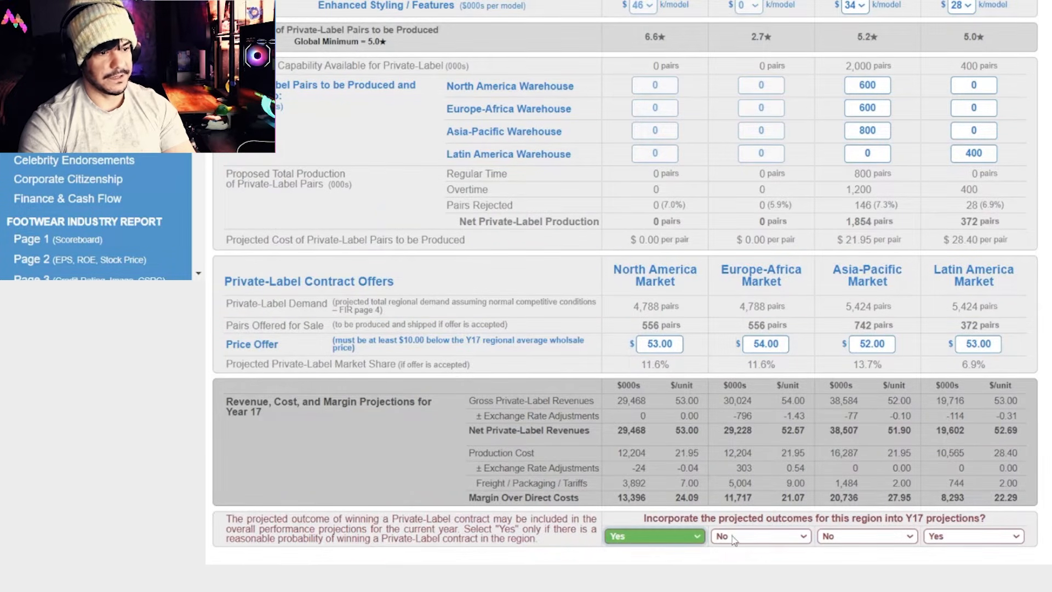
click(734, 539)
click(722, 560)
click(861, 540)
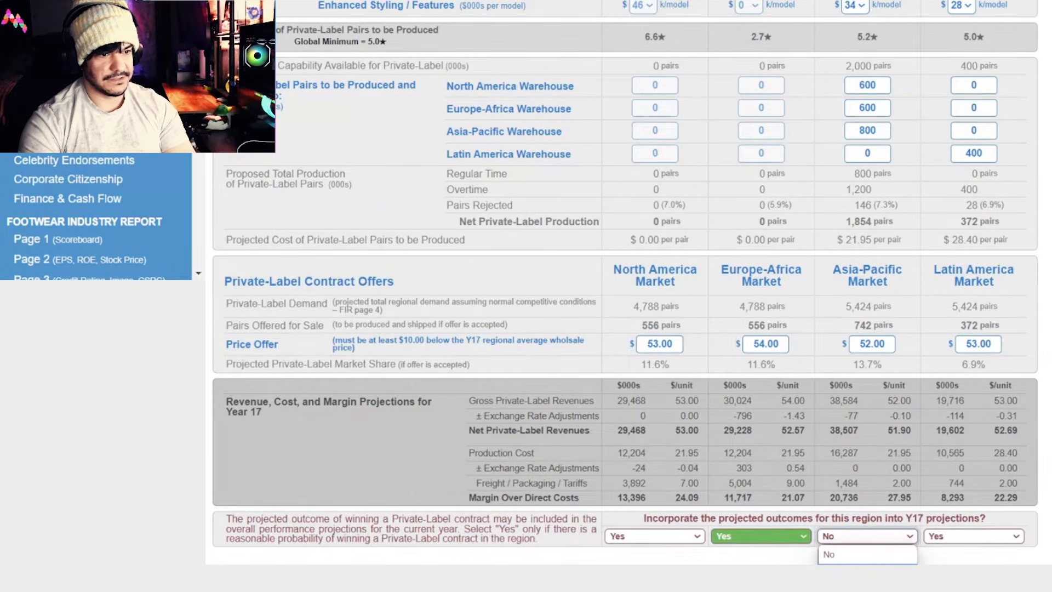
click(837, 567)
scroll(770, 487, up, 1)
scroll(769, 488, up, 2)
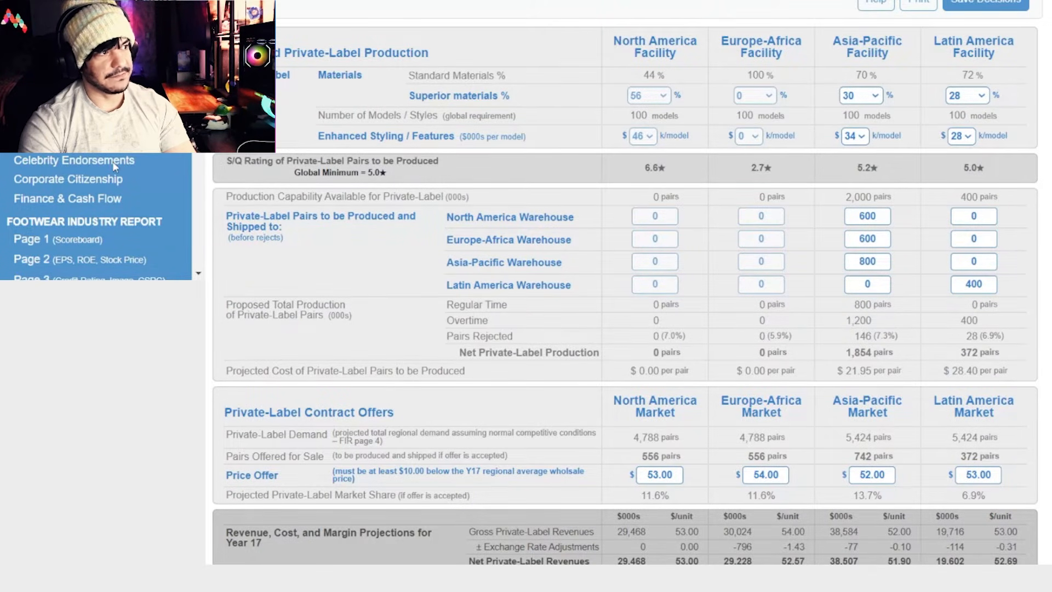
In the celebrity endorsement decisions, set the contract offers for the first three listed celebrities to 30,000 each.
click(75, 162)
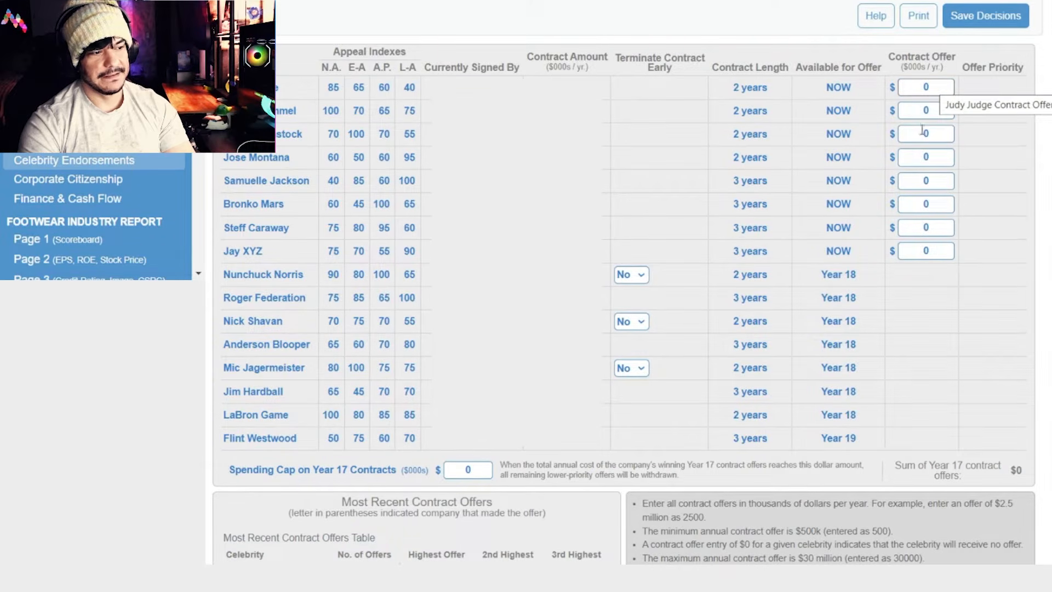
double_click(930, 83)
text(30000)
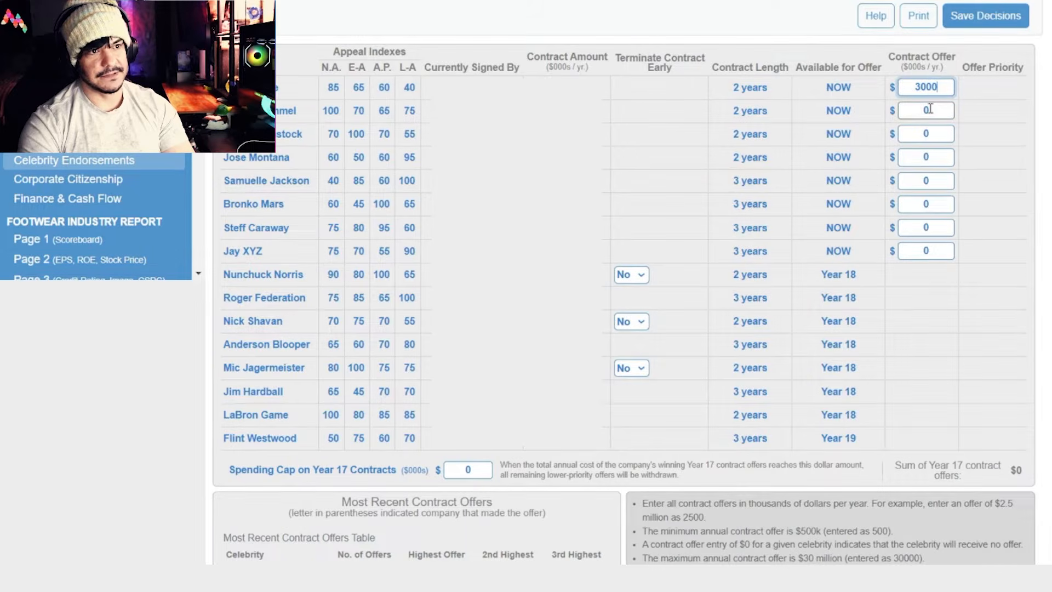
double_click(930, 109)
text(30000)
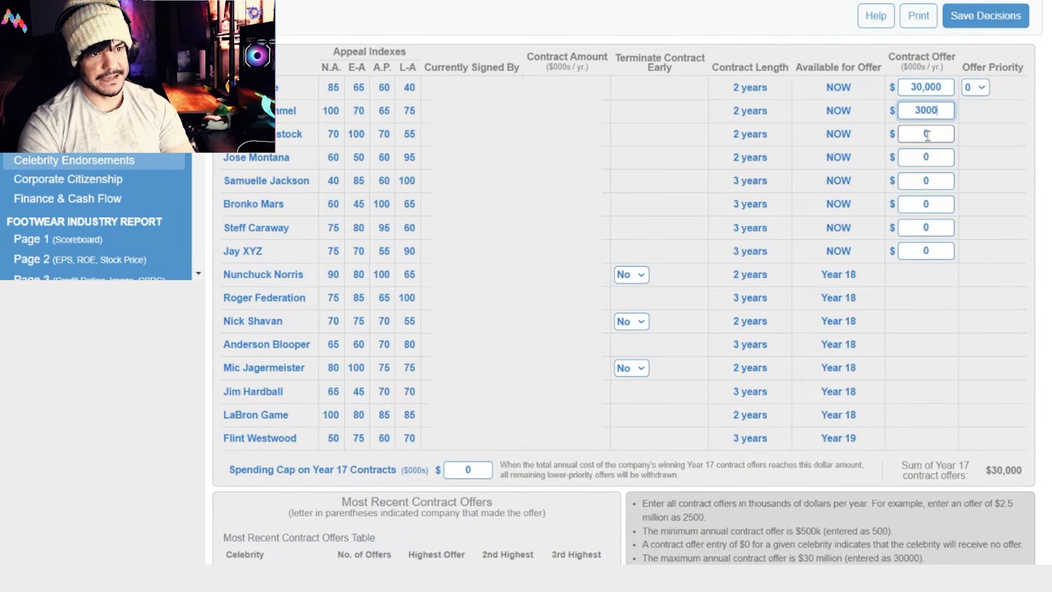
double_click(927, 135)
text(30000)
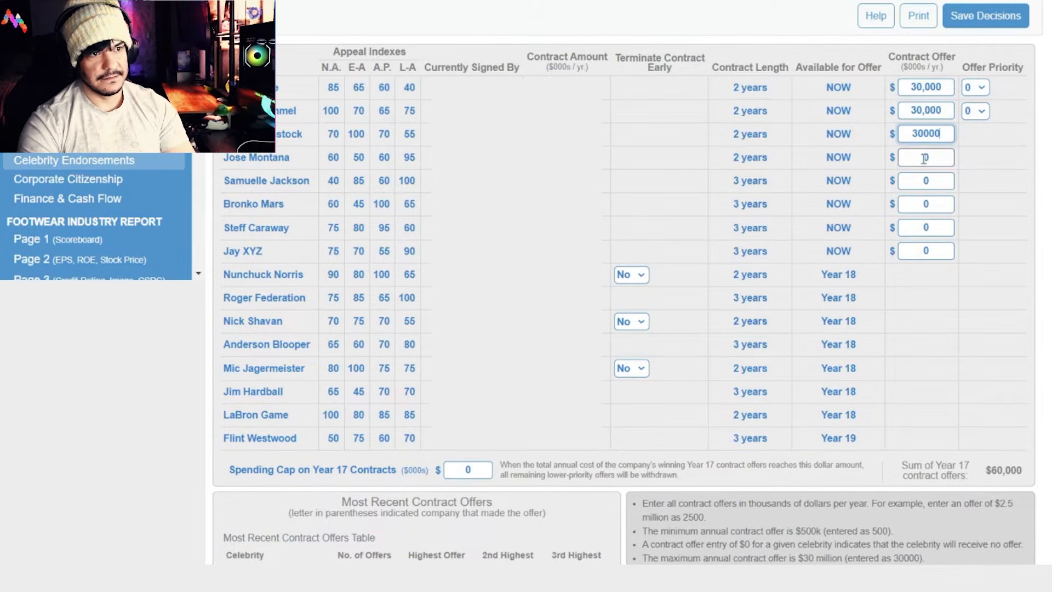
click(866, 181)
Set the contract offers for the remaining five currently available celebrities to 30,000 each.
scroll(871, 176, down, 1)
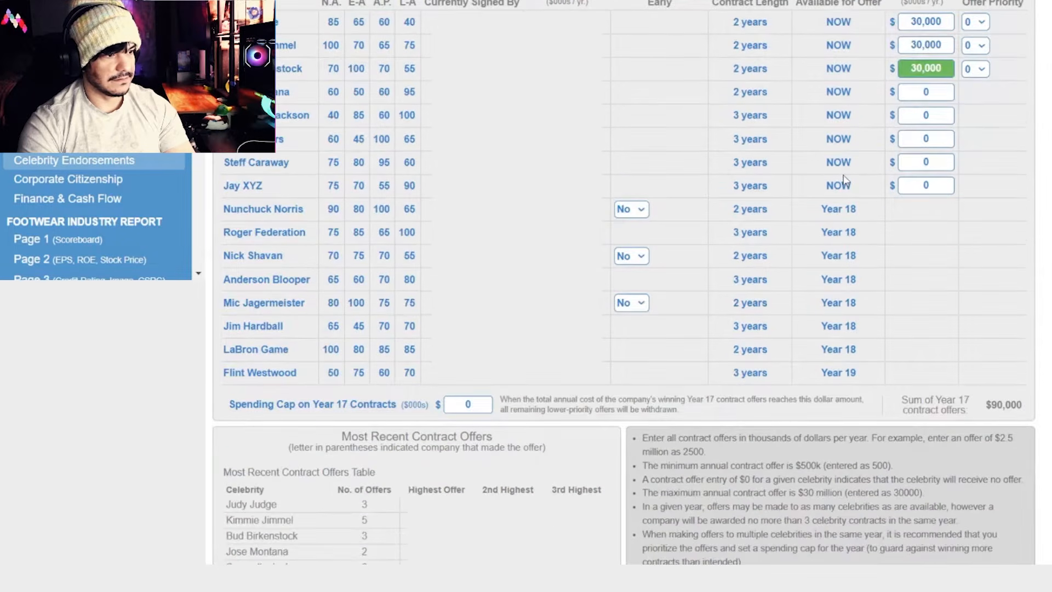
double_click(934, 91)
text(30000)
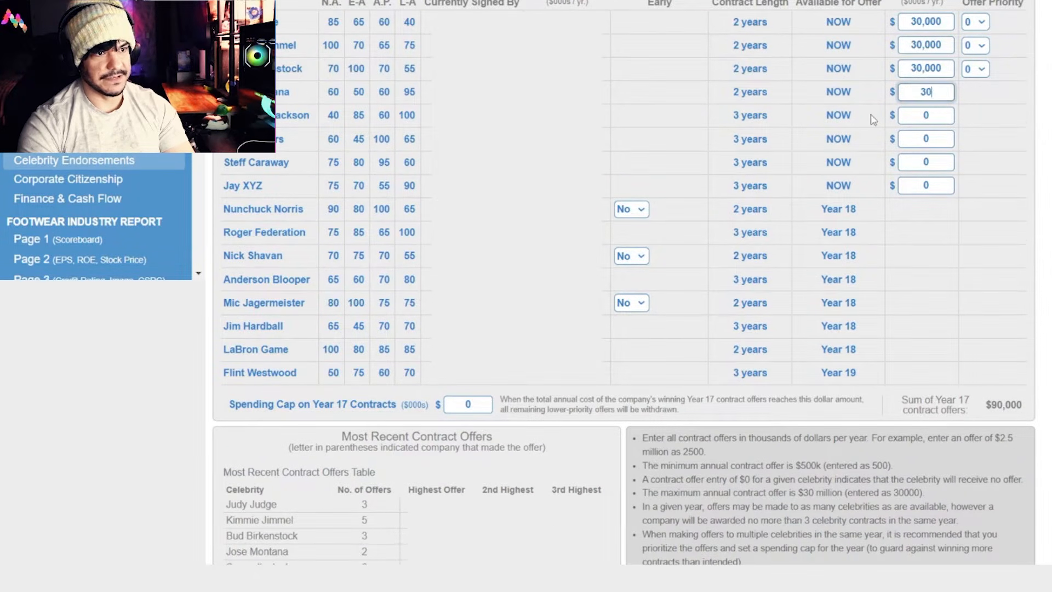
key(Tab)
text(30000)
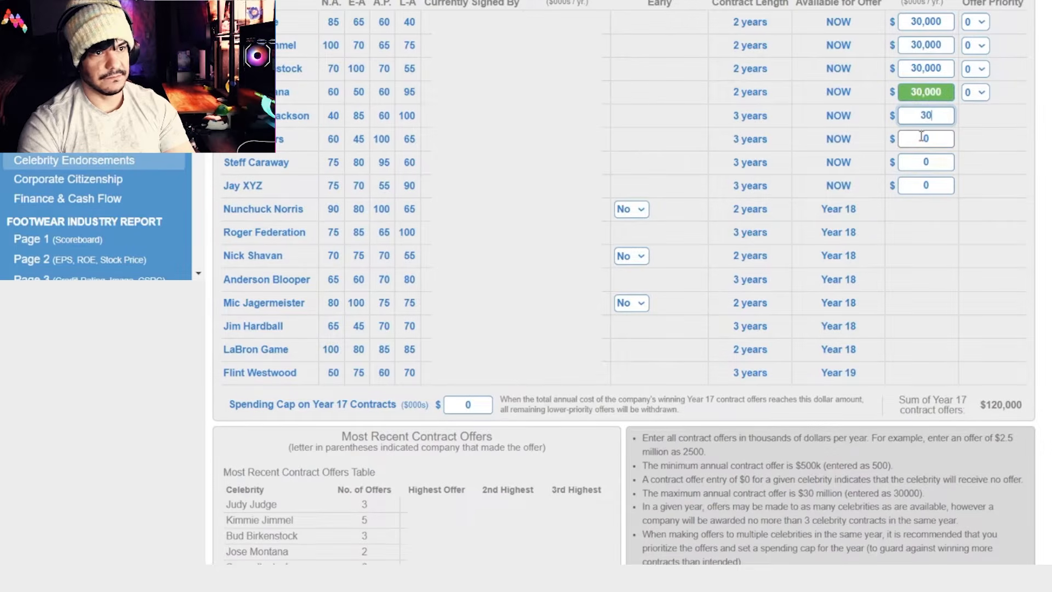
double_click(922, 138)
text(30000)
double_click(921, 162)
text(30000)
double_click(918, 184)
text(30000)
click(840, 137)
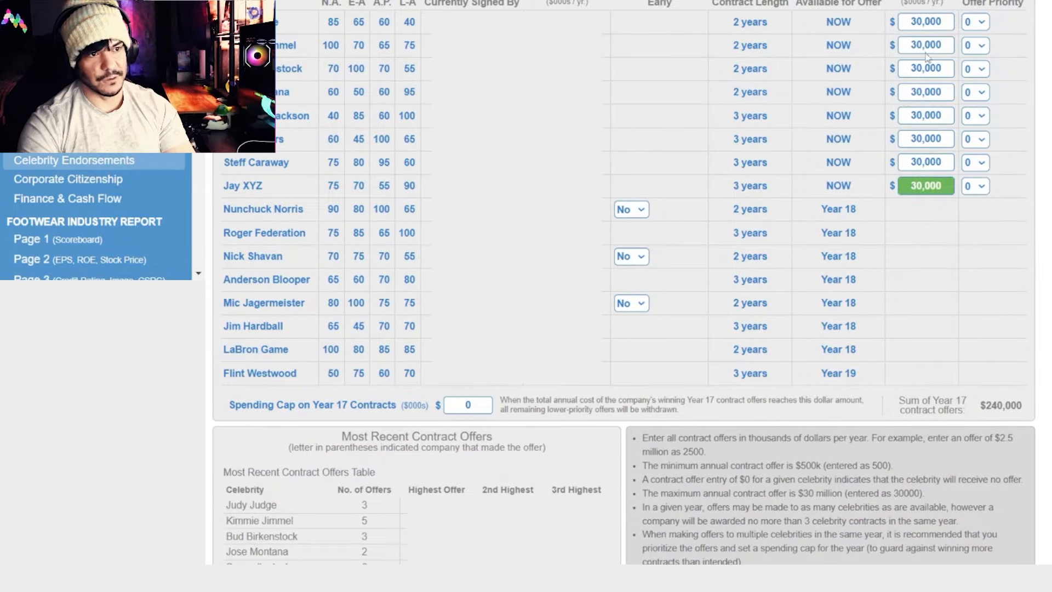
Assign offer priorities 1 to 4 to the last four celebrities with offers, starting from the lowest row upward.
click(978, 189)
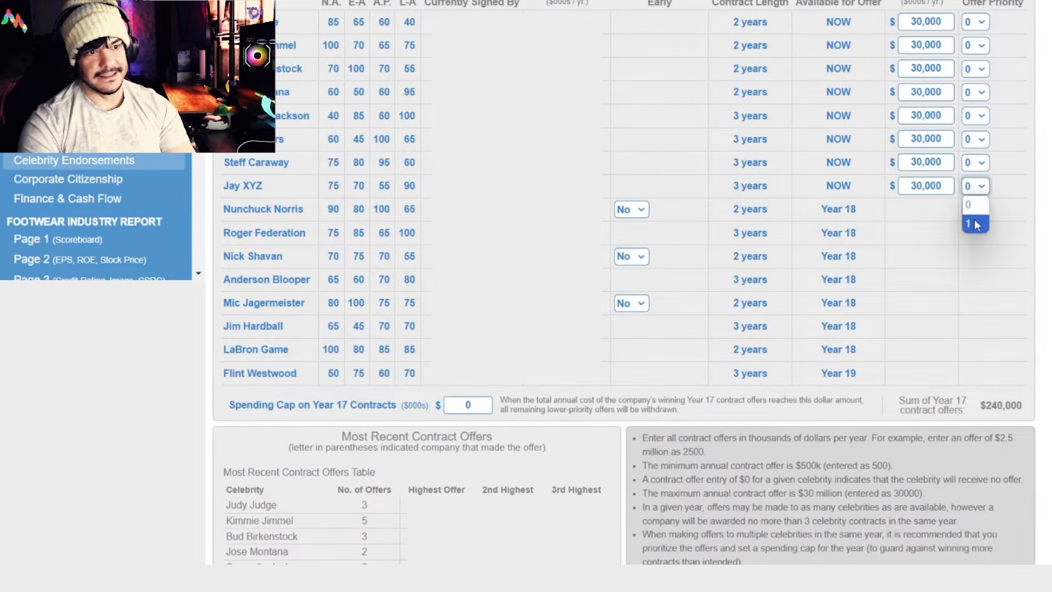
click(974, 220)
click(976, 162)
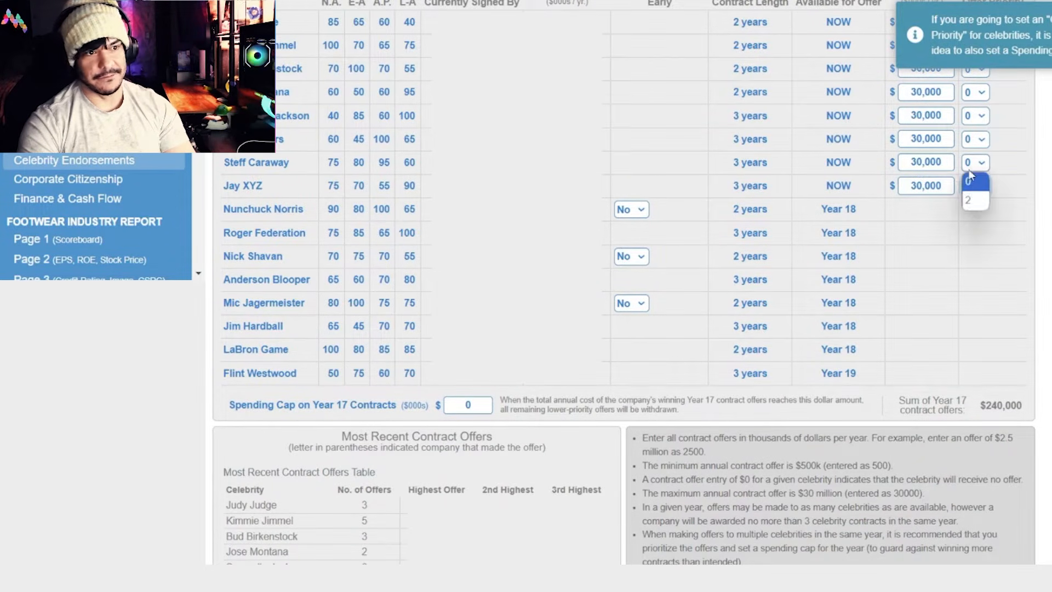
click(972, 200)
click(974, 141)
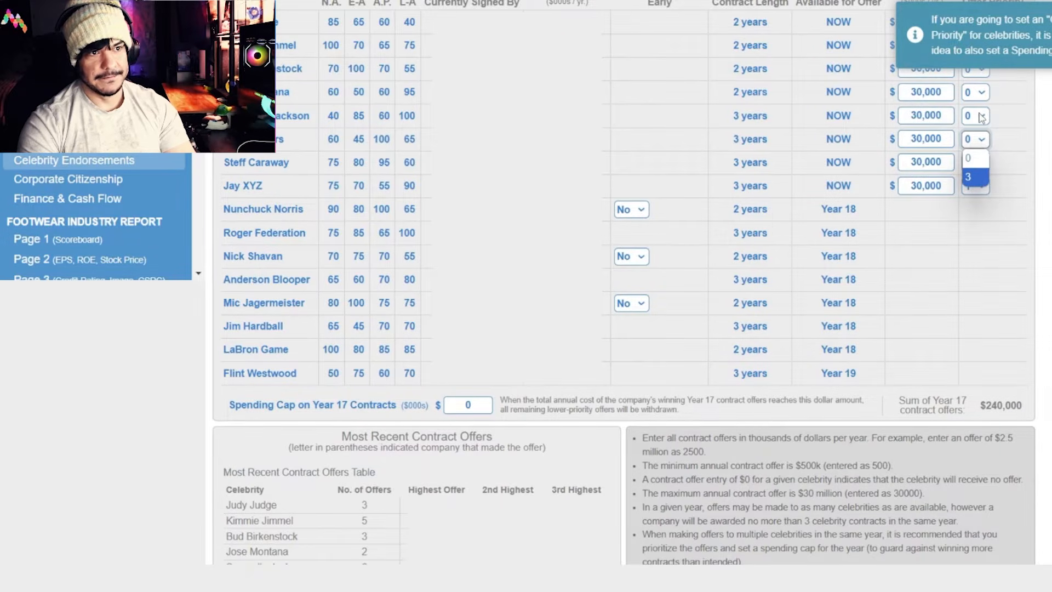
click(969, 177)
click(975, 116)
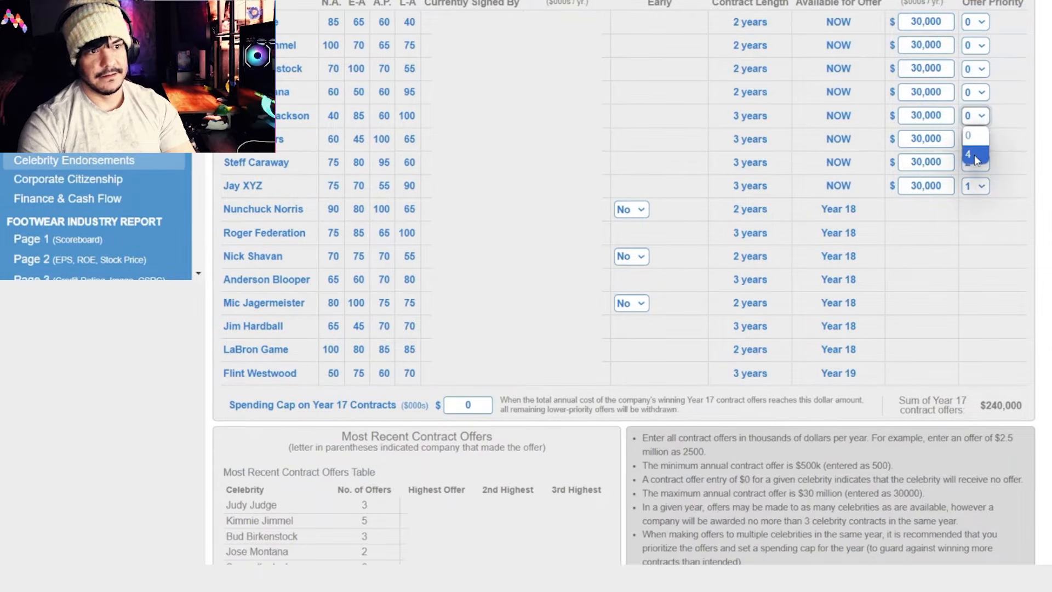
click(974, 155)
Assign offer priorities 5 to 8 to the first four listed celebrities, continuing upward to the first row.
click(976, 92)
click(973, 130)
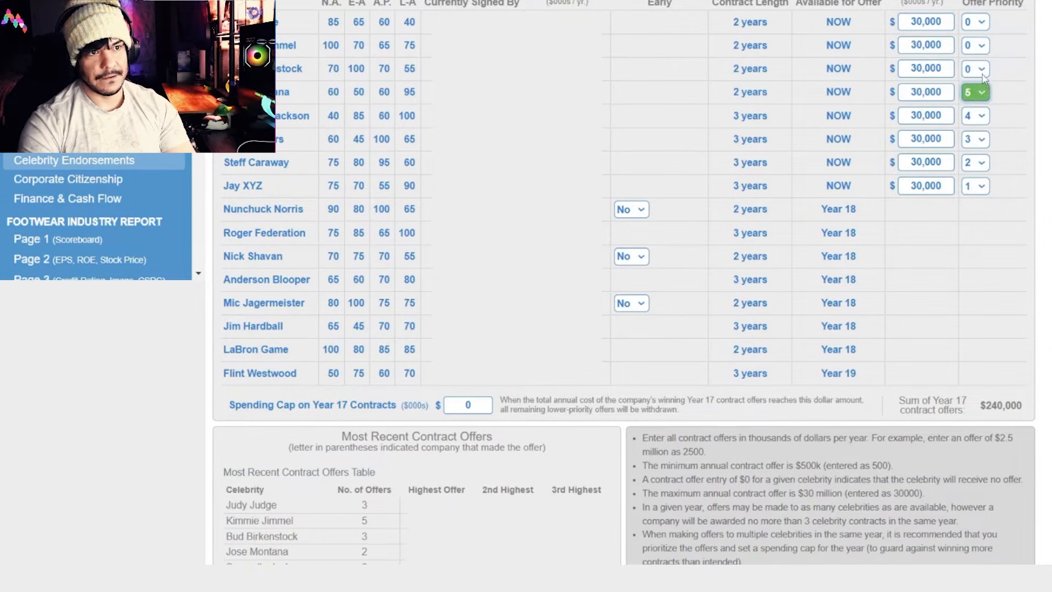
click(975, 69)
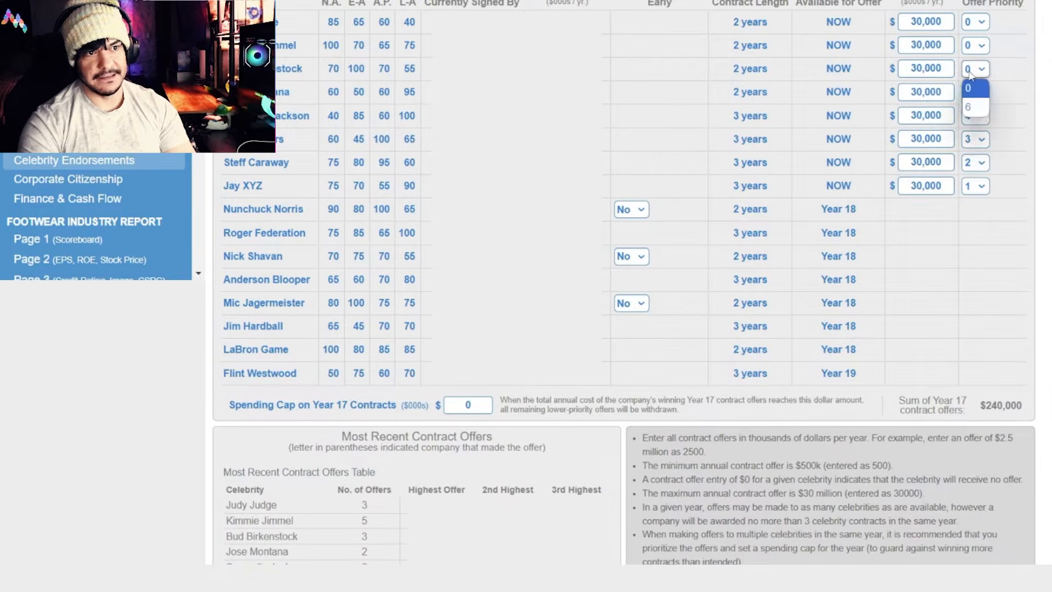
click(976, 108)
click(976, 45)
click(974, 84)
click(971, 25)
click(973, 58)
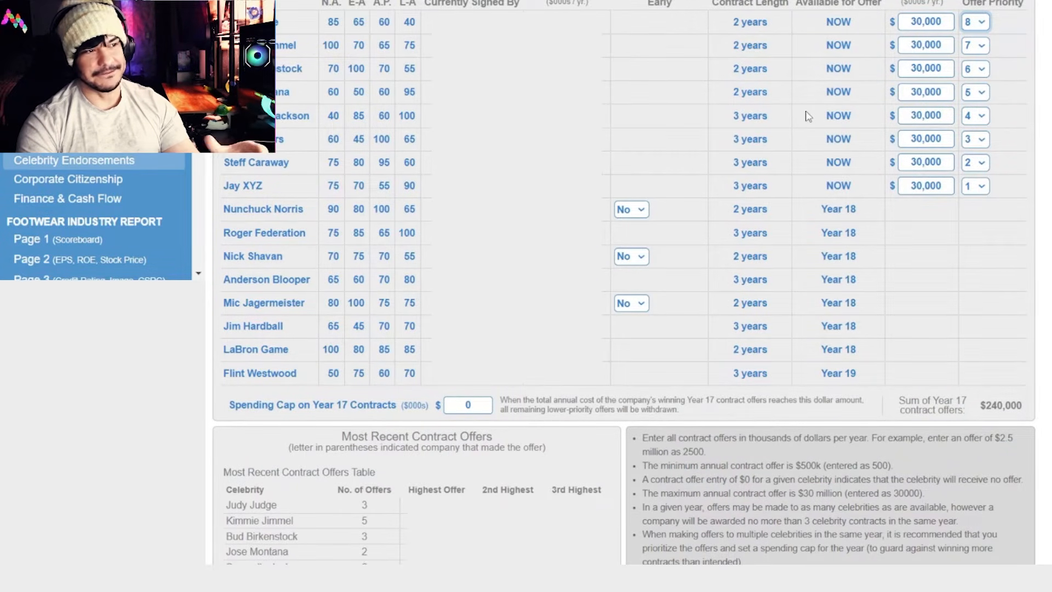
In the corporate citizenship decisions, set charitable contributions to 6000 and energy efficiency initiatives to 400.
click(128, 185)
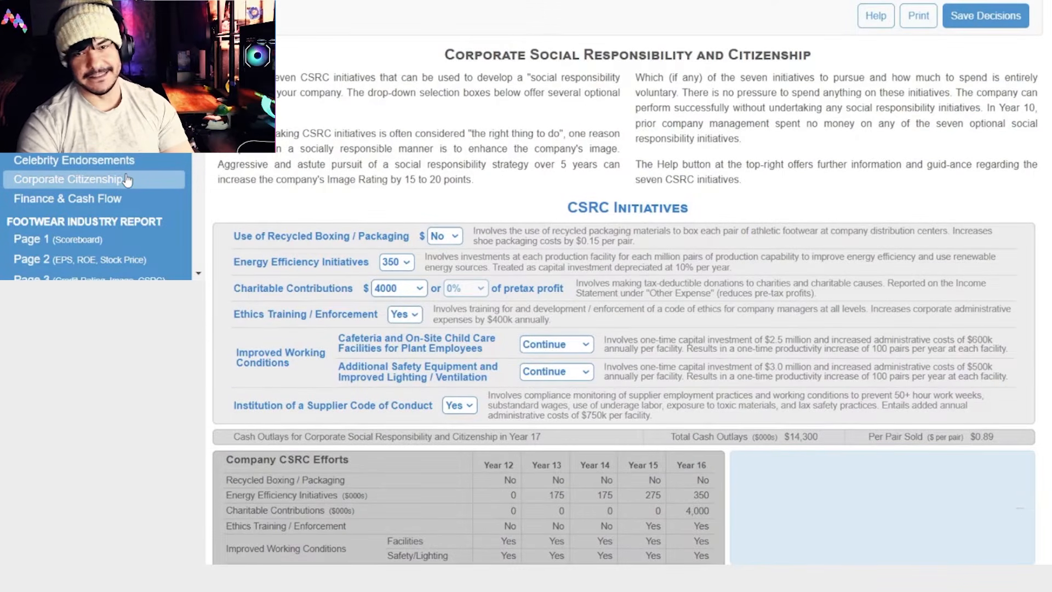
click(392, 291)
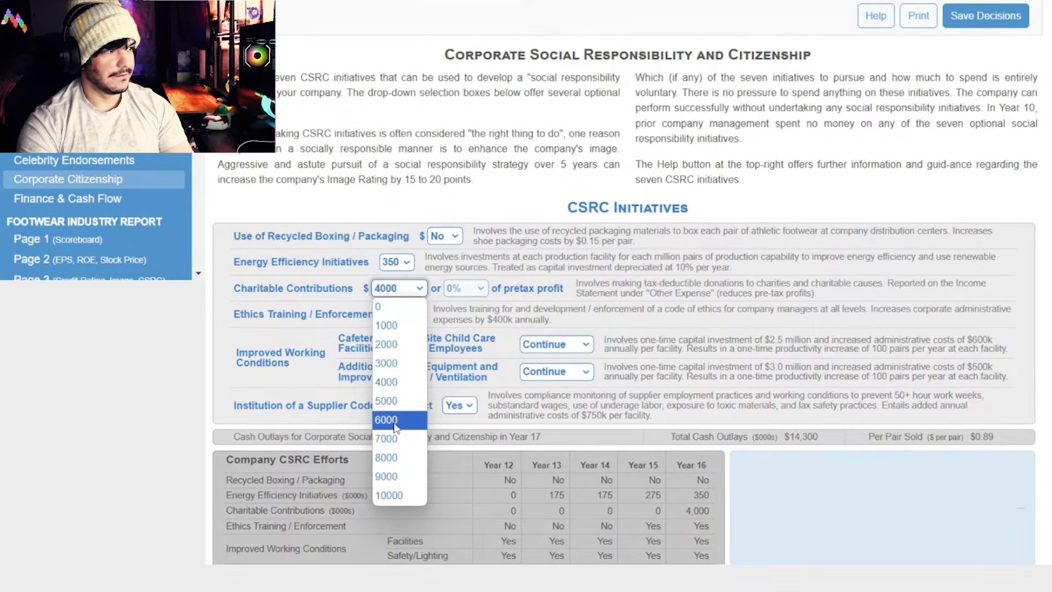
click(395, 422)
click(393, 263)
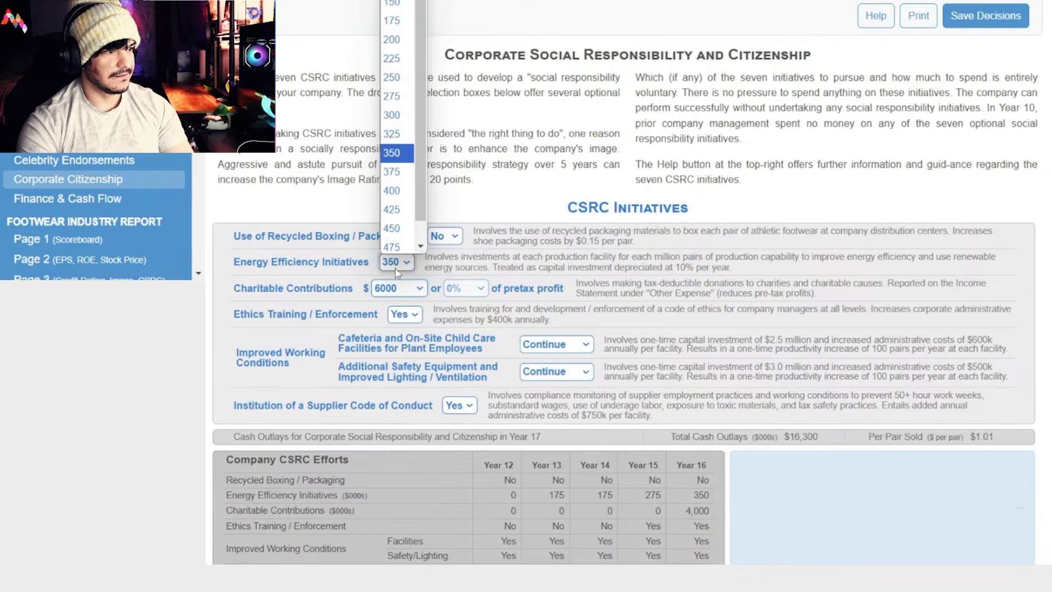
click(402, 188)
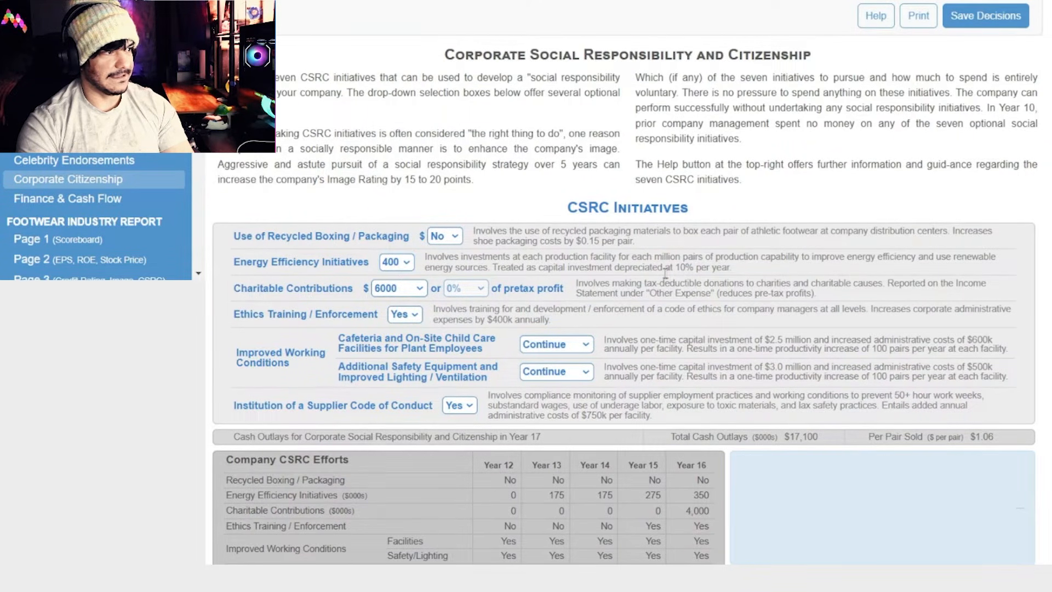
Review the projected Year 17 cash flow, then the branded production and distribution decisions.
click(89, 199)
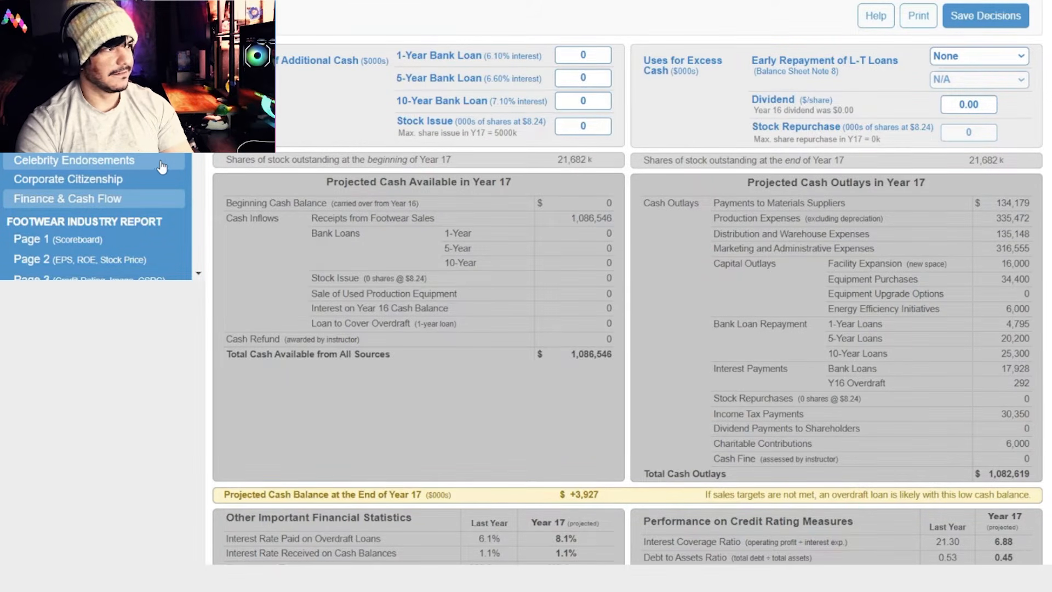
scroll(130, 175, up, 2)
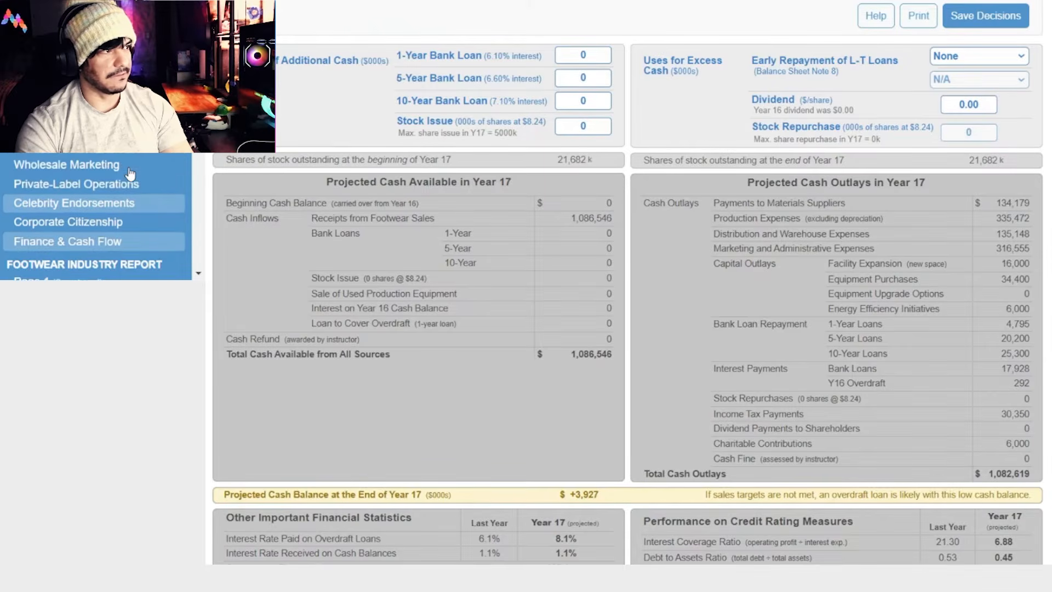
click(109, 111)
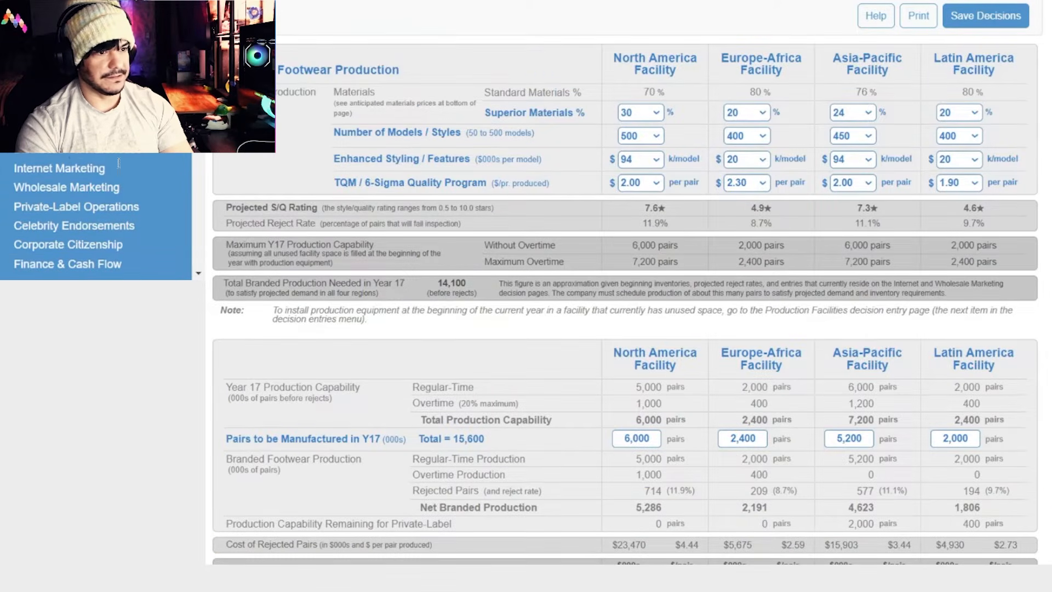
click(75, 150)
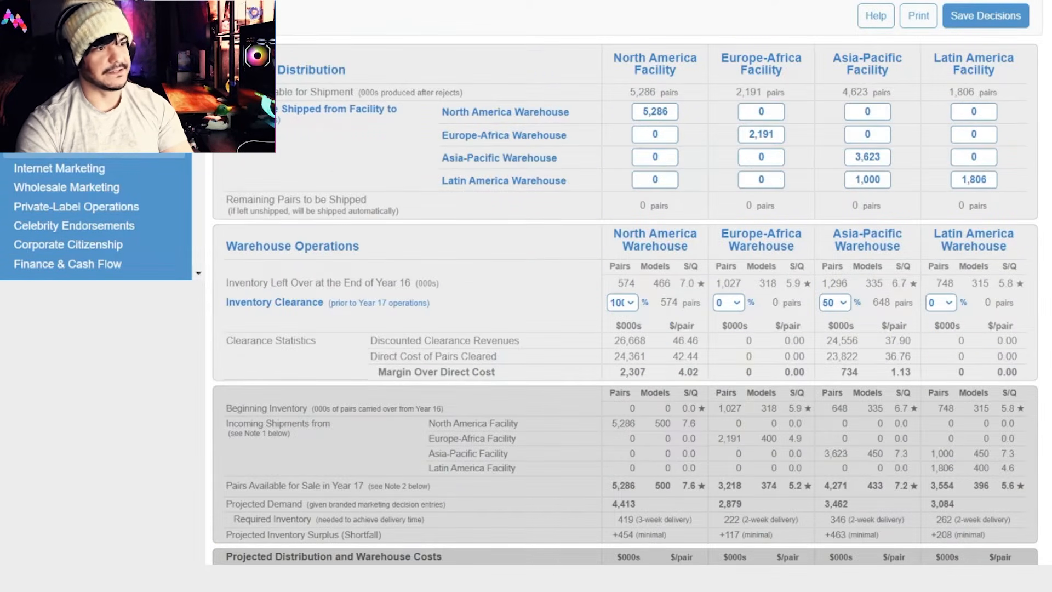
In the production facilities decisions, set construction of additional equipment space at the Europe-Africa facility to 1000 thousand pairs.
click(77, 130)
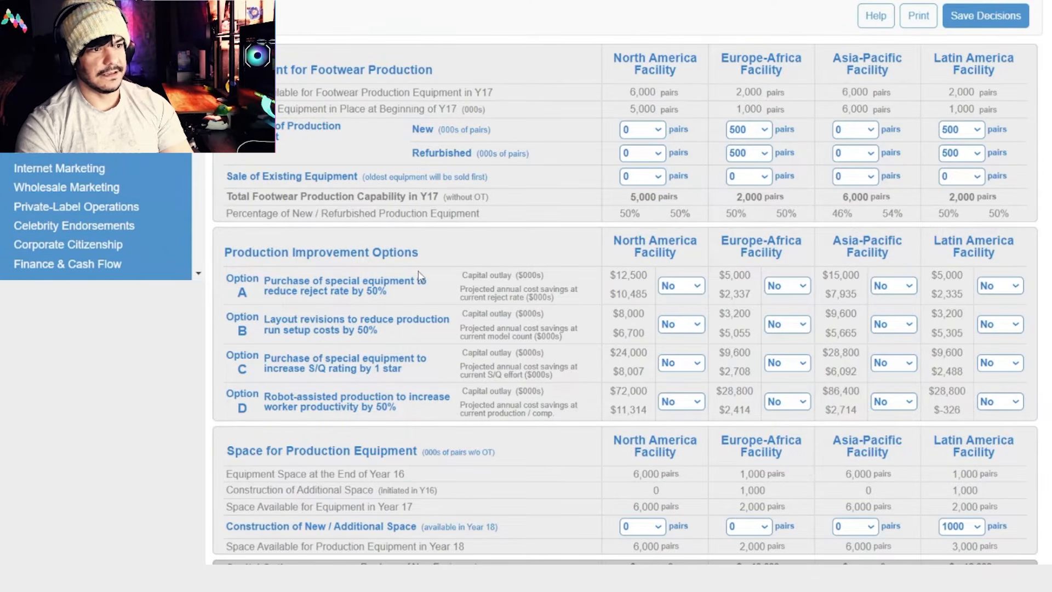
scroll(419, 275, down, 1)
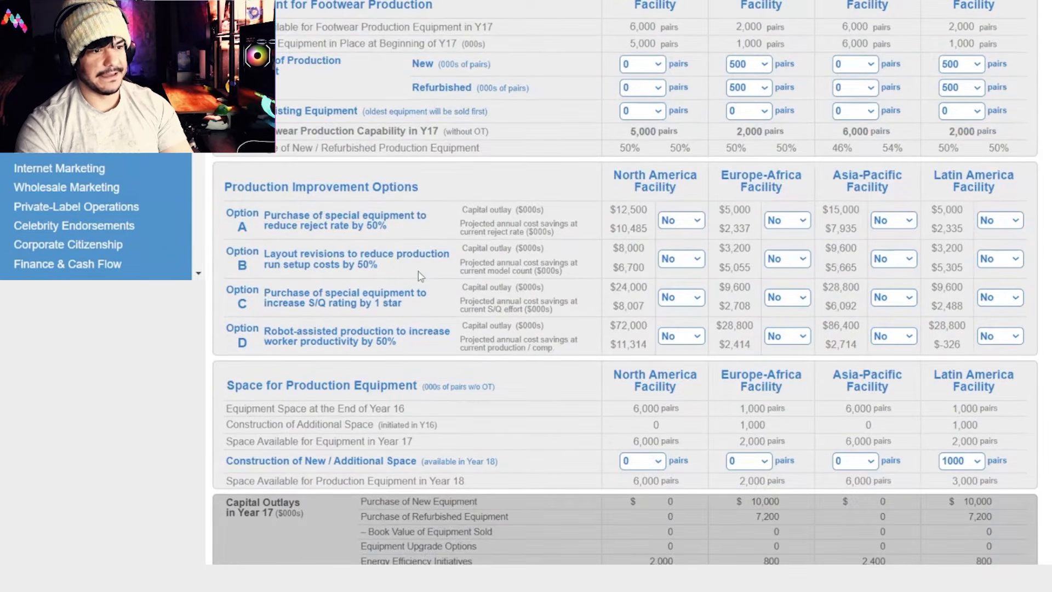
click(752, 464)
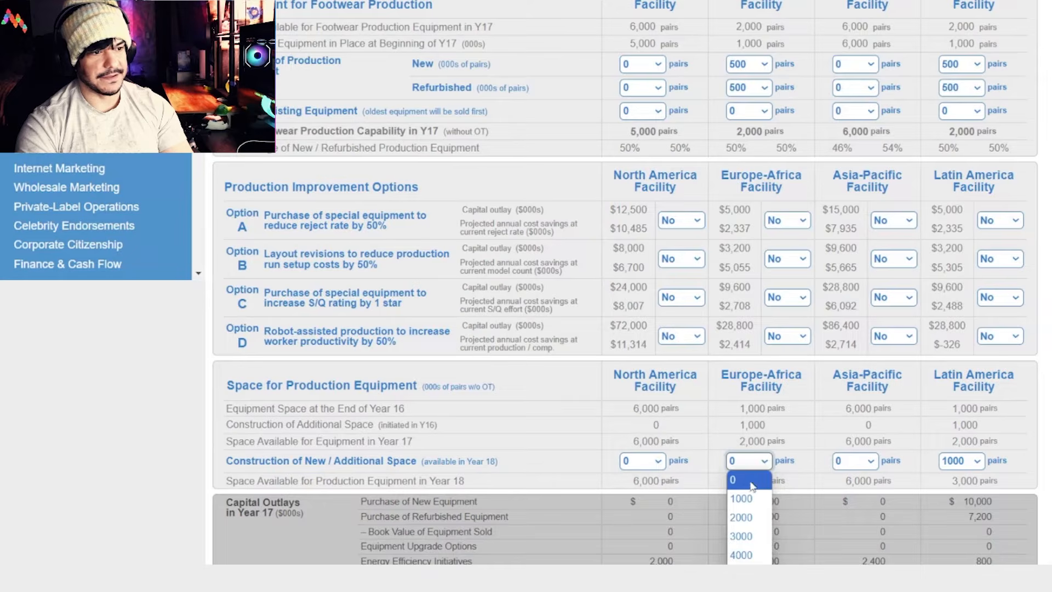
click(740, 499)
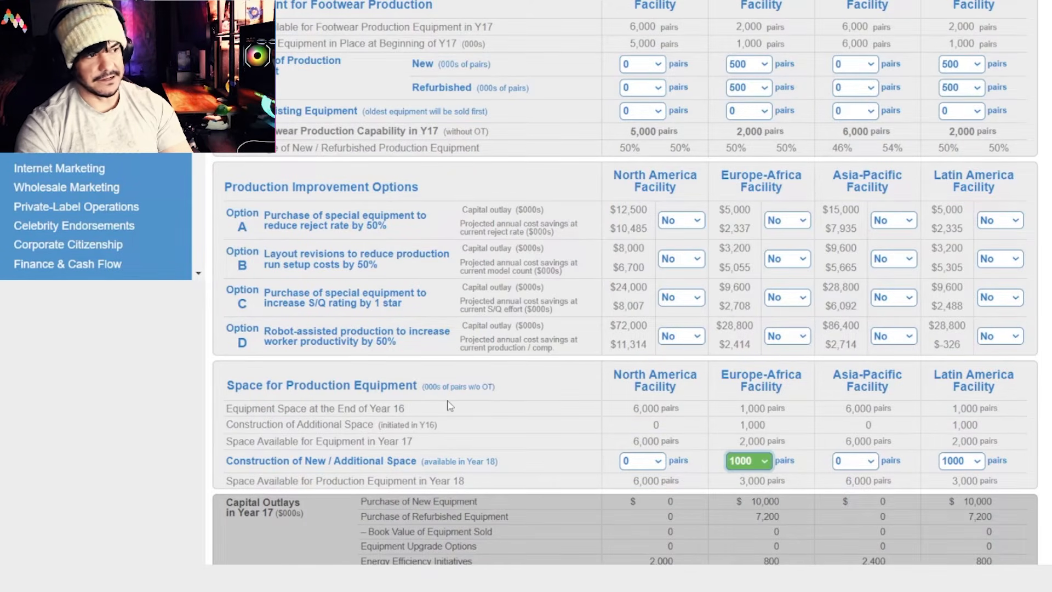
In the finance and cash flow decisions, set the Year 17 dividend to $2.00 per share.
click(64, 269)
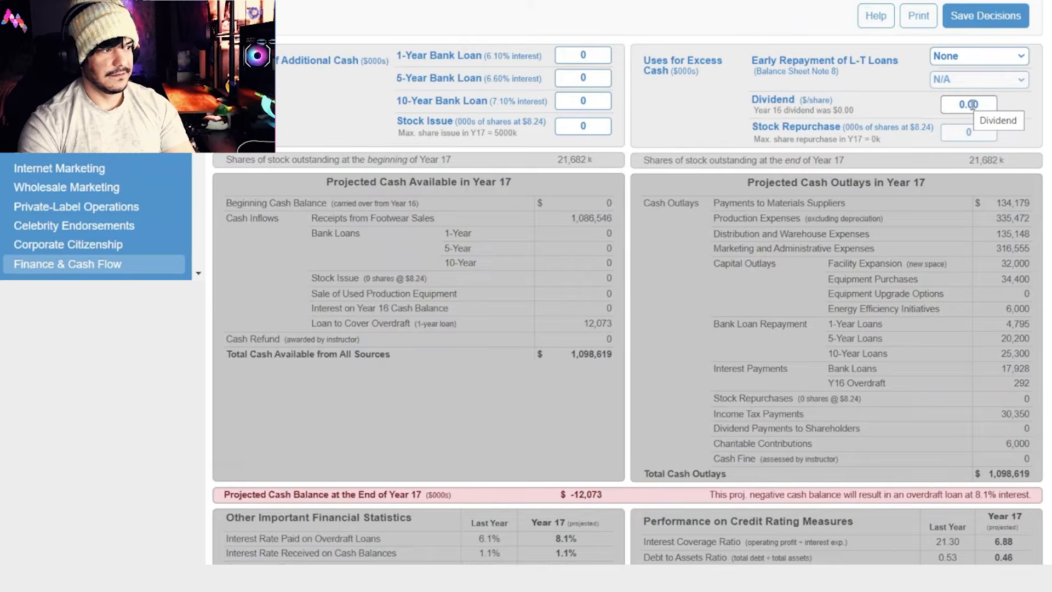
click(580, 103)
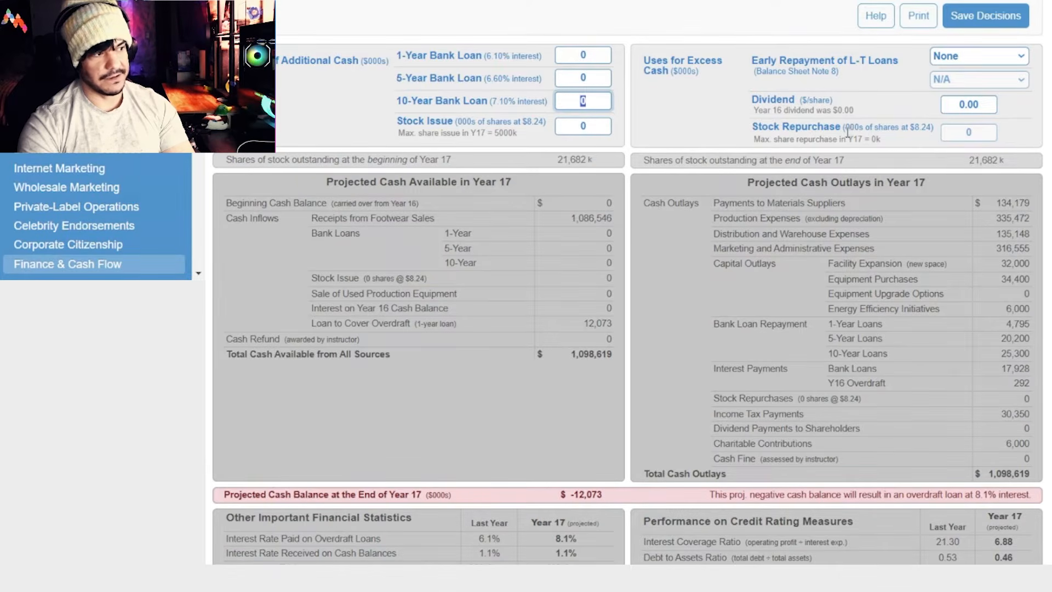
click(967, 102)
text(2)
click(859, 210)
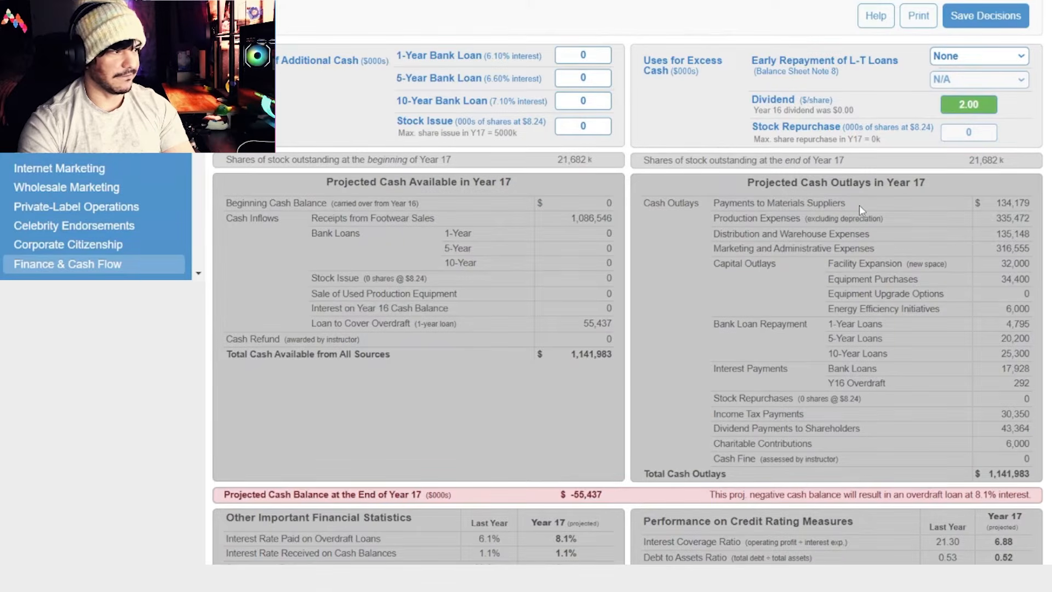
Take out a 10-year bank loan of 100,000 ($000s) to fund Year 17 cash needs.
click(583, 105)
text(1)
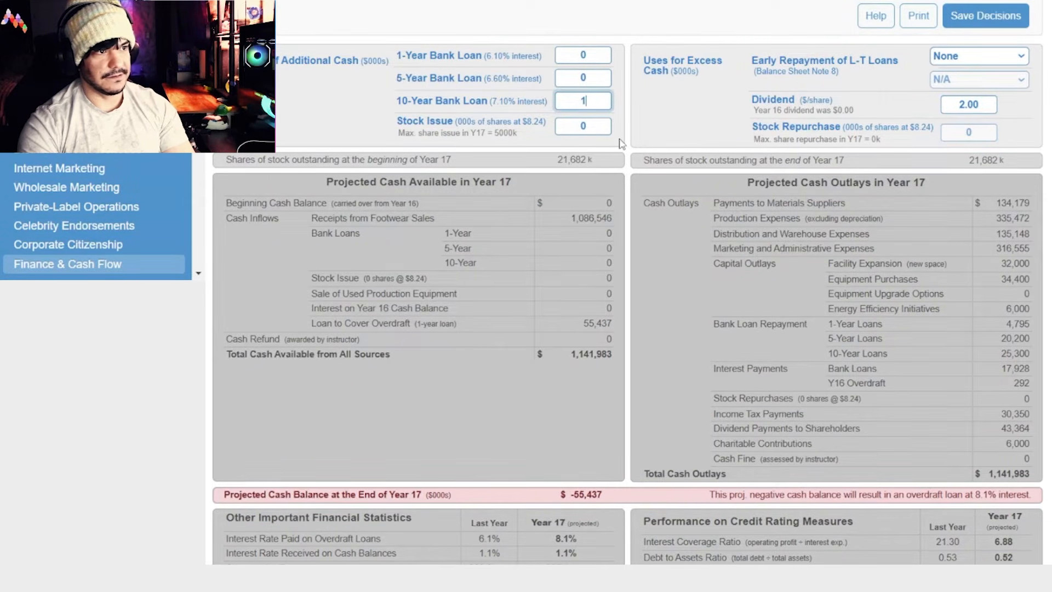
text(00,000)
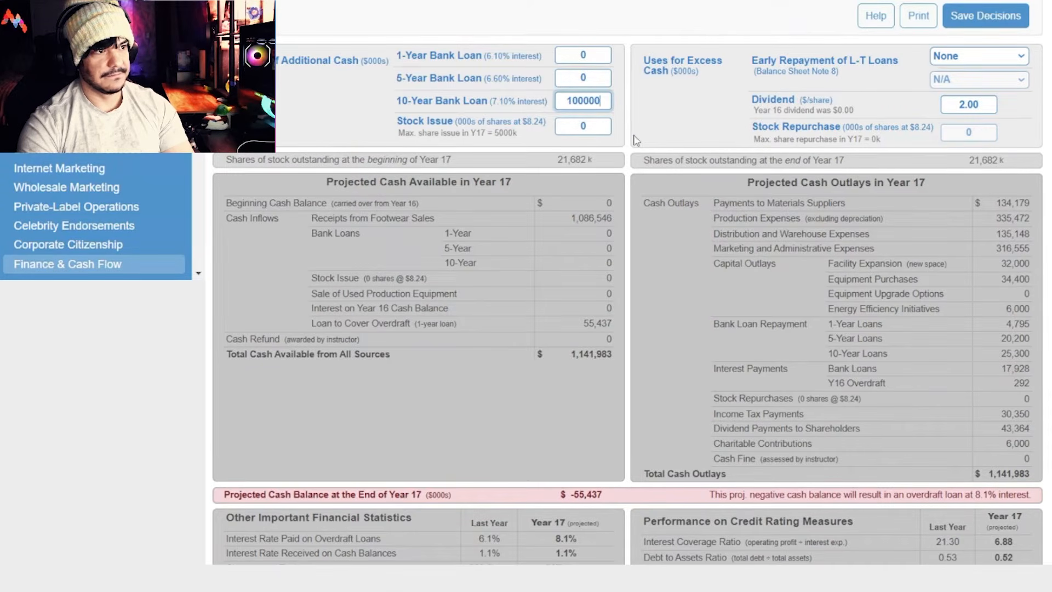
click(635, 141)
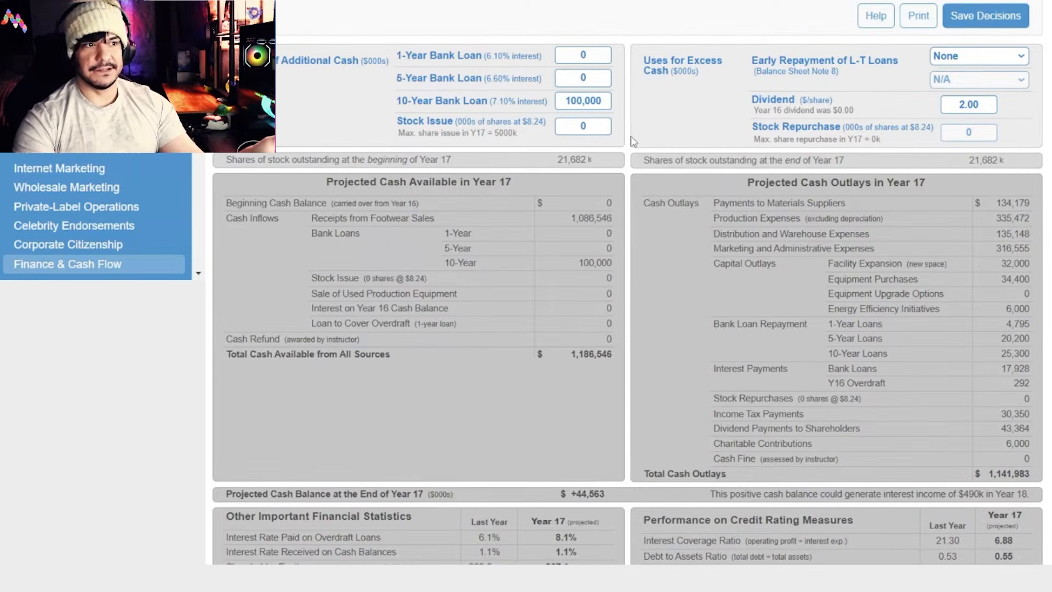
click(81, 268)
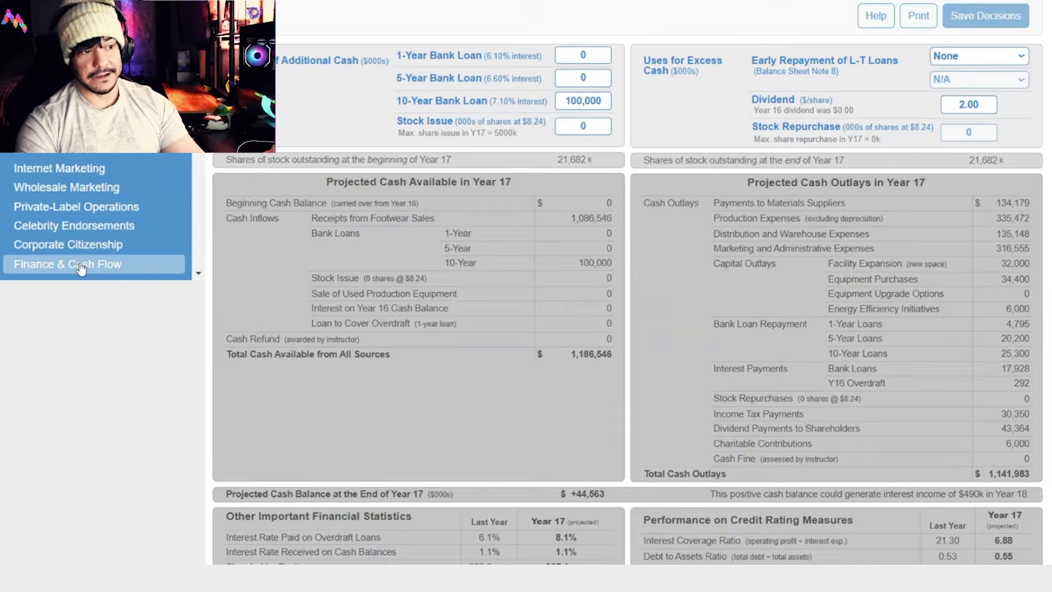